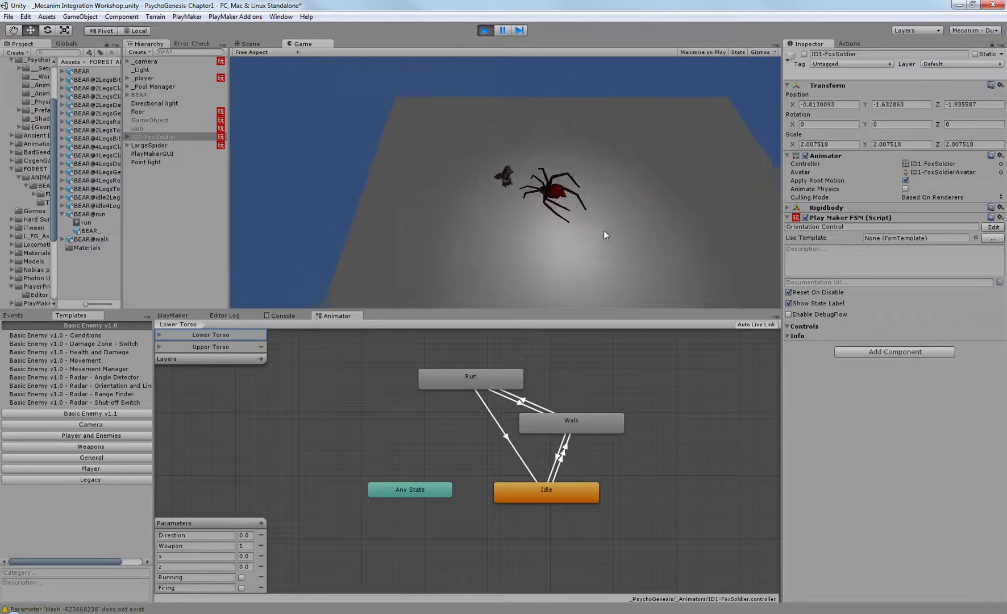
# Step: Stop the running game, deactivate the LargeSpider object and start play mode again
pyautogui.click(491, 32)
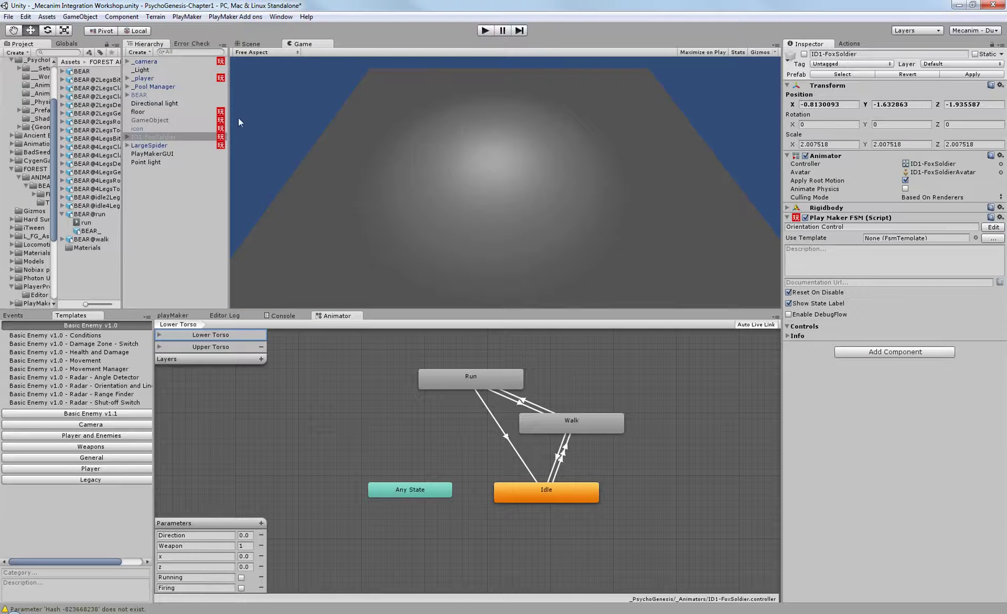
pyautogui.click(155, 137)
pyautogui.click(149, 145)
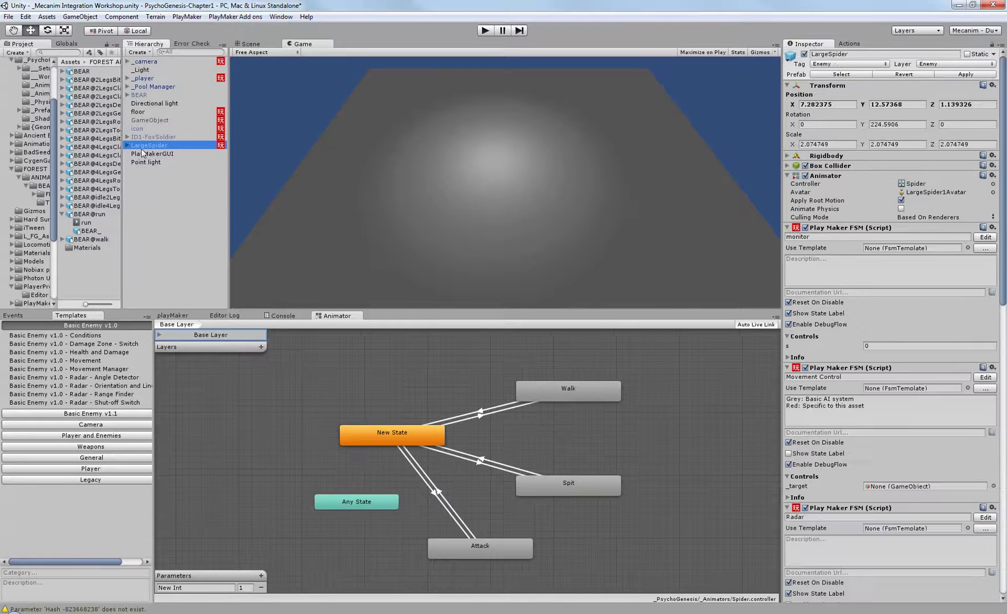
pyautogui.click(485, 30)
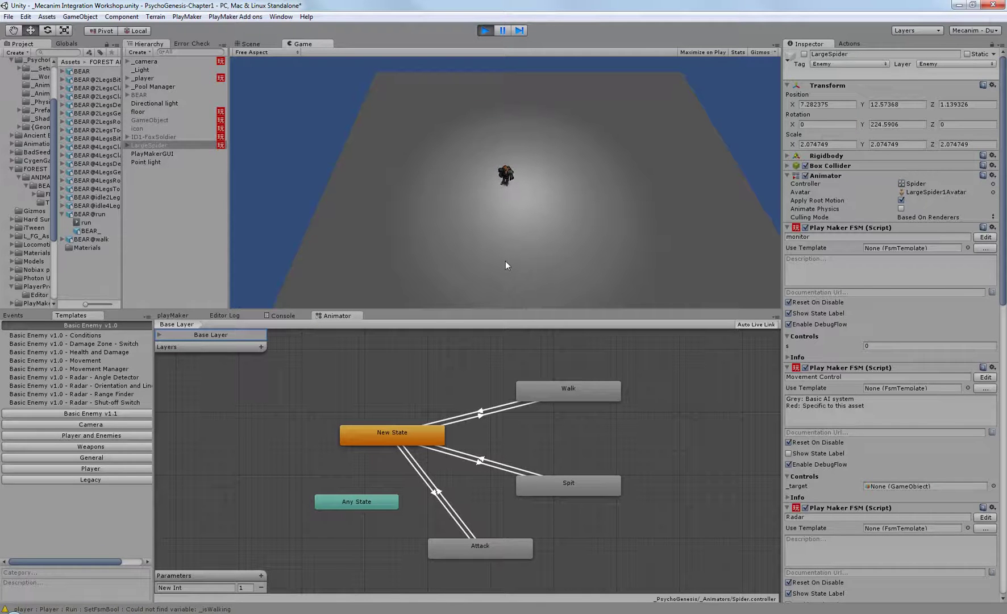
# Step: Compare the spider's Walk state with ID1-FoxSoldier's, and open the blend tree inside FoxSoldier's Lower Torso Walk state
pyautogui.moveTo(572, 398); pyautogui.dragTo(584, 378)
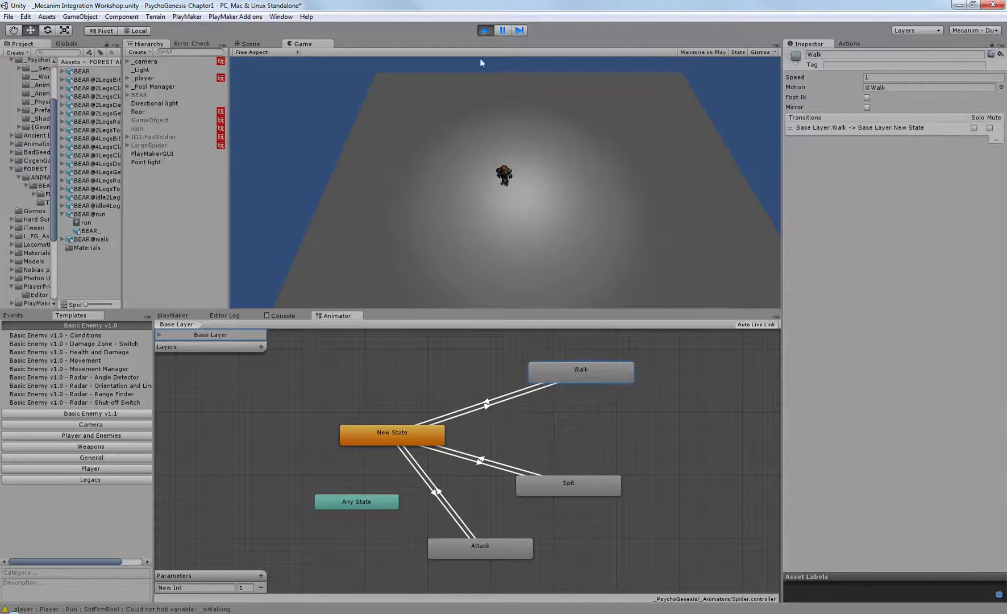
pyautogui.click(146, 137)
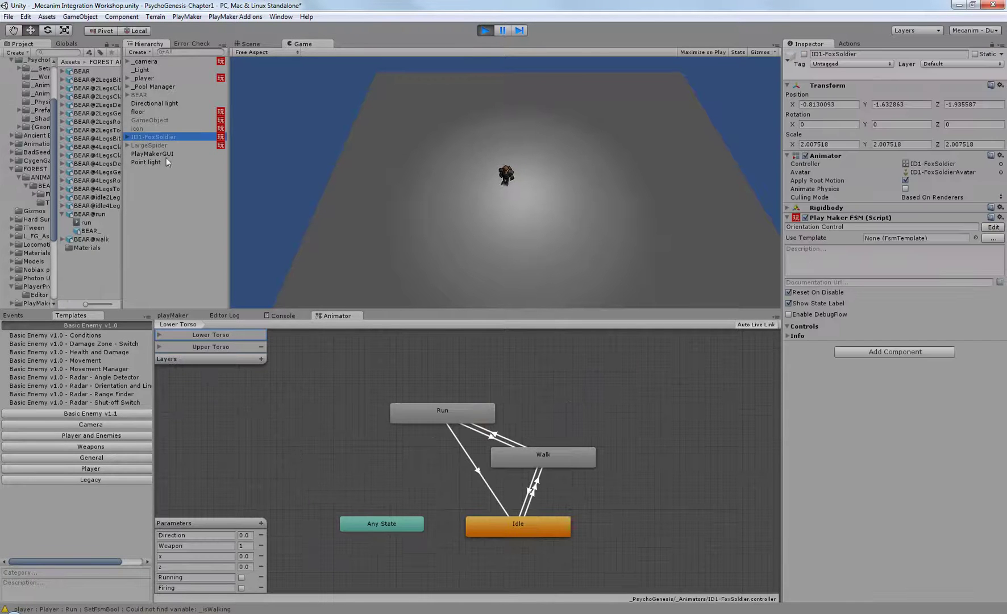
pyautogui.click(541, 459)
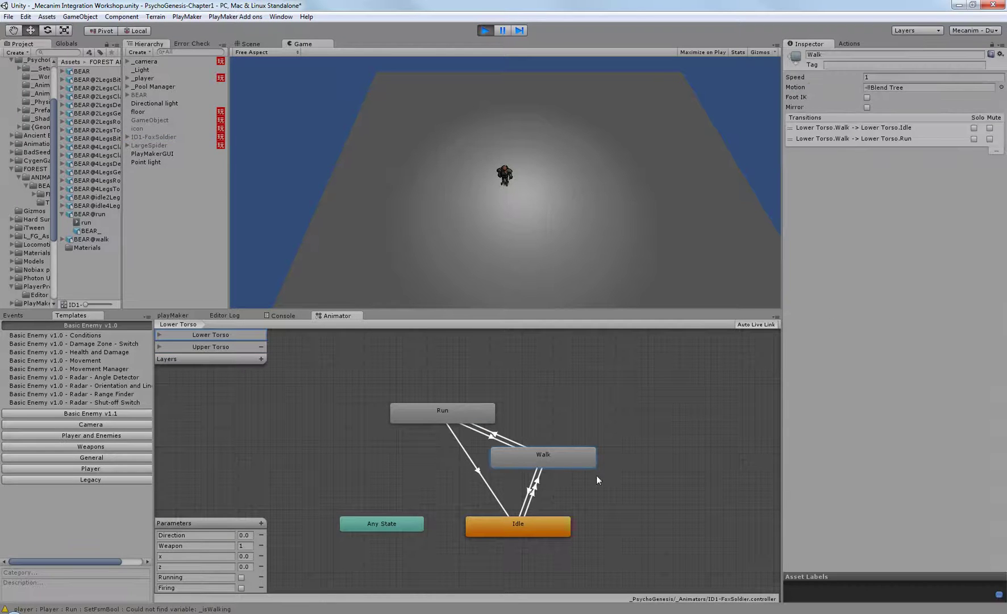
pyautogui.doubleClick(560, 452)
pyautogui.click(560, 452)
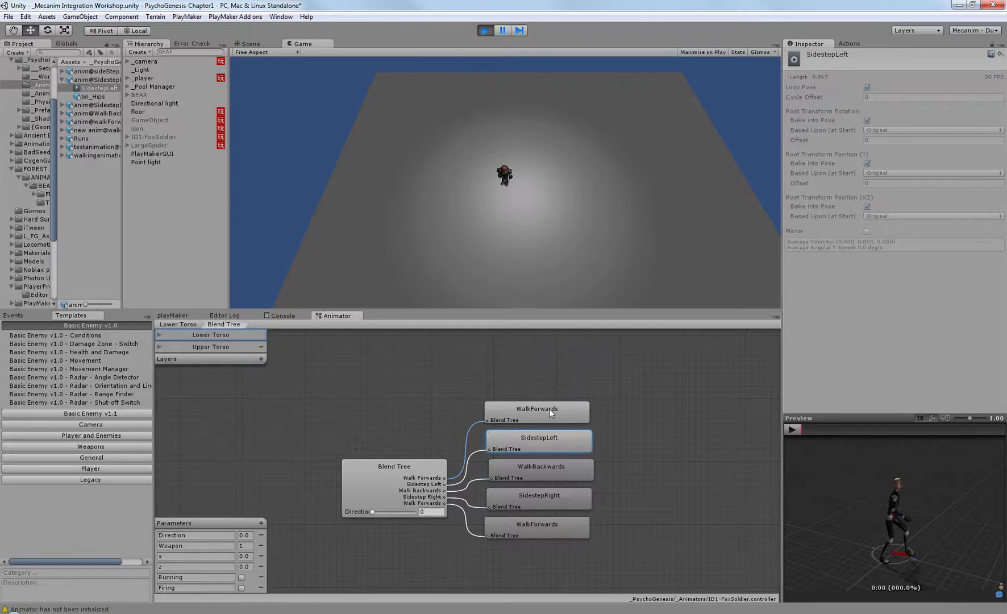
# Step: Select the first WalkForwards motion in the blend tree, enlarge the Inspector's animation preview and preview the clip
pyautogui.click(529, 409)
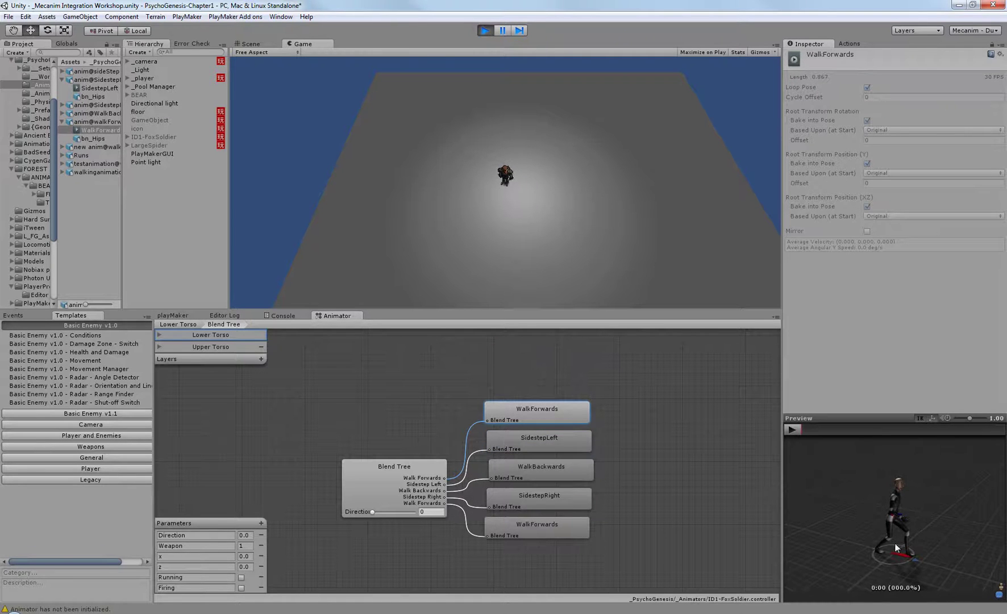
pyautogui.moveTo(868, 418); pyautogui.dragTo(847, 283)
pyautogui.moveTo(779, 322); pyautogui.dragTo(639, 321)
pyautogui.moveTo(847, 510)
pyautogui.mouseDown()
pyautogui.moveTo(840, 518)
pyautogui.moveTo(856, 510)
pyautogui.moveTo(859, 525)
pyautogui.mouseUp()
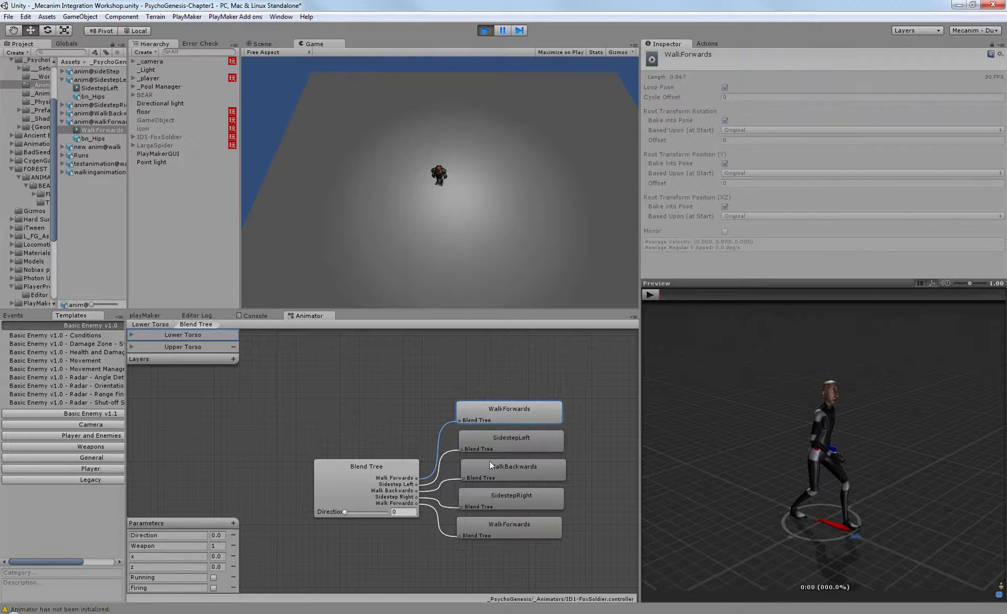
pyautogui.click(650, 295)
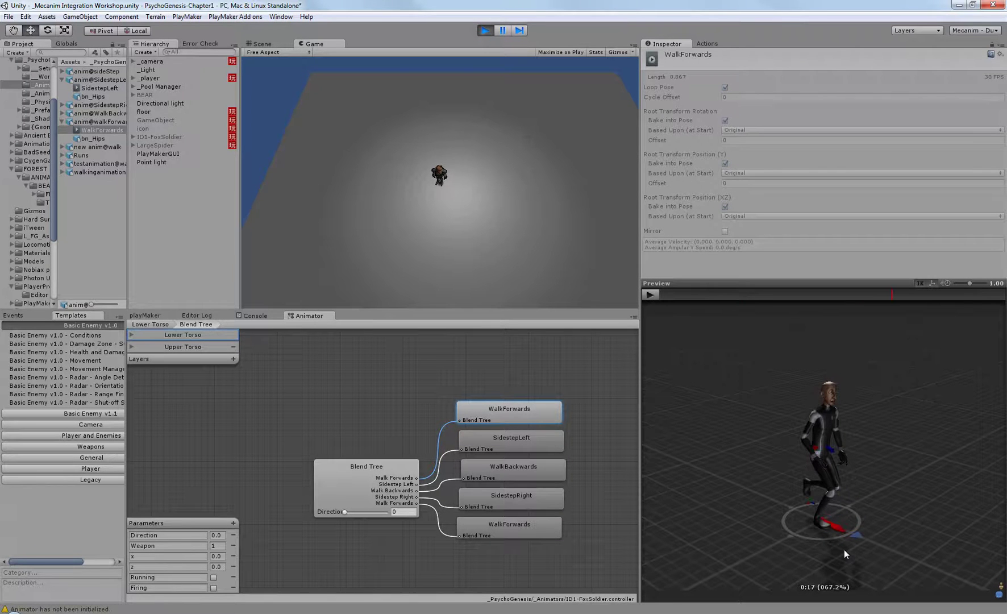
# Step: Preview the SidestepLeft motion of the blend tree by scrubbing through its whole clip
pyautogui.click(507, 439)
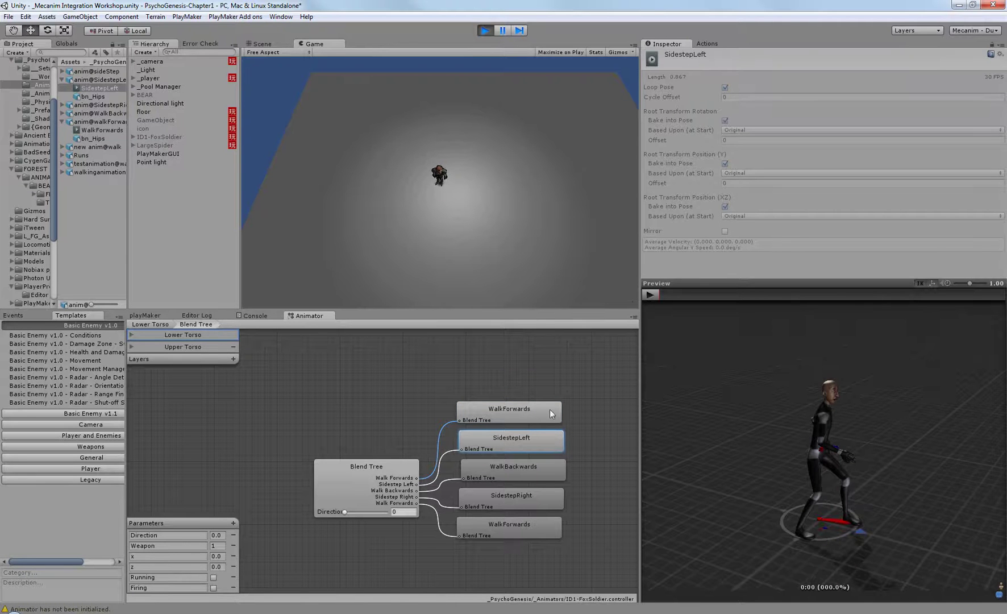
pyautogui.click(651, 295)
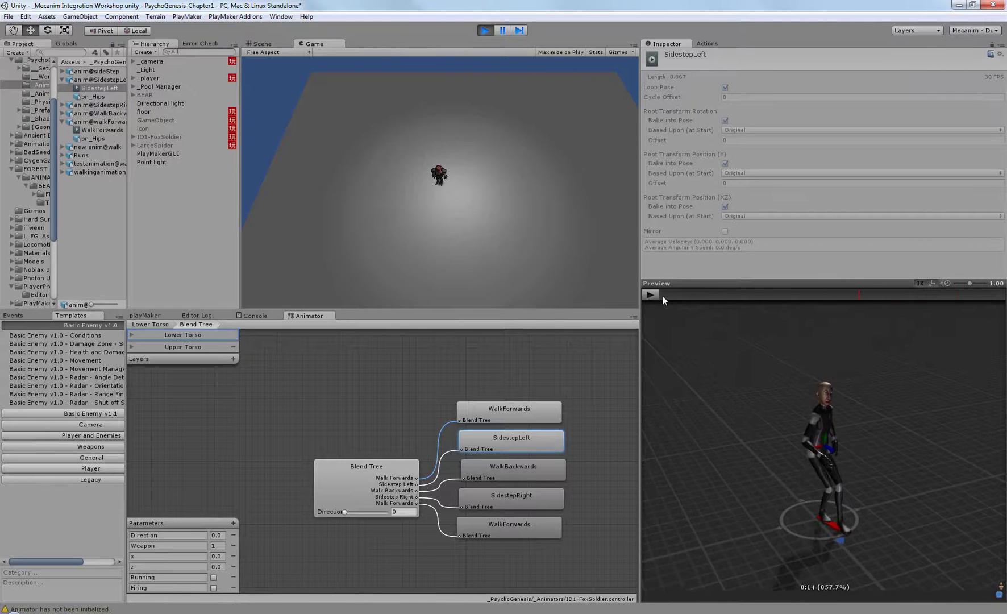
pyautogui.click(661, 295)
pyautogui.moveTo(659, 295); pyautogui.dragTo(974, 300)
# Step: Scrub through the WalkForwards and WalkBackwards clips of the blend tree to compare their leg motion
pyautogui.click(510, 411)
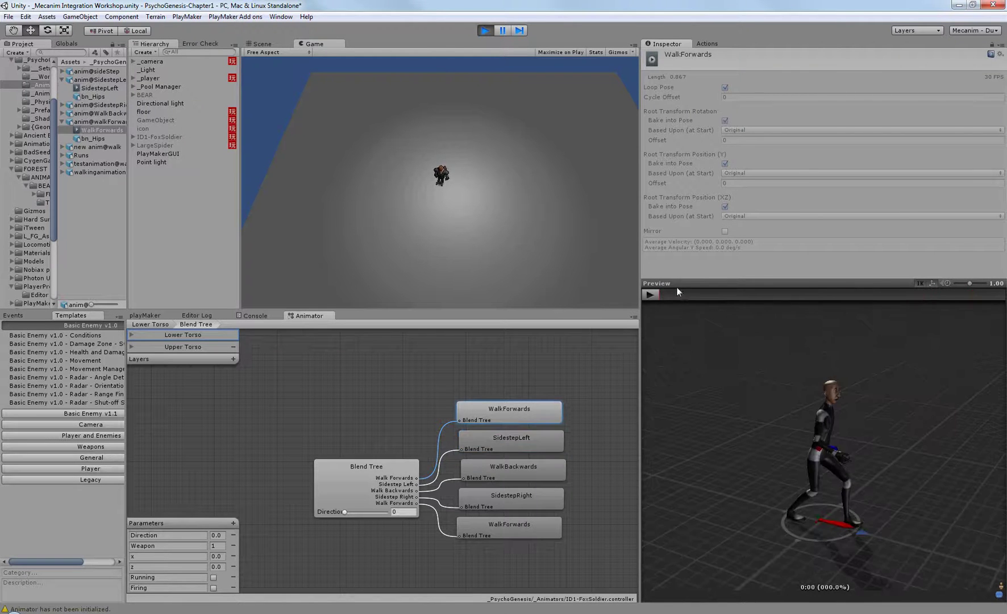
pyautogui.moveTo(663, 295); pyautogui.dragTo(976, 317)
pyautogui.click(531, 467)
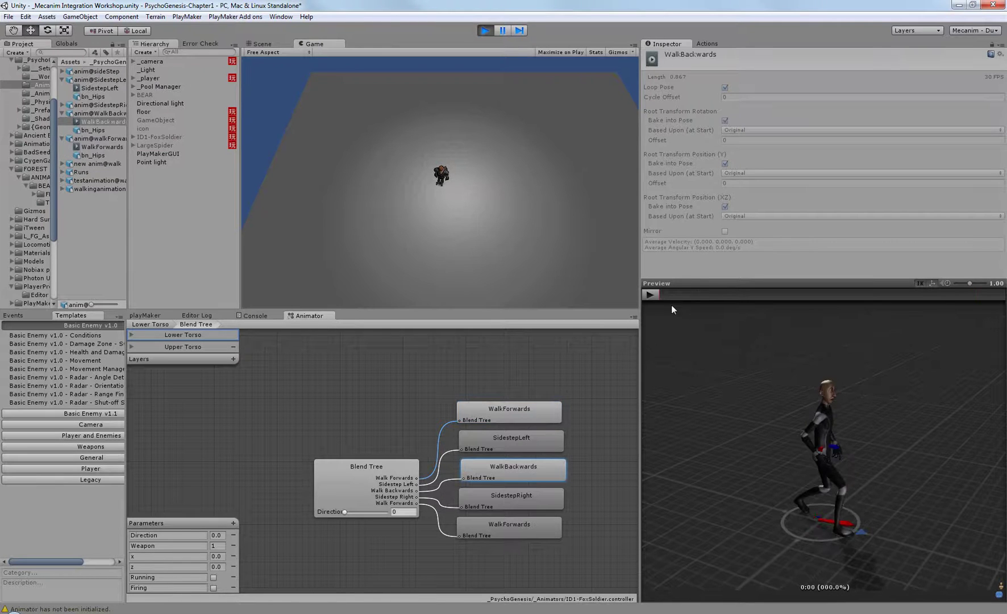
pyautogui.moveTo(664, 294); pyautogui.dragTo(973, 303)
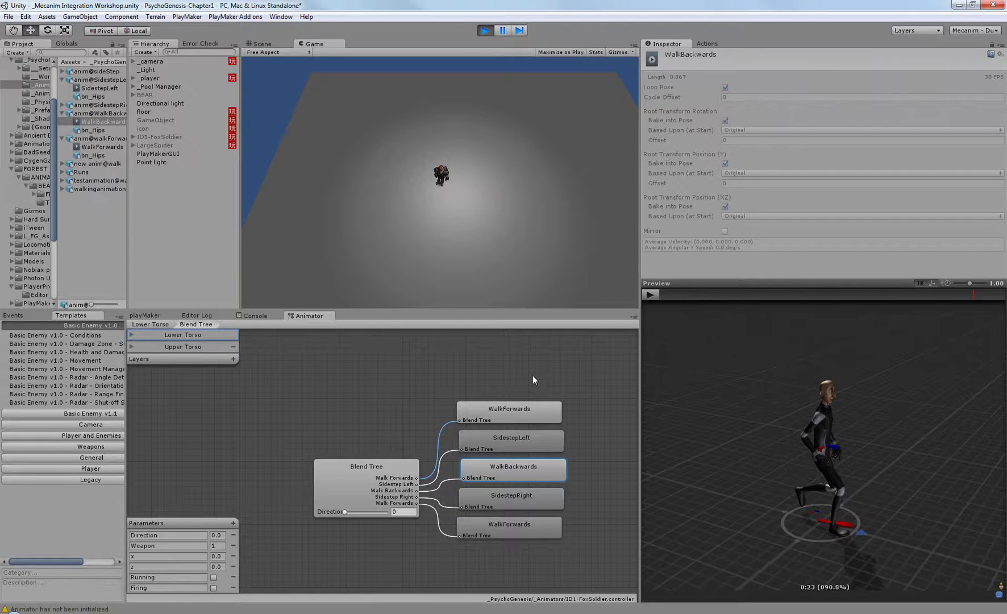
# Step: Compare the starting poses of WalkForwards and SidestepLeft in the animation preview from different angles
pyautogui.click(513, 417)
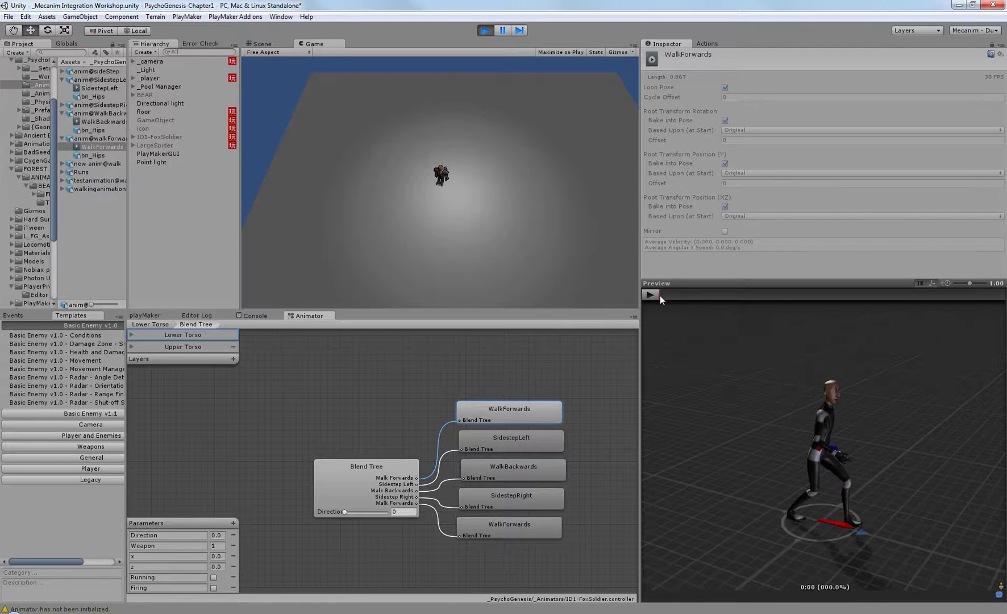
pyautogui.moveTo(834, 473); pyautogui.dragTo(797, 493)
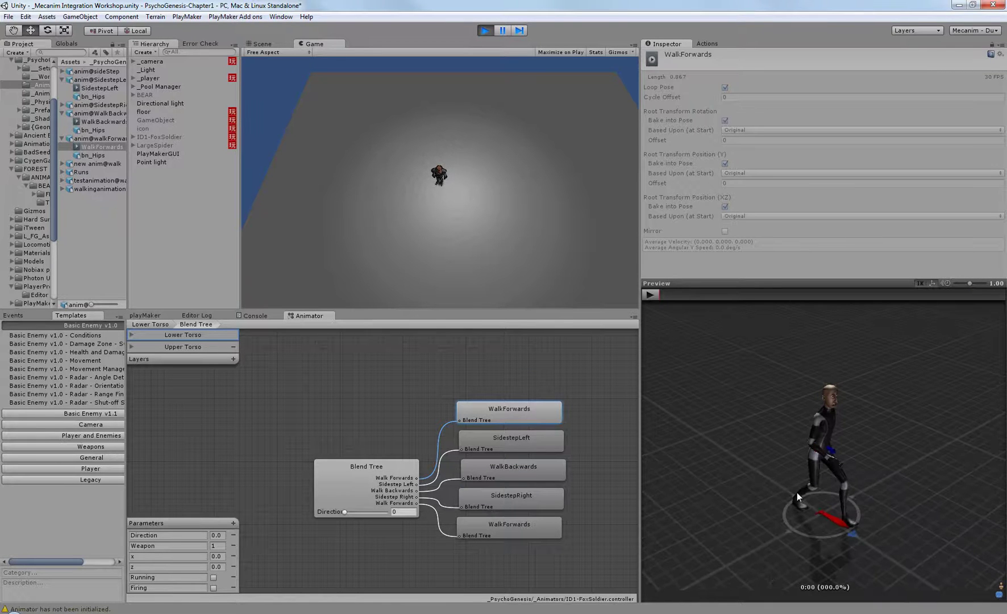
pyautogui.click(515, 446)
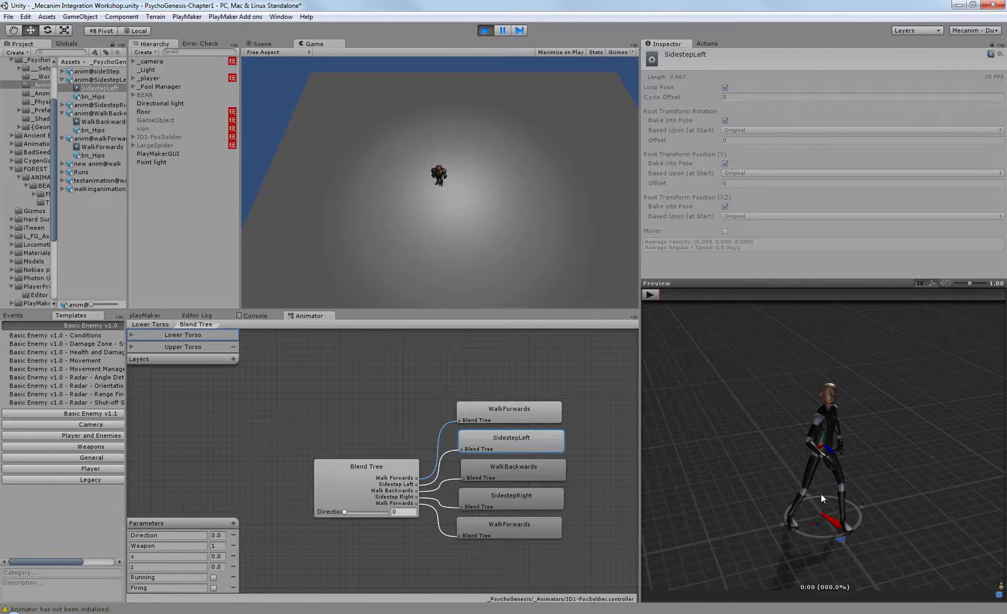
pyautogui.moveTo(847, 484); pyautogui.dragTo(859, 485)
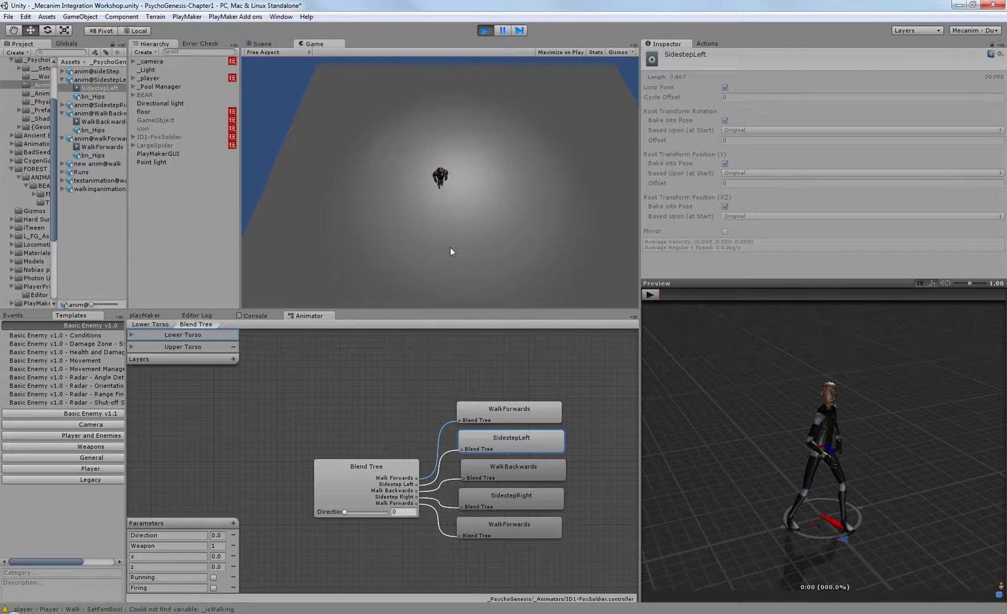
# Step: Test the player's forward, backward and sideways movement while aiming in different directions in the game, and stop play mode
pyautogui.press('a')
pyautogui.press('s')
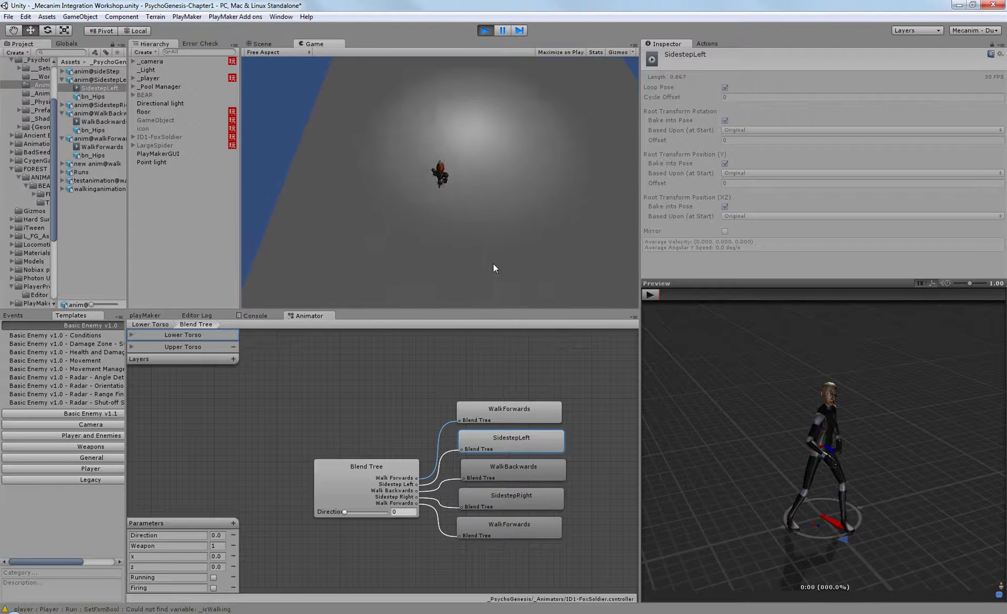
pyautogui.press('d')
pyautogui.press('a')
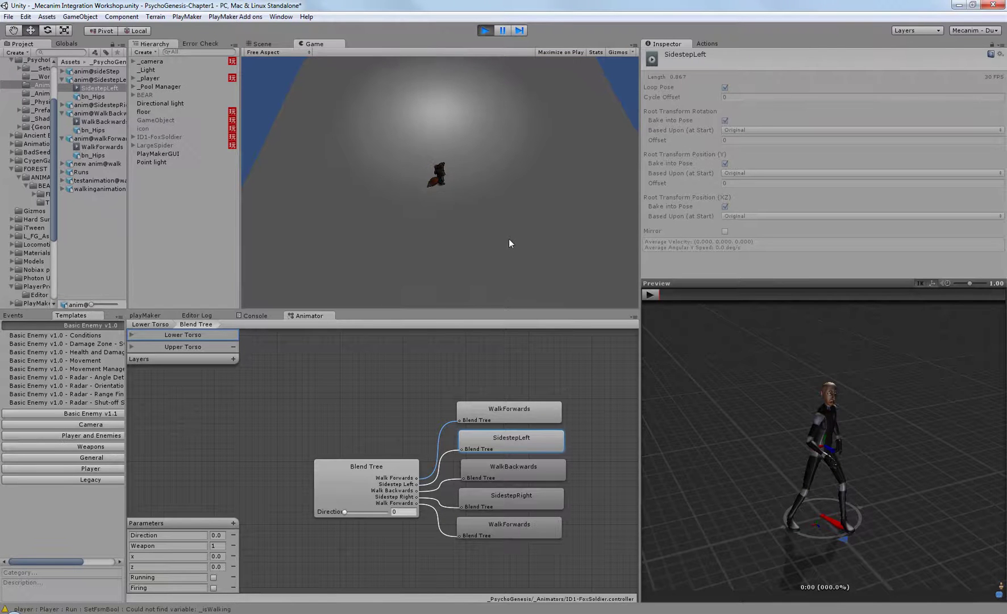
pyautogui.press('w')
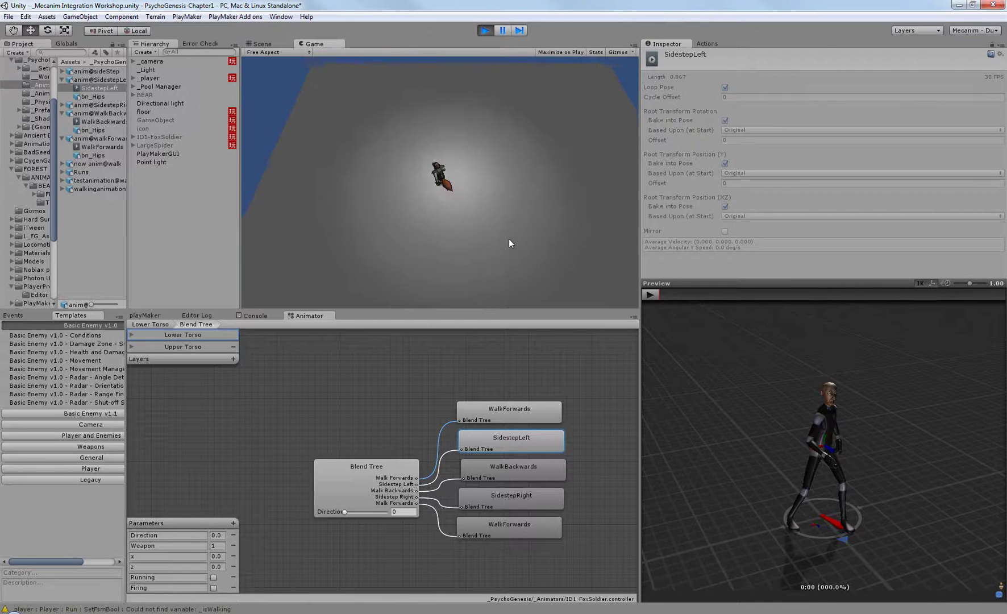
pyautogui.press('s')
pyautogui.press('a')
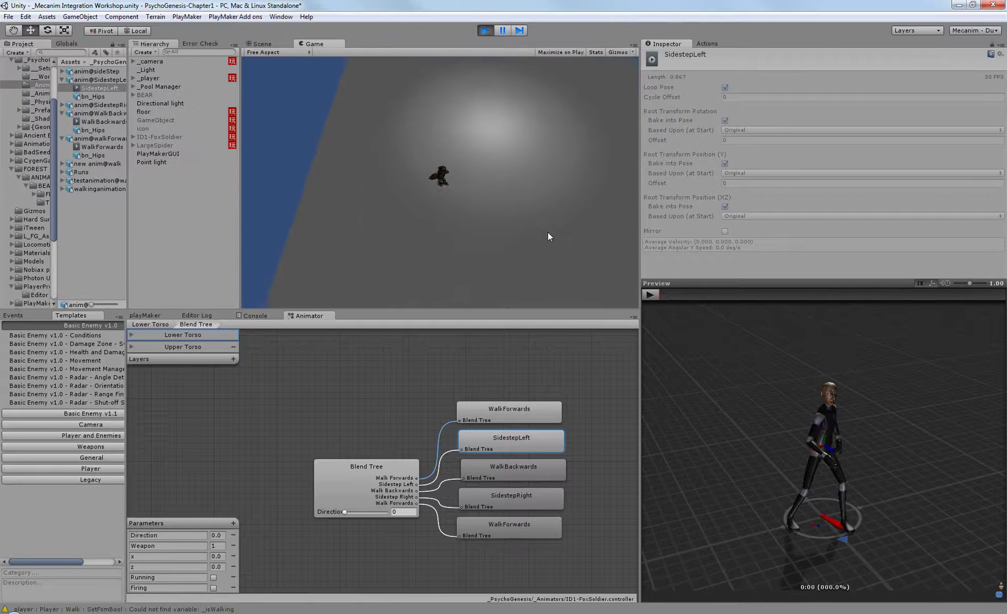
pyautogui.press('a')
pyautogui.press('s')
pyautogui.press('s')
pyautogui.press('w')
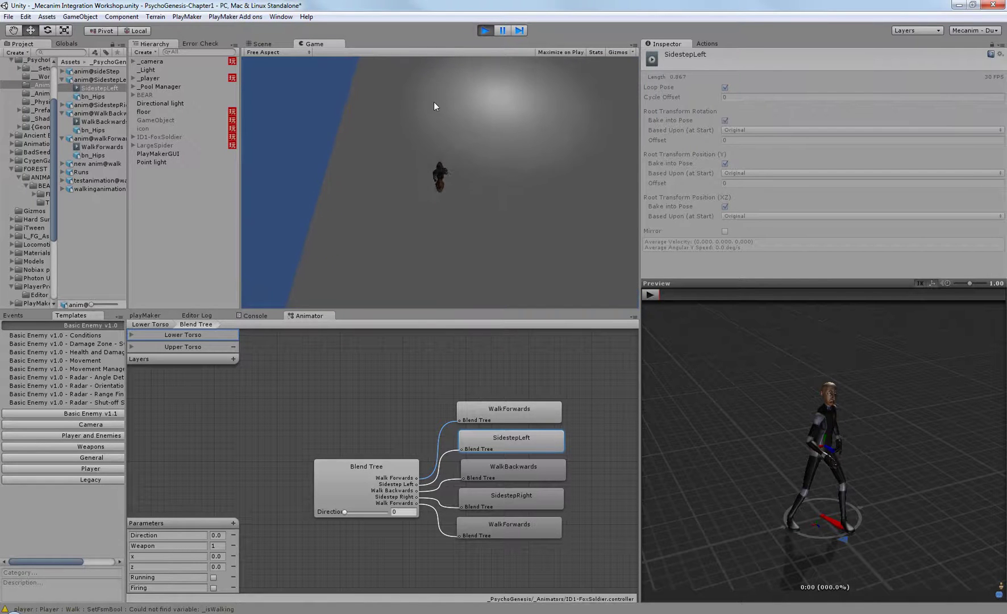
pyautogui.press('d')
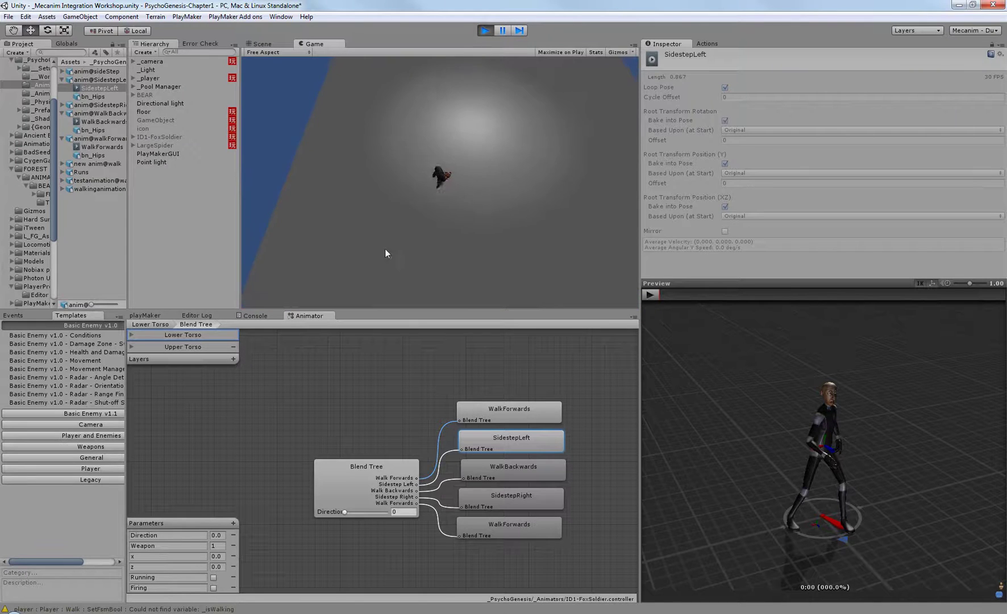
pyautogui.press('d')
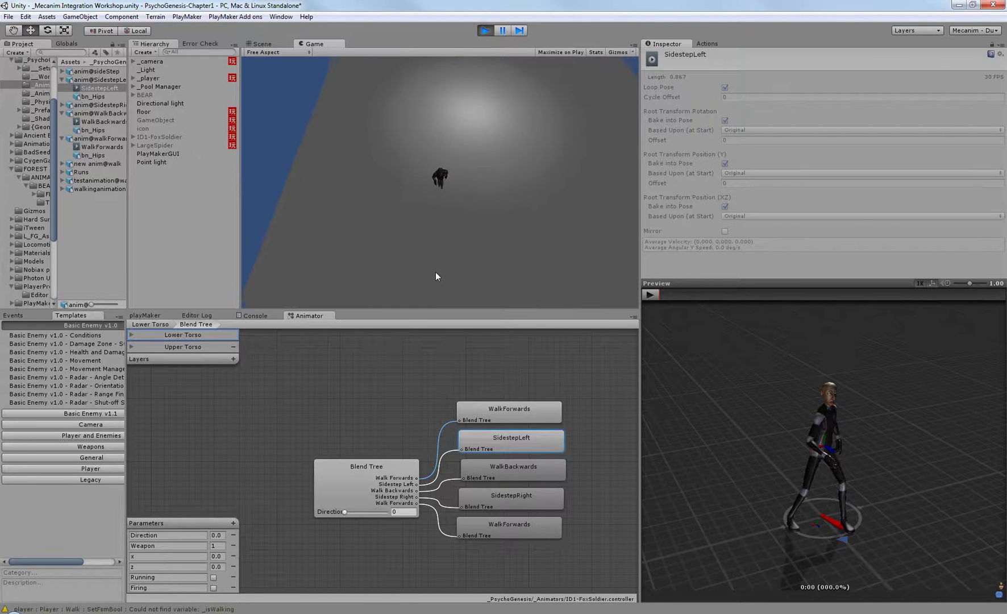
pyautogui.press('w')
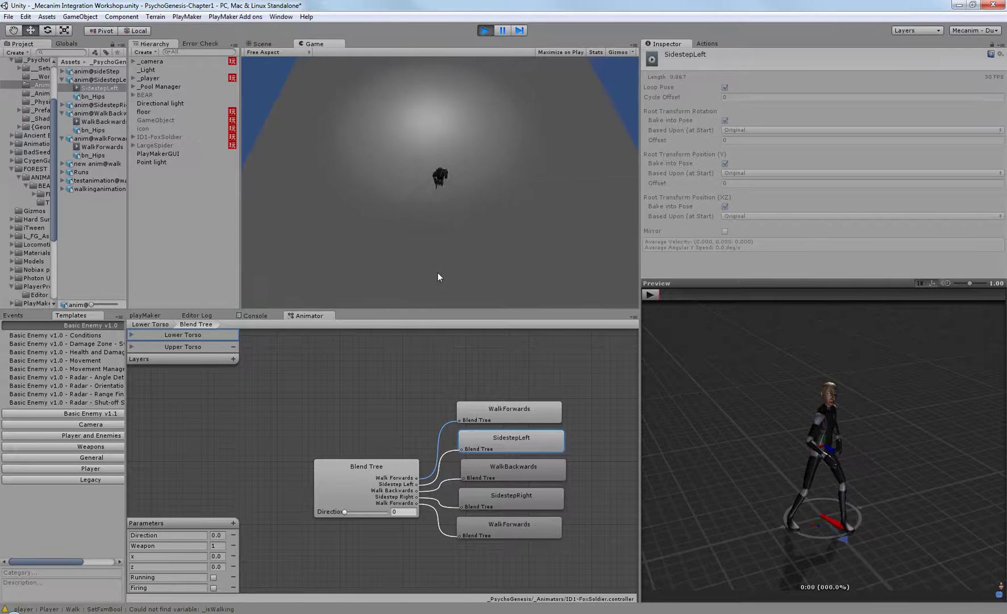
pyautogui.click(485, 31)
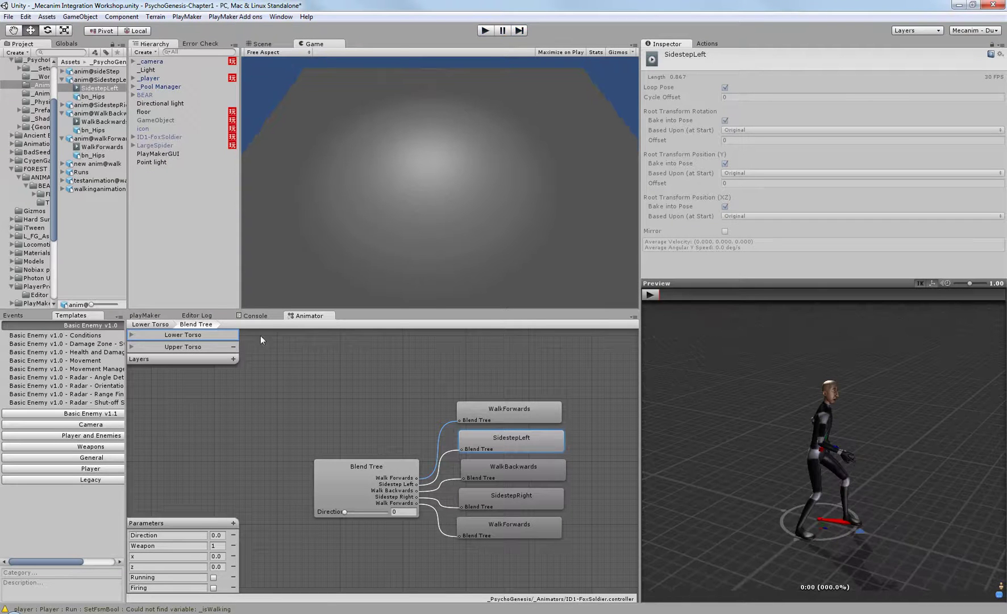
# Step: Return to the Lower Torso layer, inspect its Idle, Walk and Run states, and expand the Lower Torso and Upper Torso layer settings
pyautogui.click(150, 325)
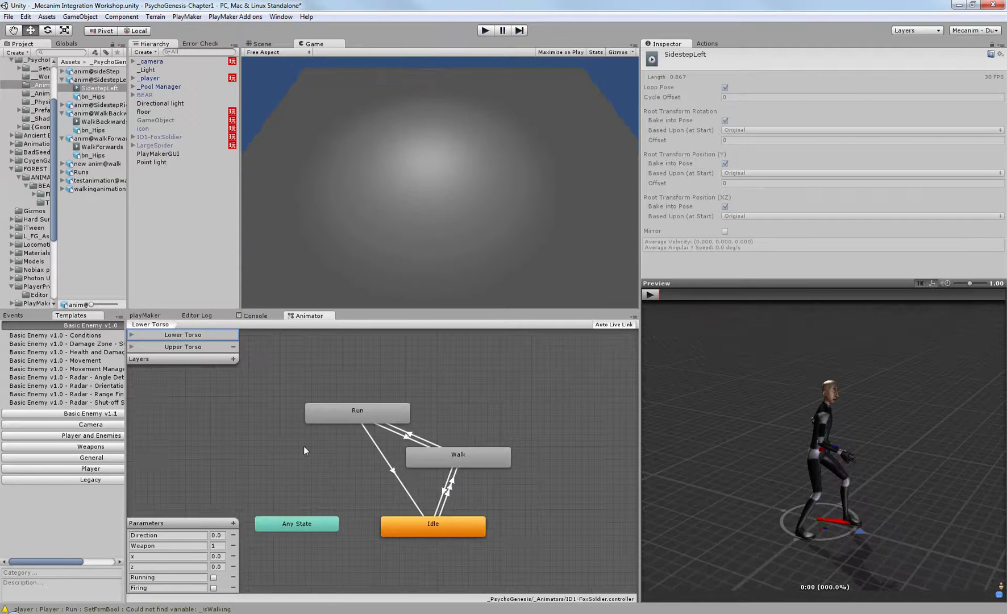
pyautogui.click(132, 336)
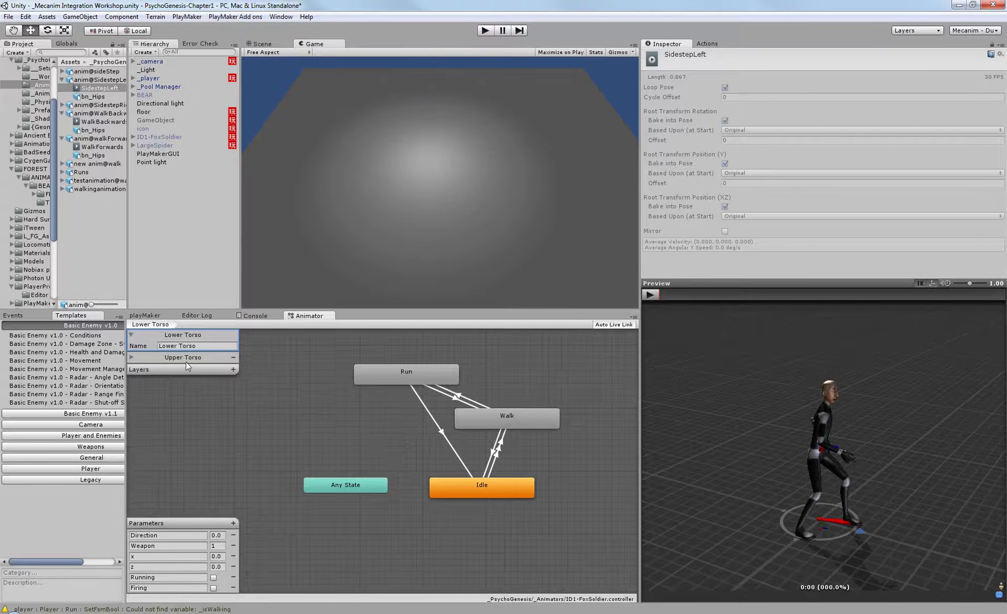
pyautogui.click(478, 487)
pyautogui.click(499, 418)
pyautogui.click(405, 373)
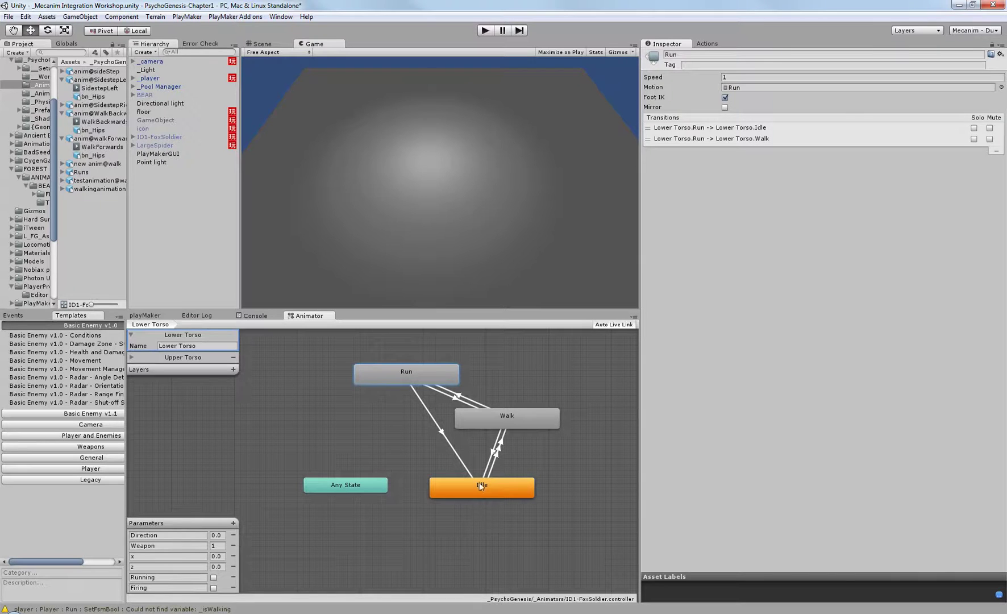
pyautogui.click(131, 357)
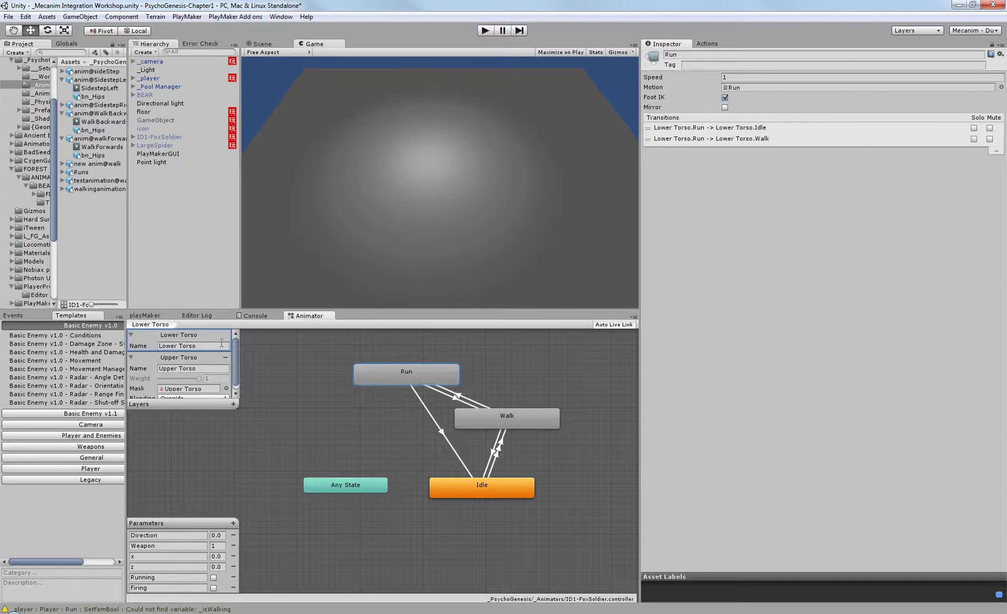
# Step: Rearrange the Lower Torso state graph by shifting Run slightly and moving Any State farther from Idle
pyautogui.moveTo(460, 437); pyautogui.dragTo(467, 489, button='middle')
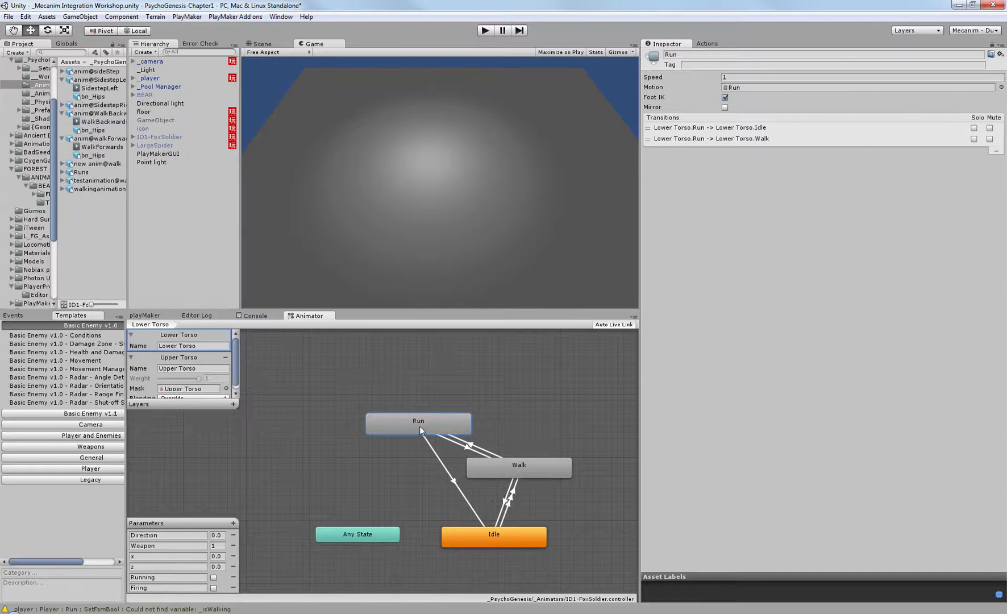
pyautogui.moveTo(421, 430); pyautogui.dragTo(426, 428)
pyautogui.moveTo(375, 534); pyautogui.dragTo(302, 503)
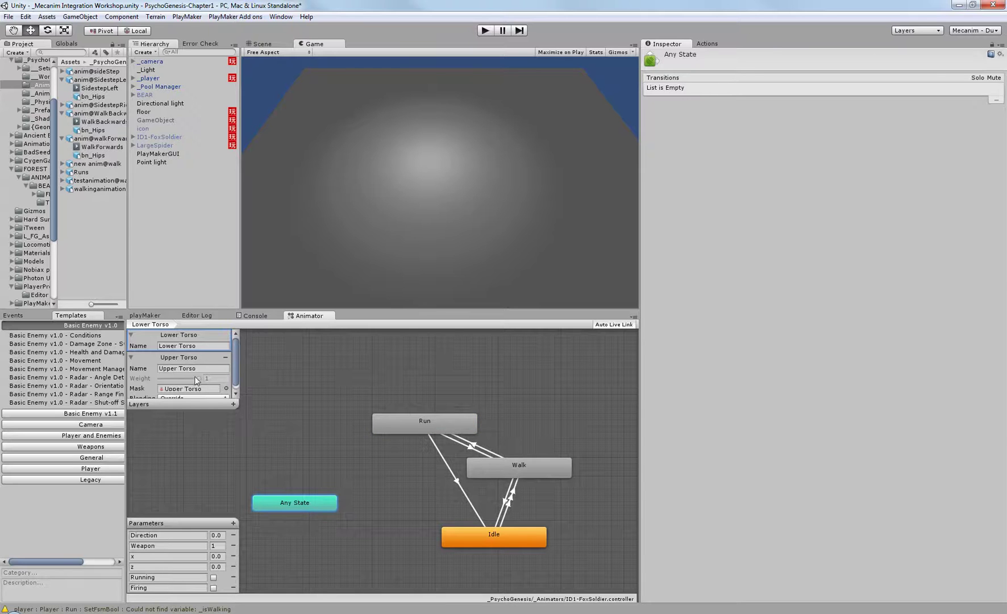
# Step: Move the Any State node slightly closer to Idle in the Lower Torso state graph
pyautogui.click(145, 315)
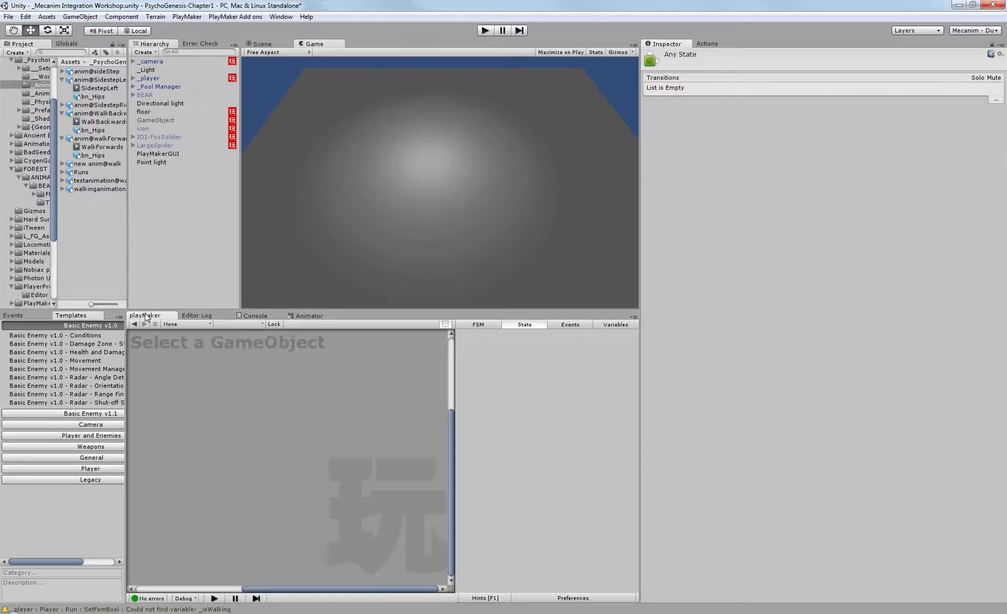
pyautogui.click(300, 317)
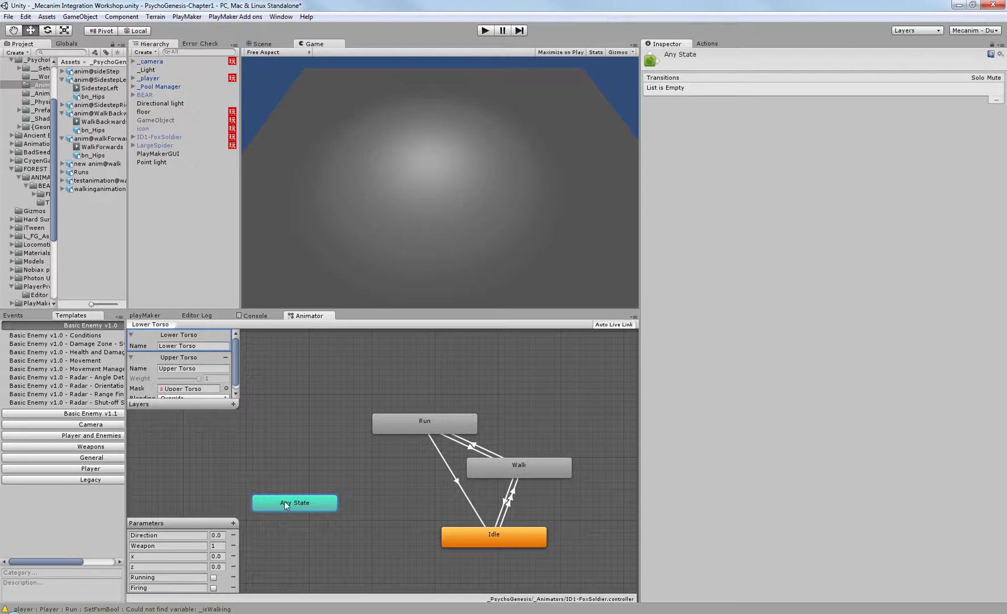
pyautogui.moveTo(285, 506); pyautogui.dragTo(311, 510)
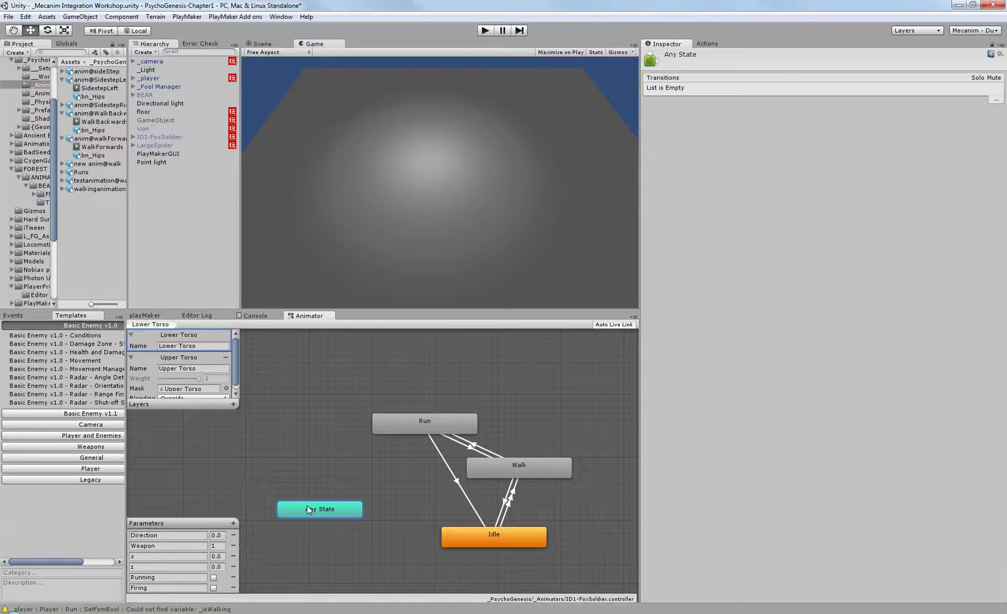
# Step: Compare the Lower Torso layer's state graph with the Upper Torso layer's weapon graph
pyautogui.click(174, 363)
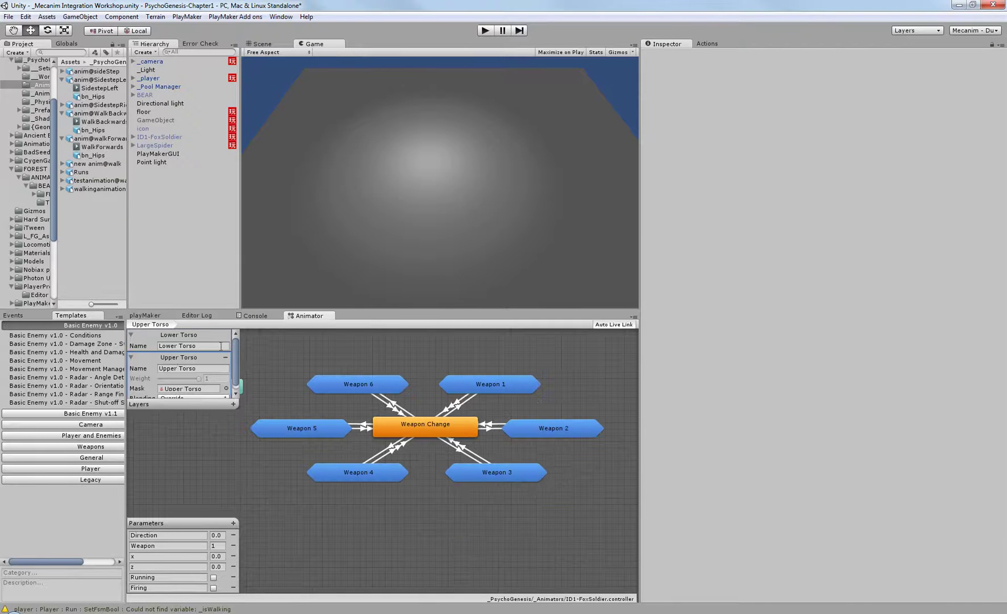
pyautogui.click(176, 336)
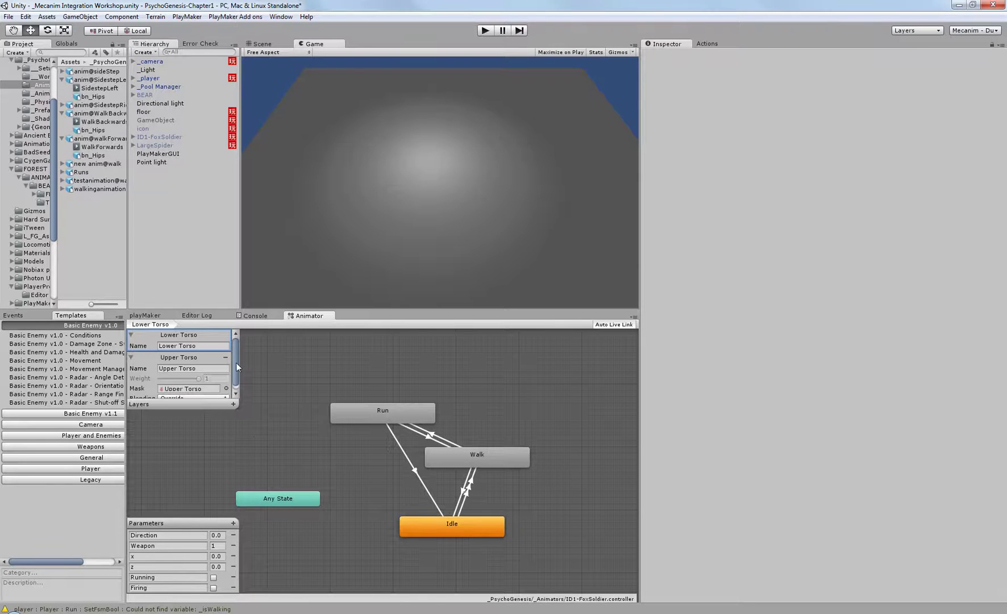
pyautogui.click(176, 358)
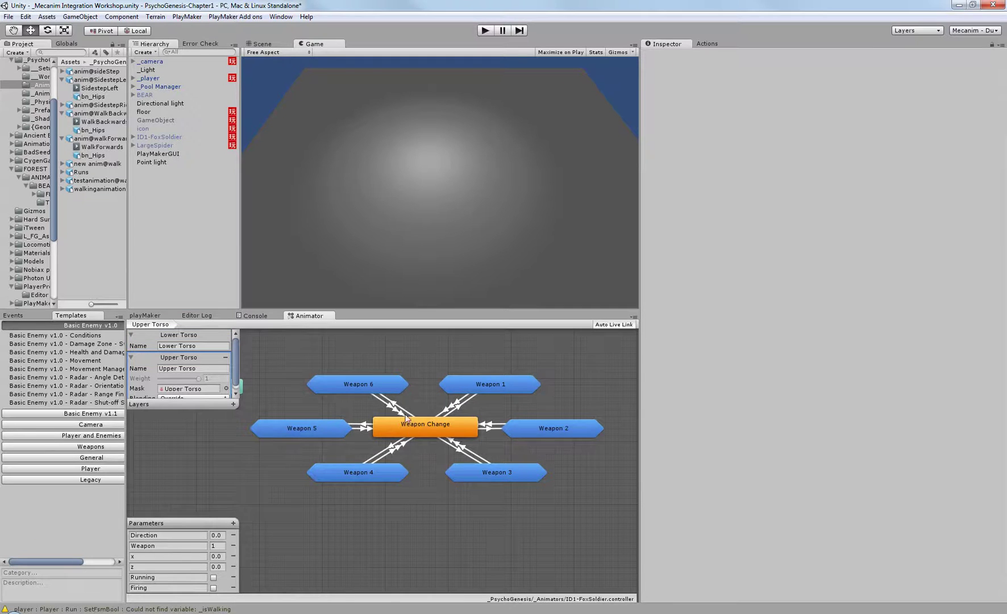
# Step: Look at the states inside the Weapon 6 sub-state machine and return to the Upper Torso graph
pyautogui.moveTo(408, 418); pyautogui.dragTo(432, 466, button='middle')
pyautogui.click(374, 433)
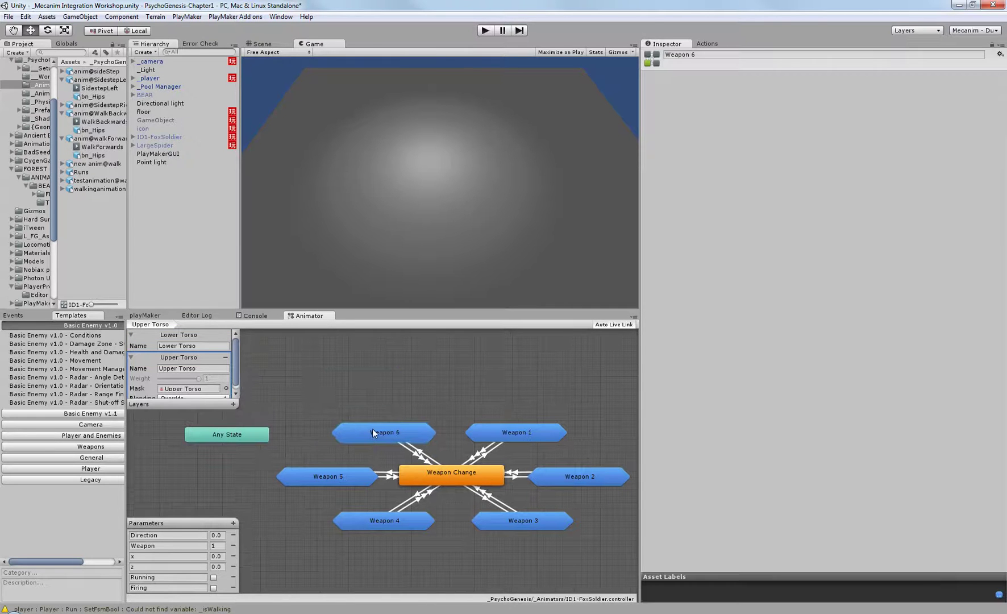
pyautogui.doubleClick(393, 436)
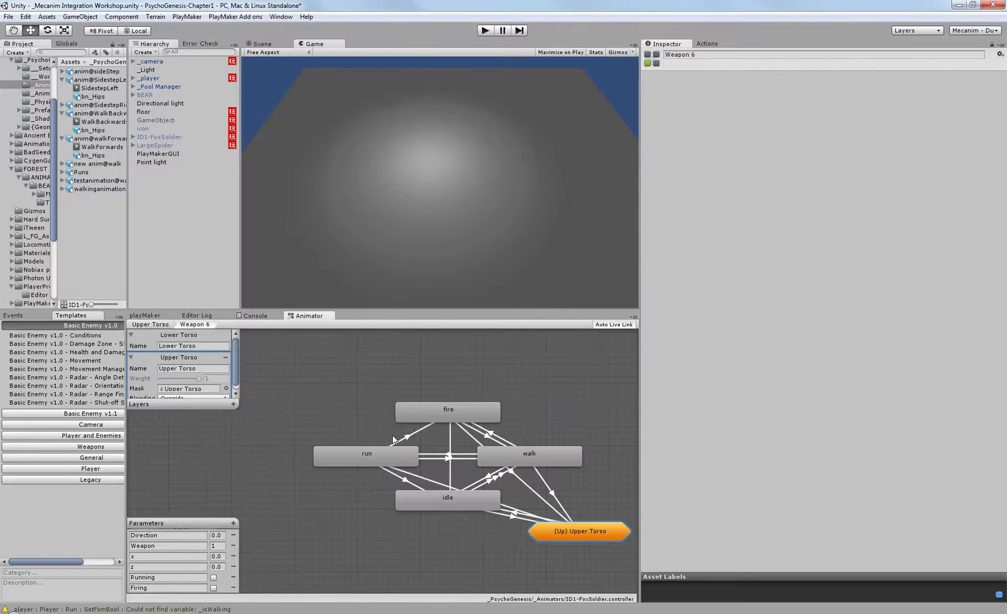
pyautogui.moveTo(525, 398); pyautogui.dragTo(469, 391, button='middle')
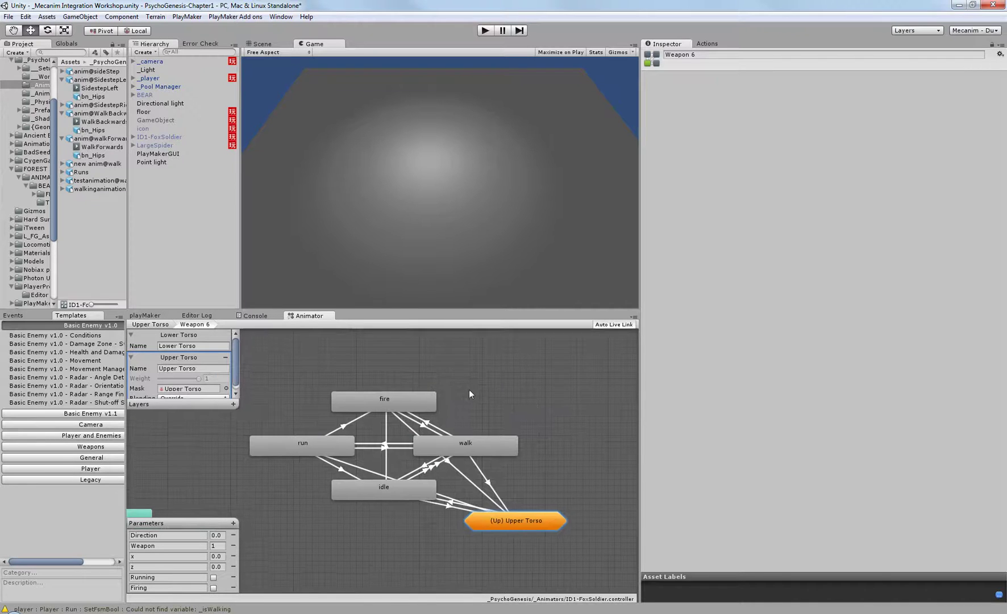
pyautogui.doubleClick(538, 521)
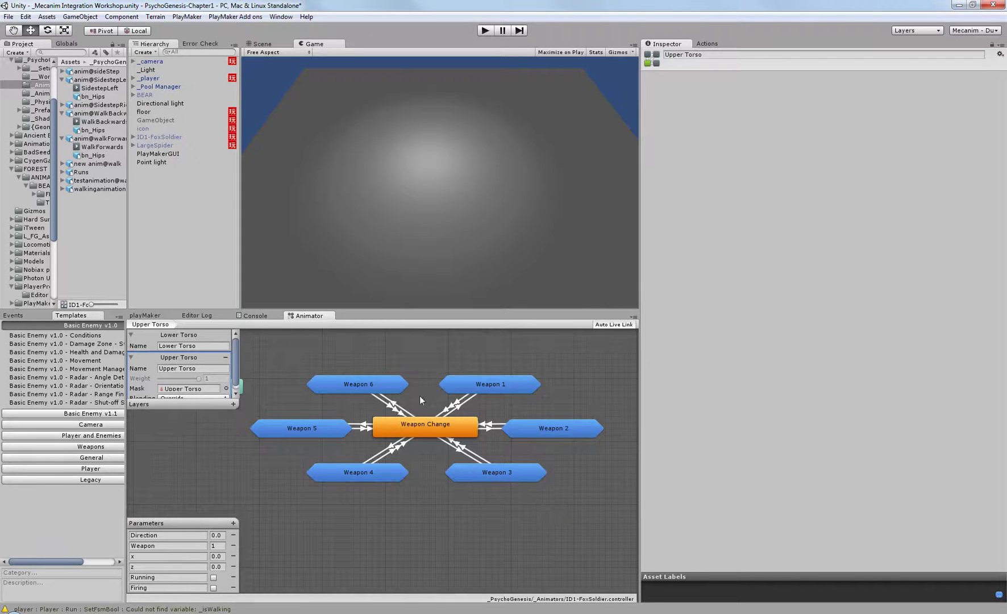
pyautogui.moveTo(415, 403); pyautogui.dragTo(416, 411, button='middle')
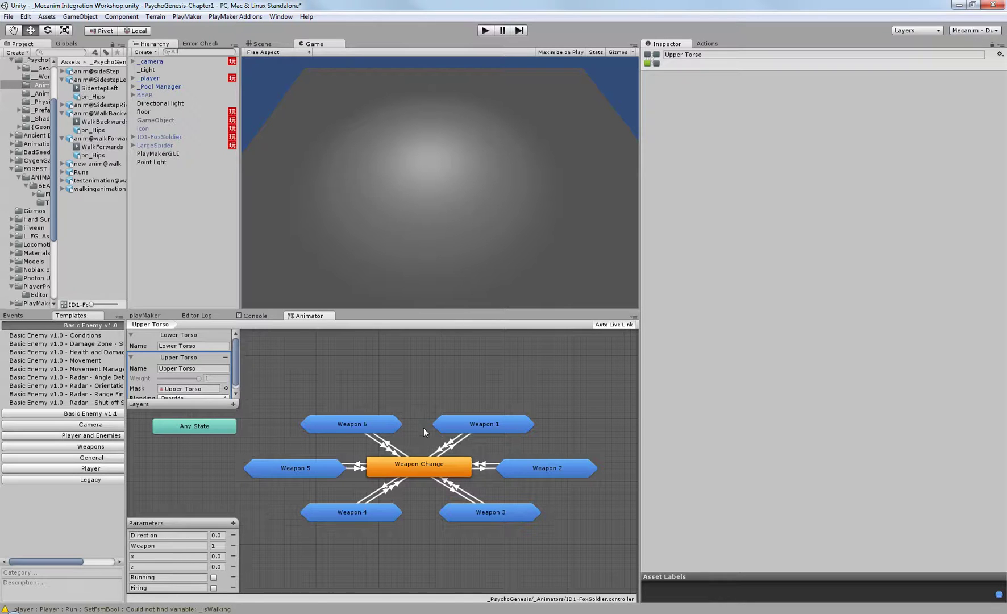
pyautogui.click(356, 426)
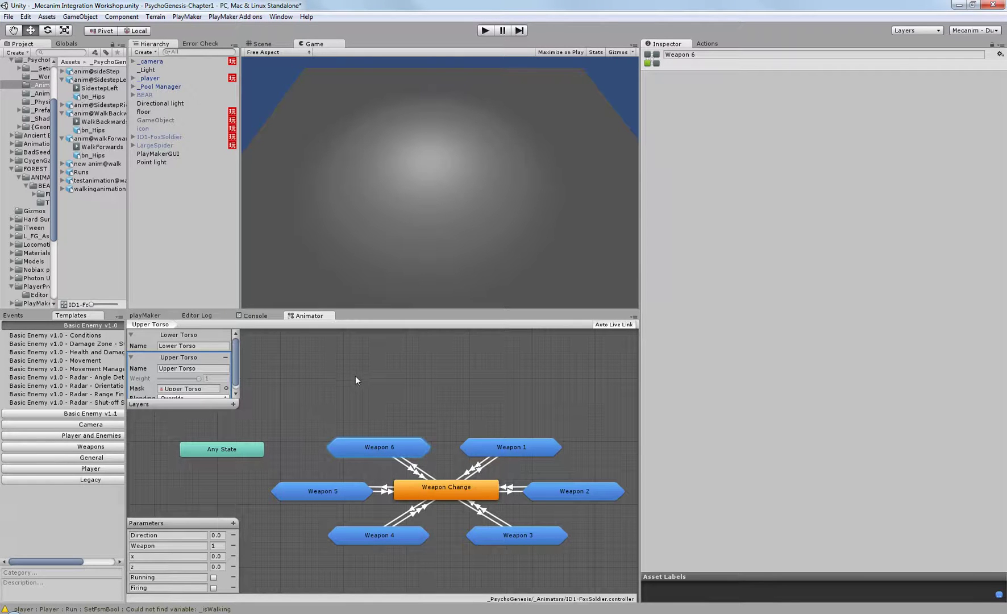
# Step: Create two empty states above the weapon sub-state machines and add a transition from the first to the second
pyautogui.rightClick(333, 364)
pyautogui.moveTo(364, 368)
pyautogui.click(250, 368)
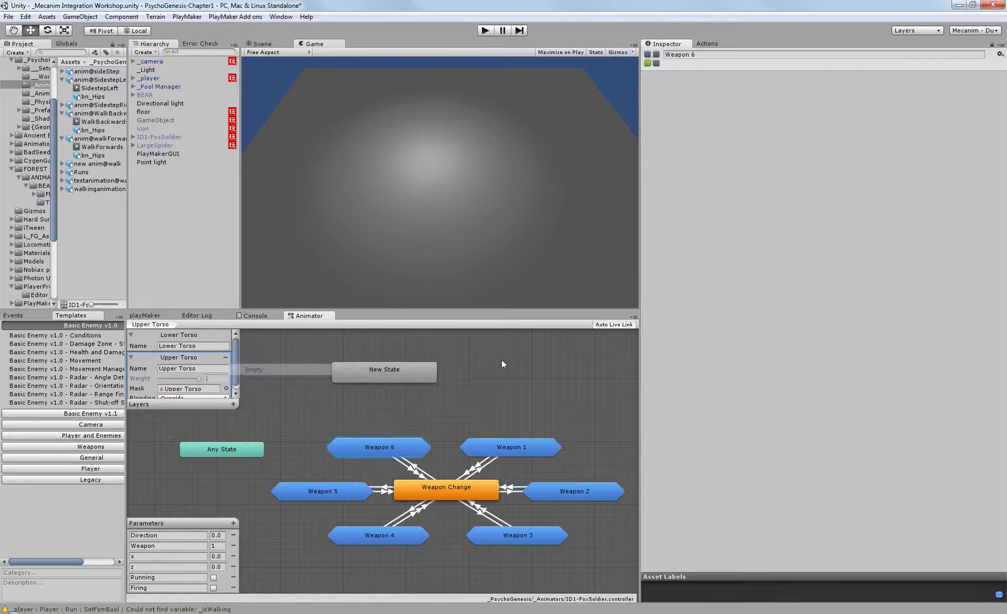
pyautogui.rightClick(506, 367)
pyautogui.moveTo(512, 371)
pyautogui.click(468, 370)
pyautogui.rightClick(388, 372)
pyautogui.click(419, 380)
pyautogui.click(551, 377)
pyautogui.moveTo(528, 405); pyautogui.dragTo(447, 423, button='middle')
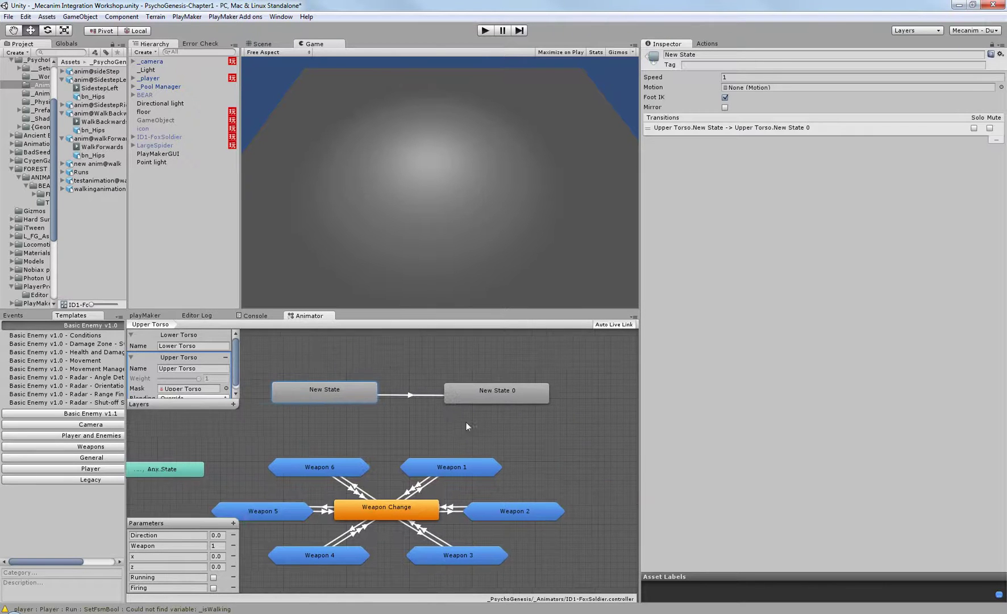
# Step: Try to copy and paste the two connected empty states together in the Upper Torso graph
pyautogui.moveTo(295, 344); pyautogui.dragTo(533, 420)
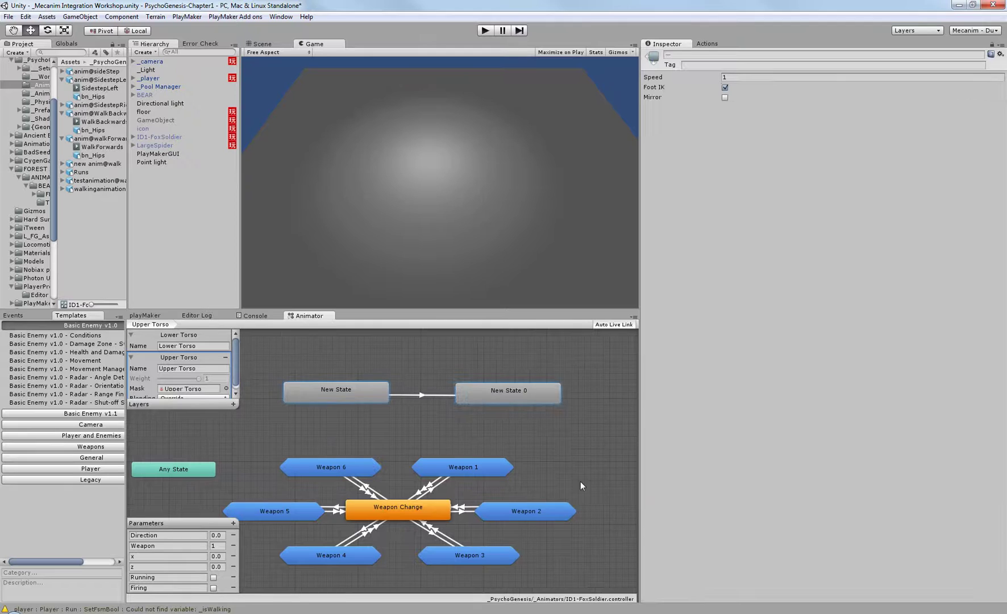
pyautogui.rightClick(334, 395)
pyautogui.click(434, 364)
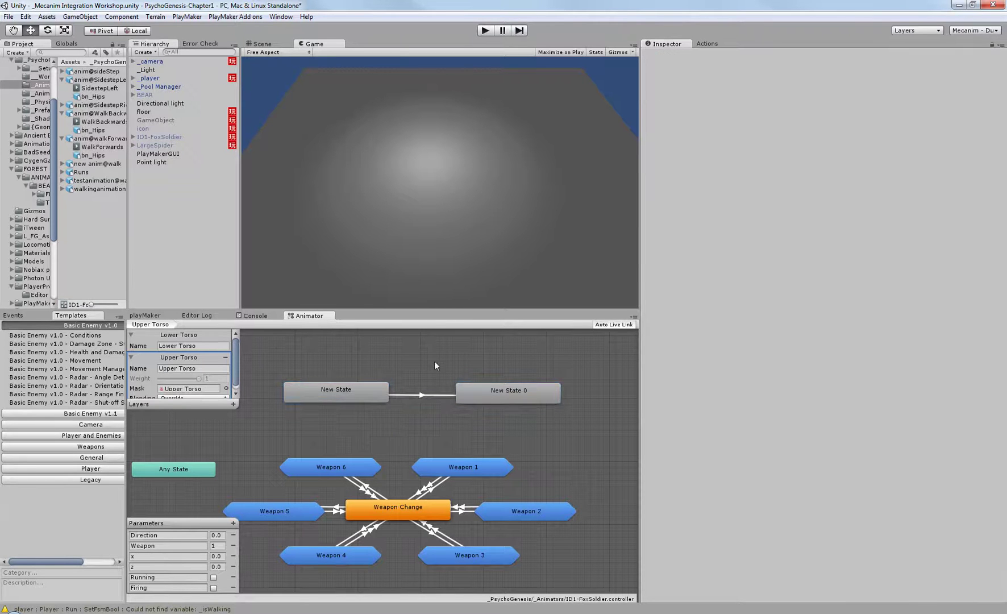
pyautogui.rightClick(360, 387)
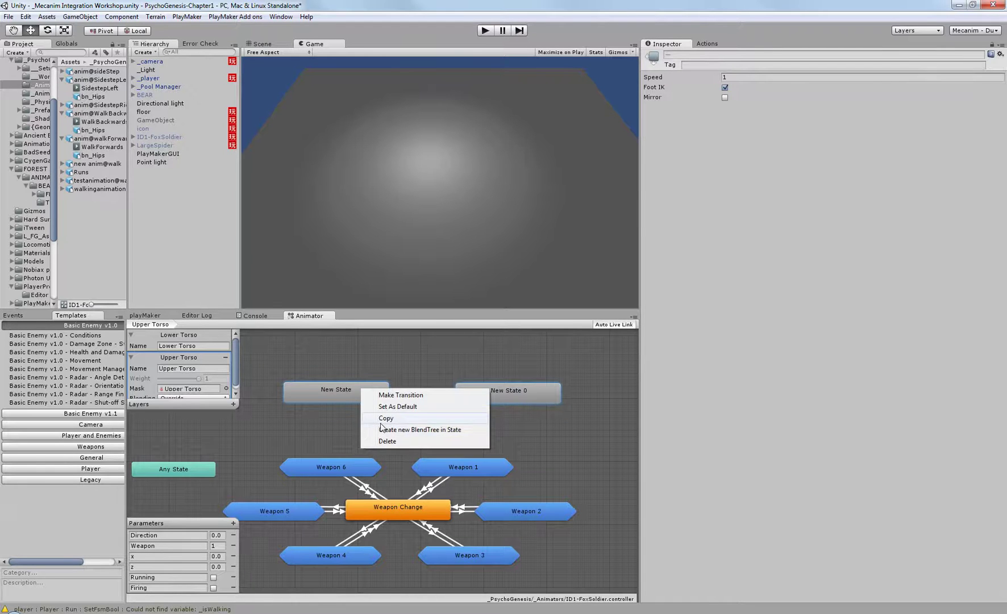
pyautogui.click(400, 394)
pyautogui.click(484, 394)
pyautogui.rightClick(477, 433)
pyautogui.click(502, 462)
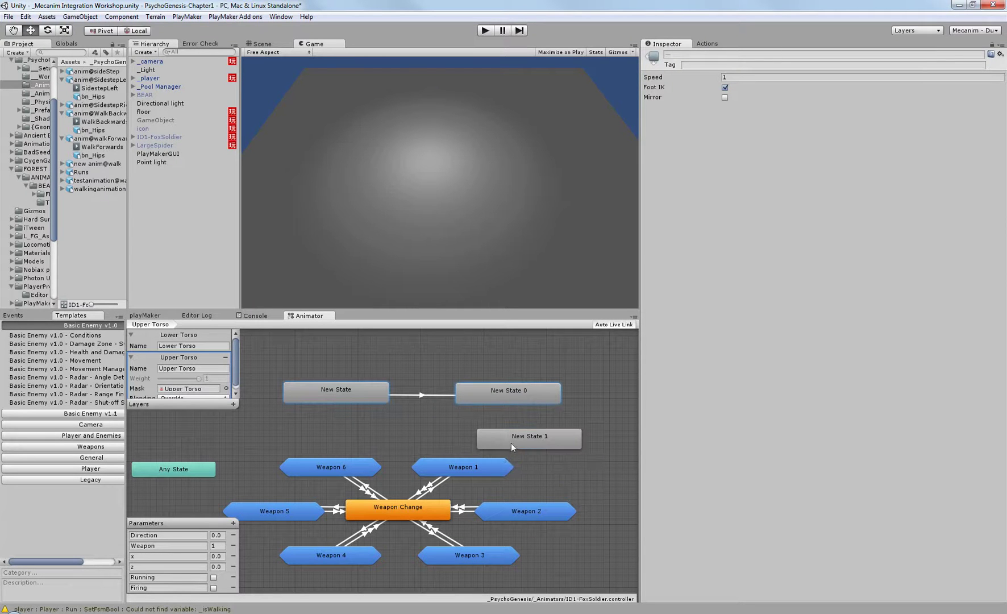
# Step: Delete the pasted state and the two connected empty states from the Upper Torso graph
pyautogui.click(518, 437)
pyautogui.rightClick(517, 438)
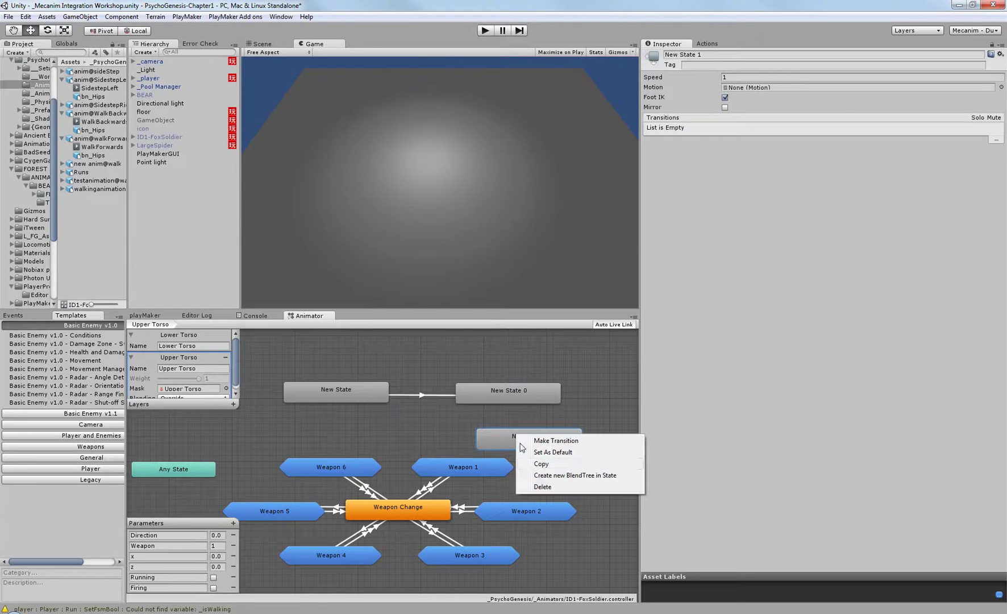
pyautogui.click(548, 491)
pyautogui.click(502, 332)
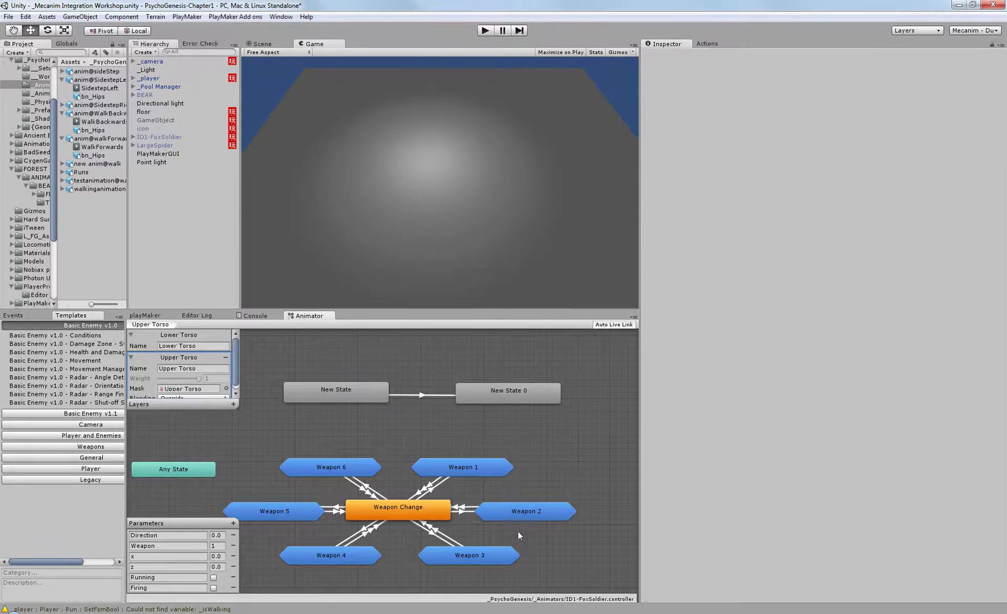
pyautogui.click(509, 391)
pyautogui.press('Delete')
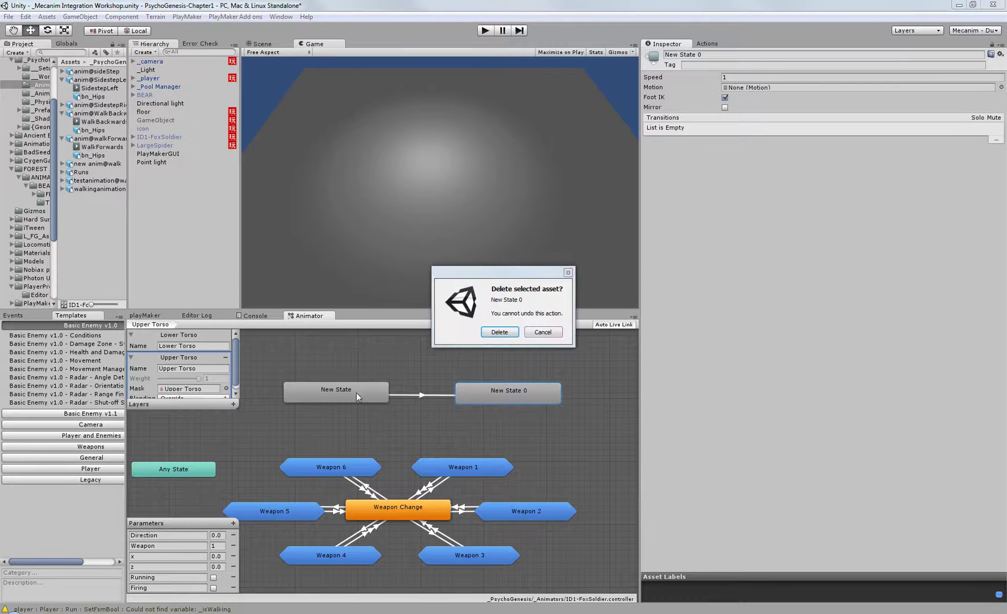
pyautogui.click(504, 332)
pyautogui.click(335, 393)
pyautogui.press('Delete')
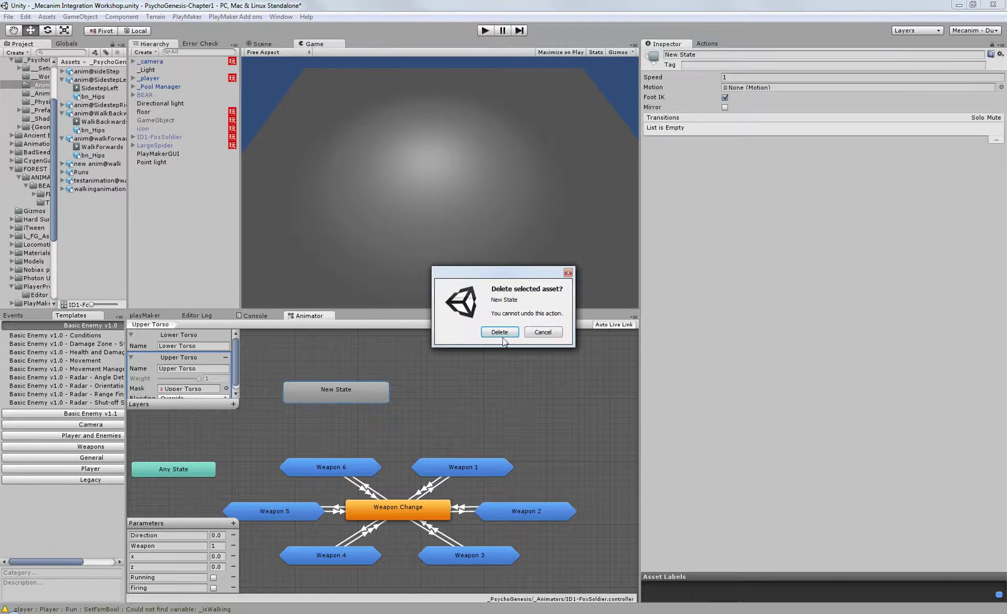
pyautogui.click(503, 333)
# Step: Inspect Weapon 1's idle state and its transitions to walk, compare with Weapon 6's internal states, and return to the Upper Torso graph
pyautogui.doubleClick(443, 469)
pyautogui.moveTo(443, 464); pyautogui.dragTo(393, 431, button='middle')
pyautogui.moveTo(405, 484); pyautogui.dragTo(408, 498, button='middle')
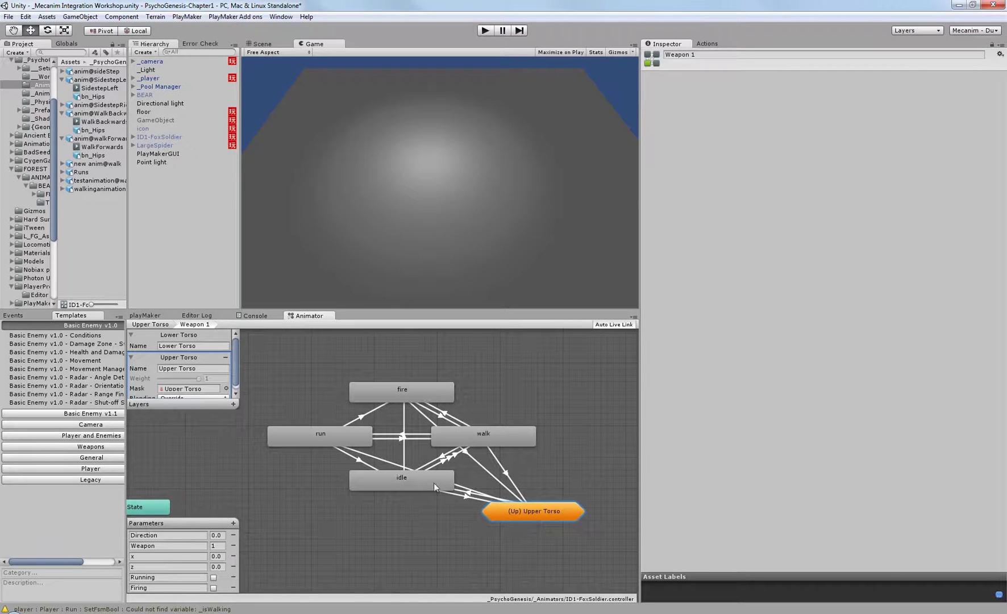
pyautogui.click(389, 489)
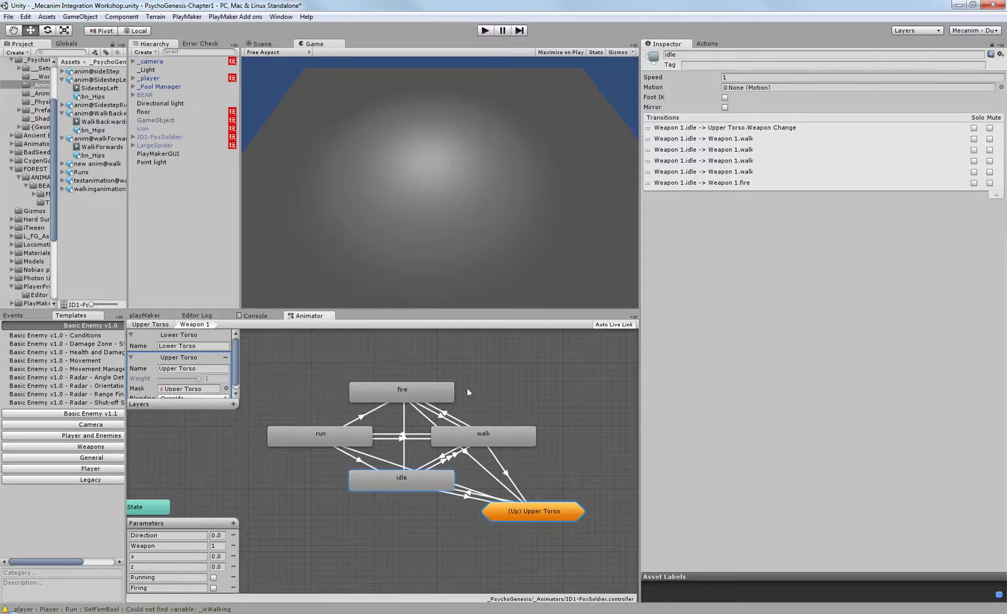
pyautogui.click(445, 462)
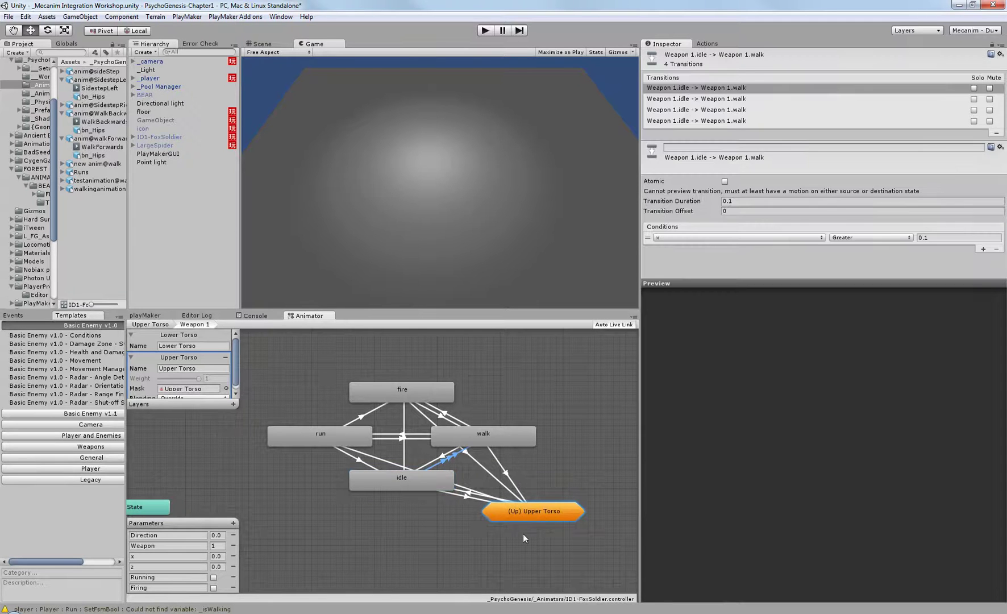
pyautogui.click(439, 463)
pyautogui.click(414, 481)
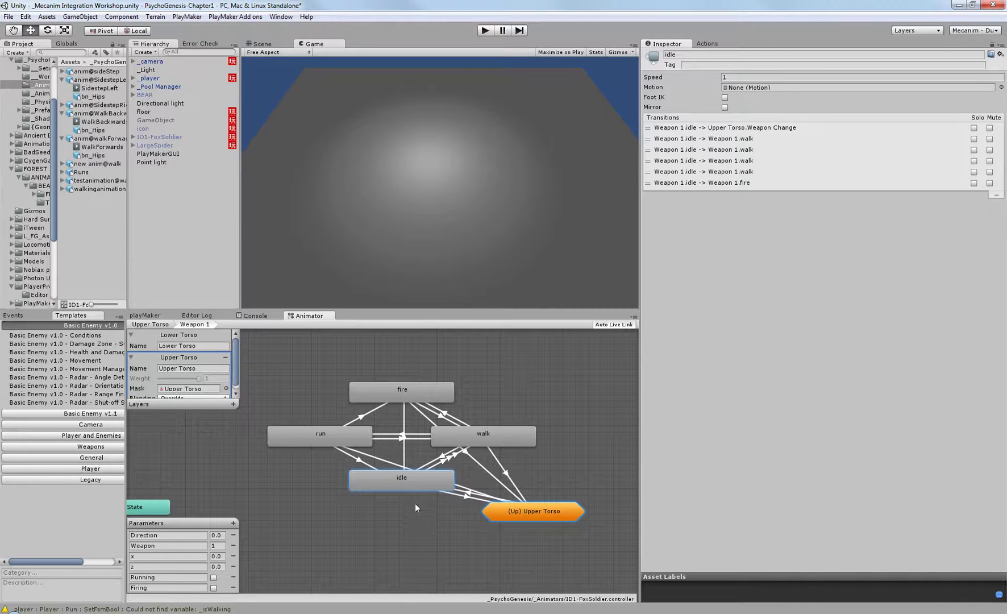
pyautogui.doubleClick(541, 512)
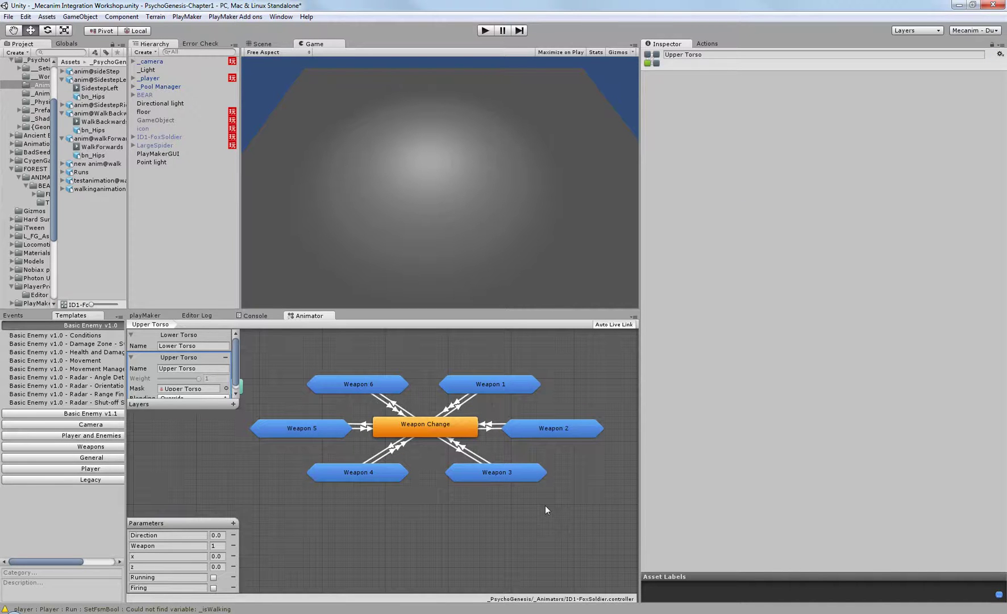
pyautogui.doubleClick(364, 387)
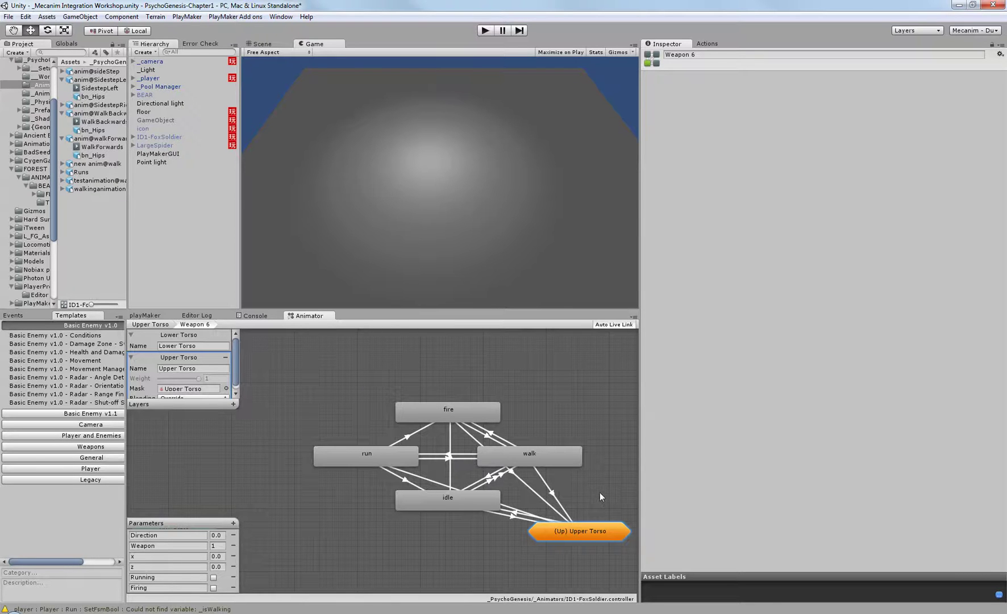
pyautogui.doubleClick(579, 531)
# Step: Duplicate the Weapon 5 sub-state machine below Weapon 4, check the copy's internal transitions, and return to the Upper Torso graph
pyautogui.click(304, 426)
pyautogui.rightClick(303, 426)
pyautogui.click(330, 432)
pyautogui.rightClick(328, 525)
pyautogui.click(353, 554)
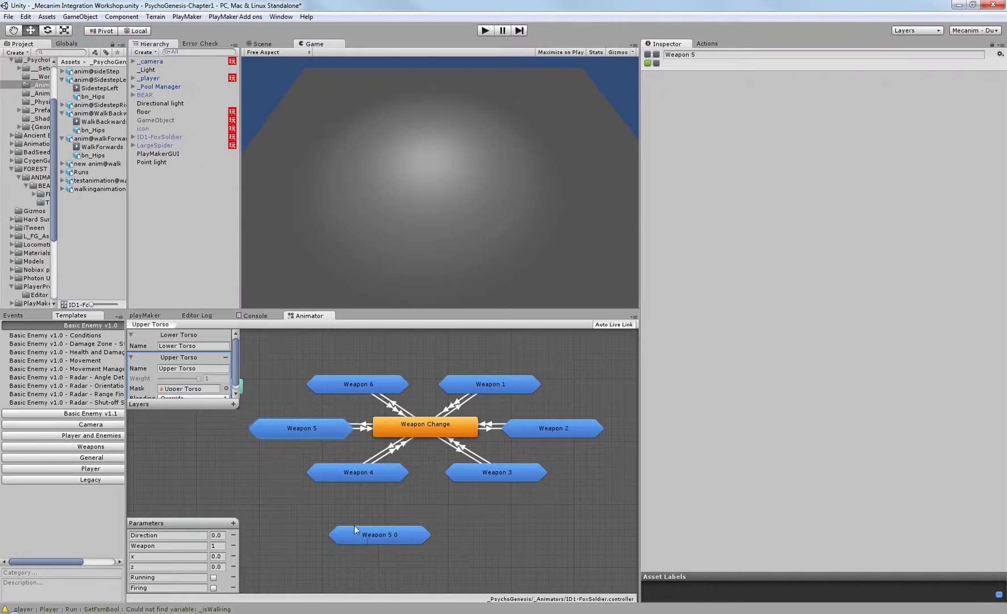
pyautogui.doubleClick(367, 536)
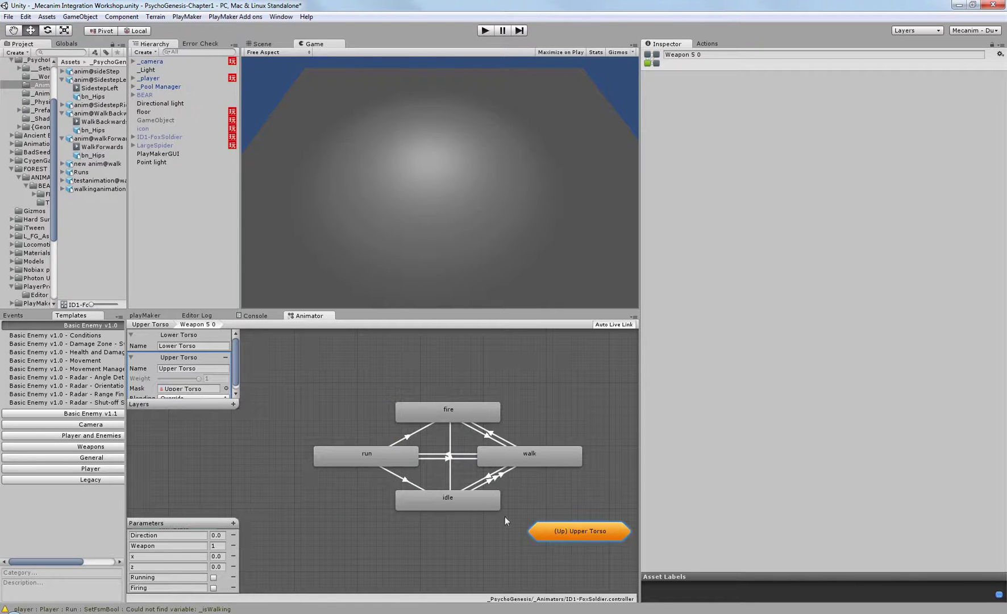
pyautogui.doubleClick(571, 530)
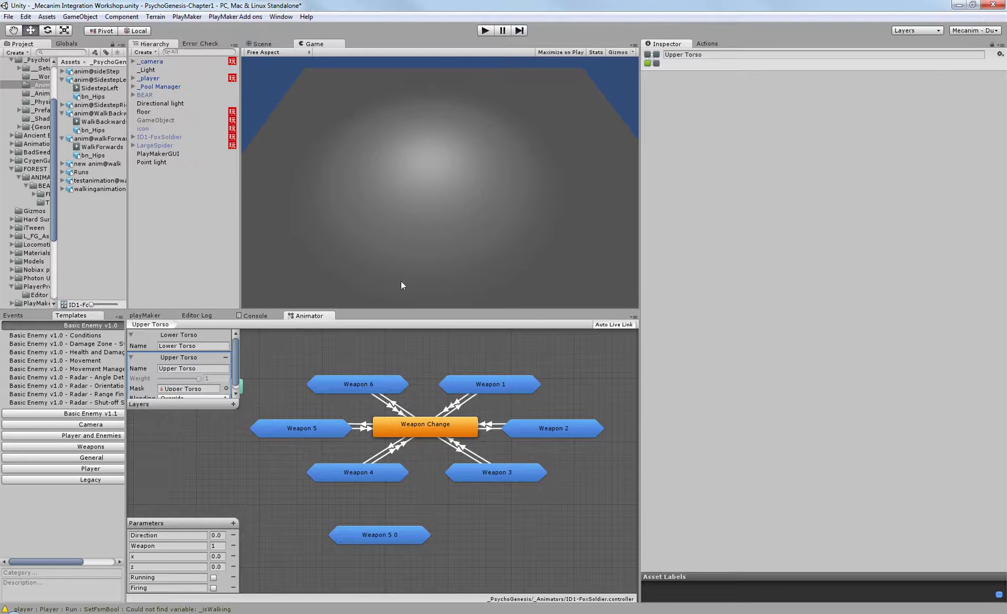
# Step: Inspect the transitions and weapon conditions between Weapon 5 and Weapon Change in both directions
pyautogui.click(391, 533)
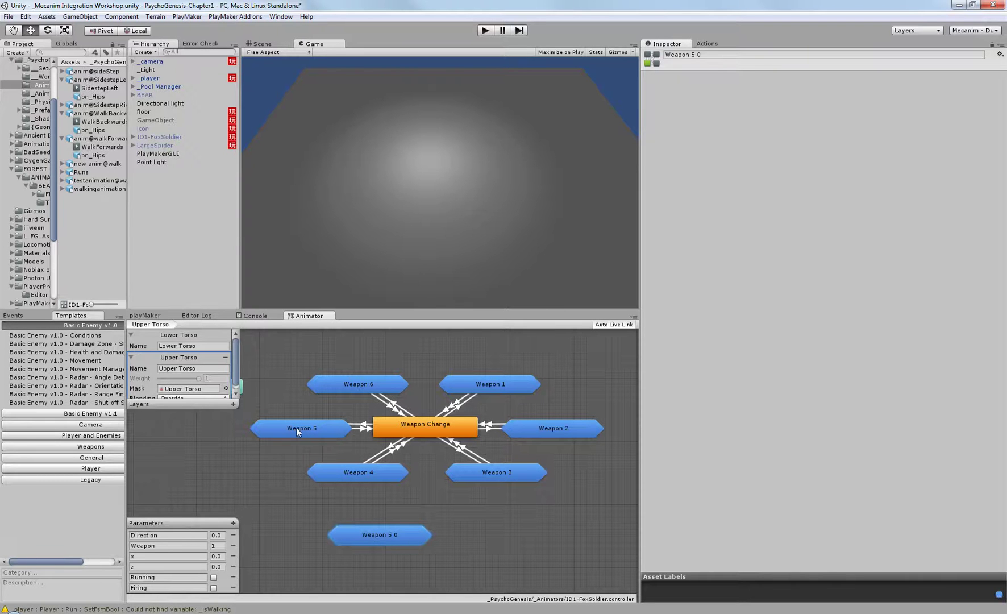
pyautogui.click(362, 429)
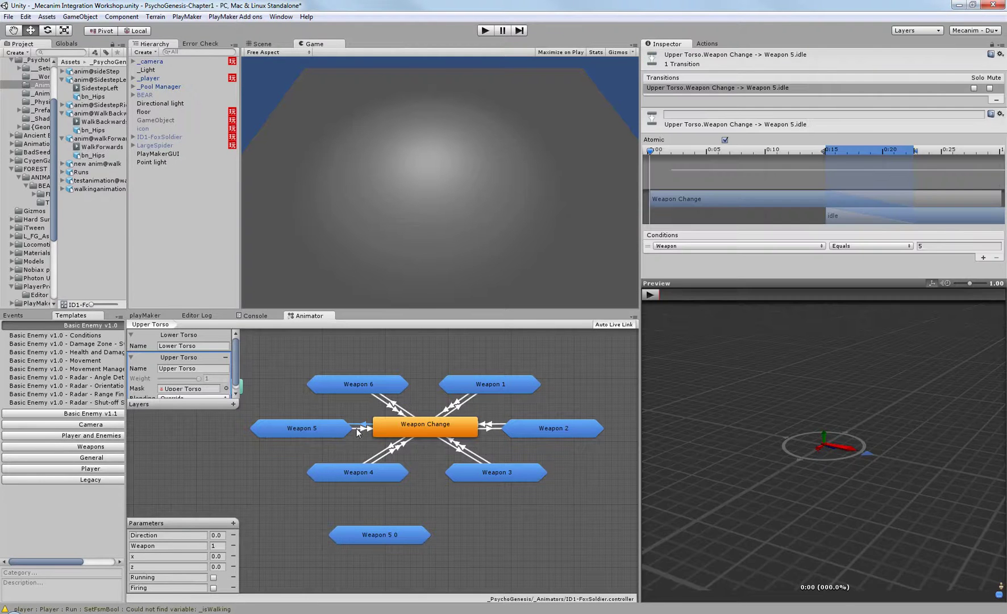
pyautogui.click(361, 426)
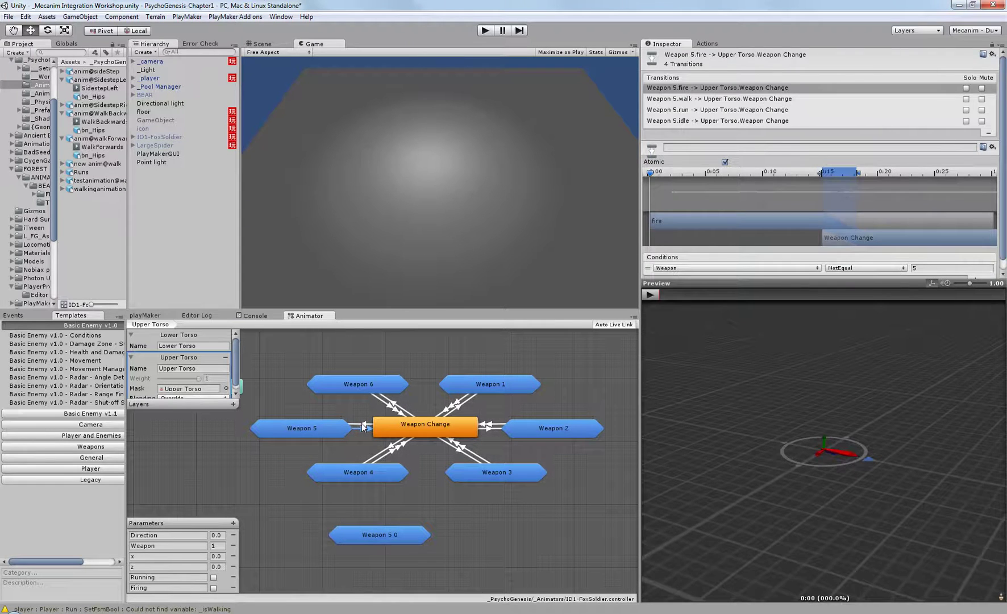
pyautogui.click(362, 427)
pyautogui.click(394, 535)
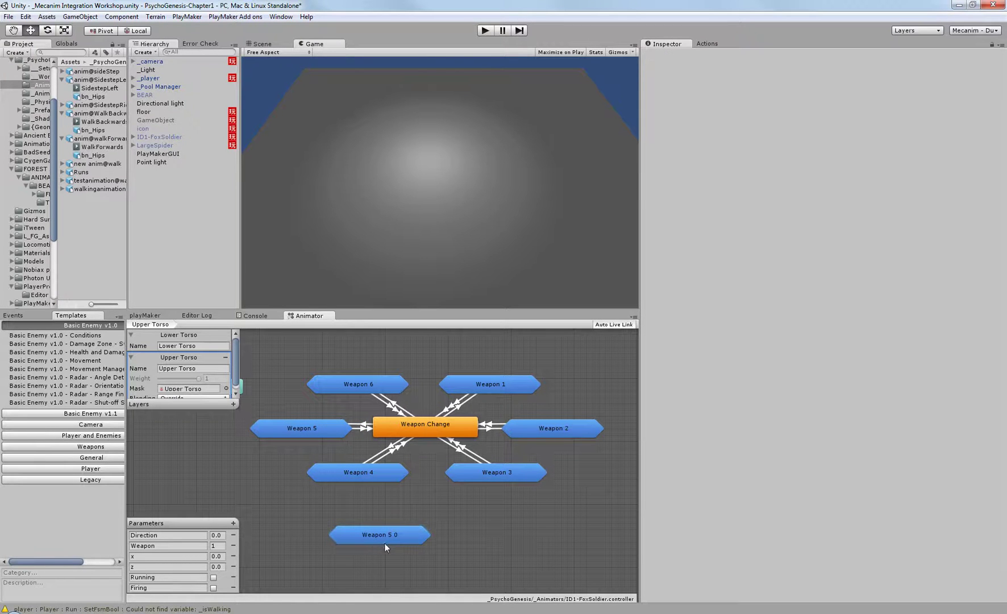
# Step: Check the states inside the Weapon 5 0 copy and delete the copy from the Upper Torso graph
pyautogui.doubleClick(384, 542)
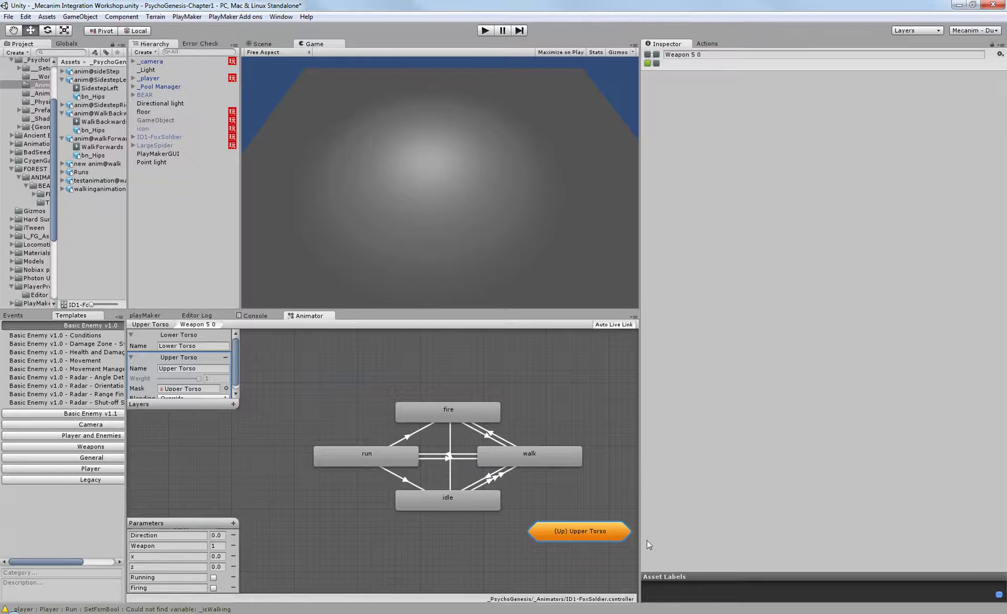
pyautogui.doubleClick(568, 532)
pyautogui.click(369, 535)
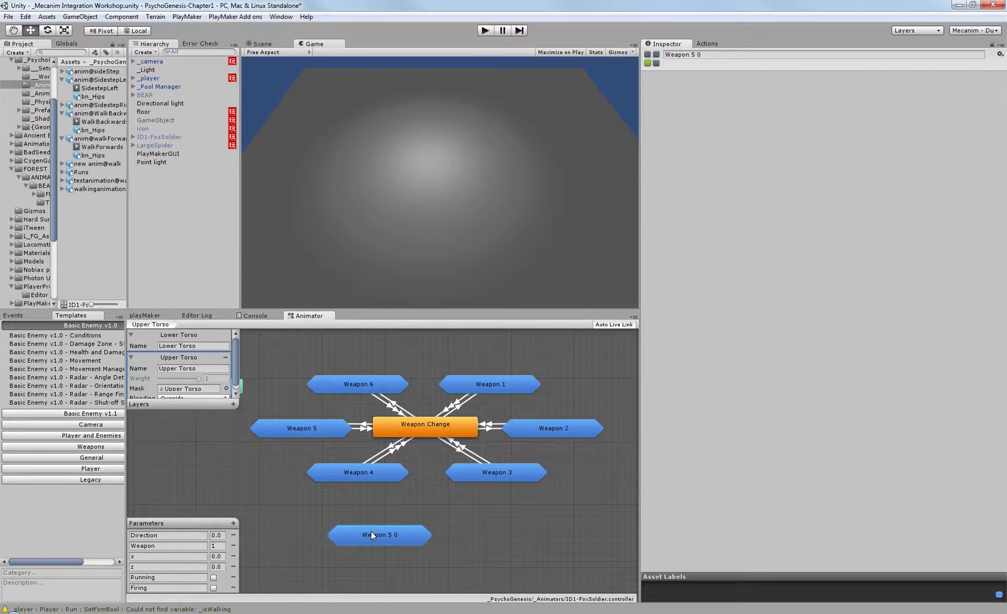
pyautogui.press('Delete')
pyautogui.click(499, 333)
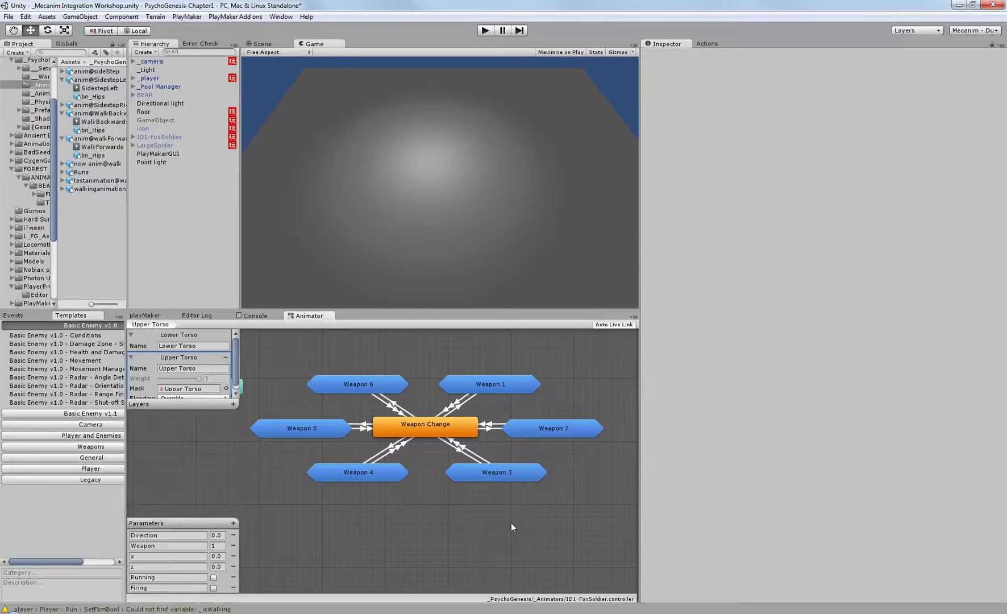
pyautogui.moveTo(419, 487); pyautogui.dragTo(426, 528, button='middle')
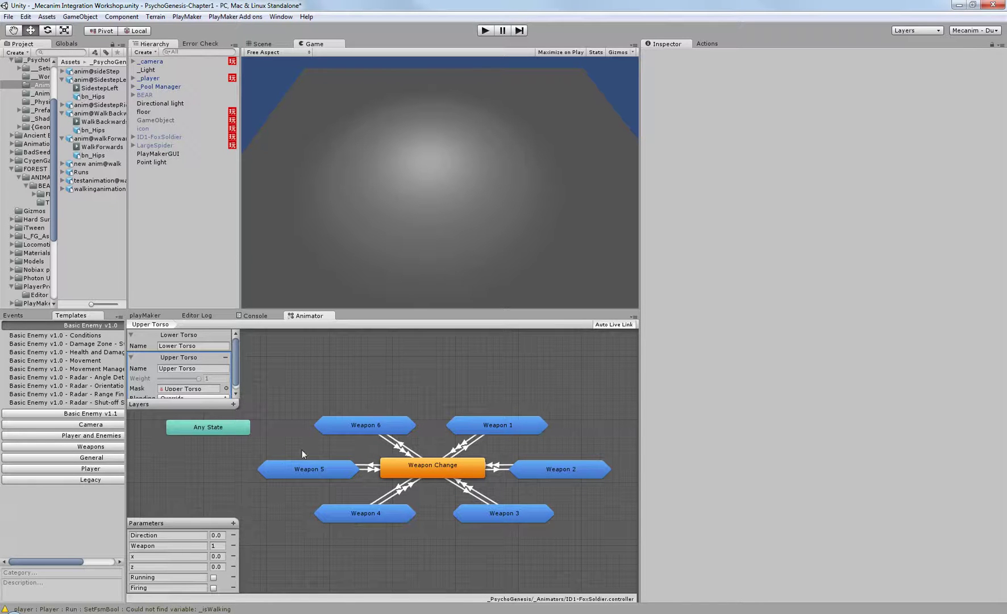
# Step: Open Weapon 5 and inspect its idle state and the transitions between idle and walk in both directions
pyautogui.doubleClick(304, 468)
pyautogui.moveTo(544, 460); pyautogui.dragTo(462, 462, button='middle')
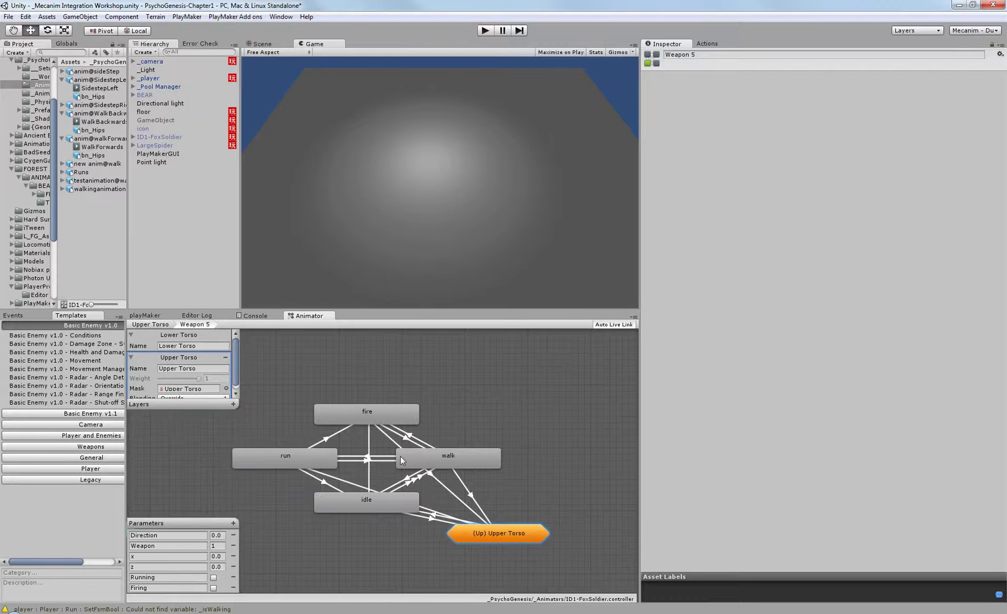
pyautogui.click(462, 462)
pyautogui.click(365, 505)
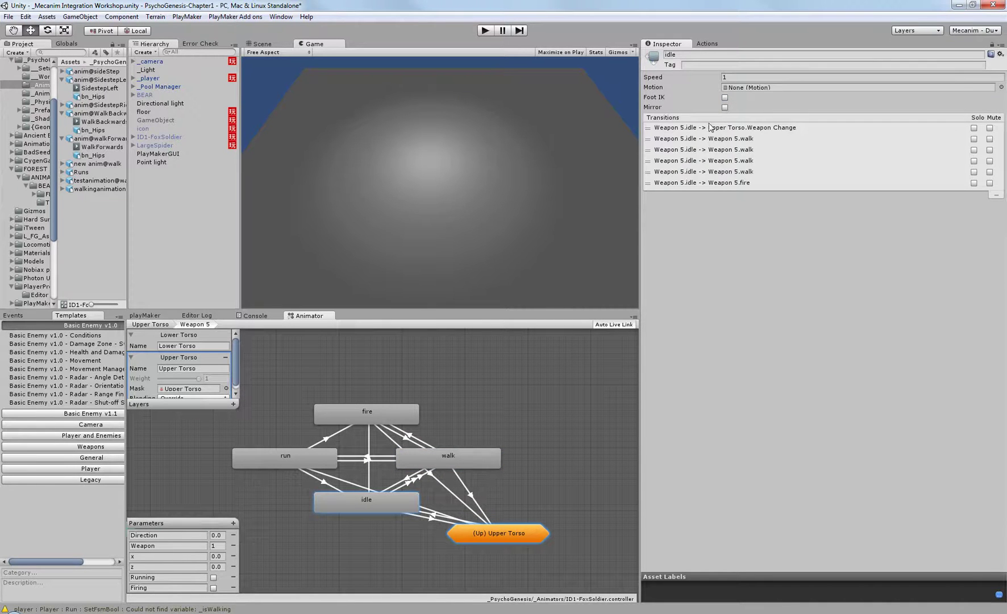
pyautogui.click(404, 487)
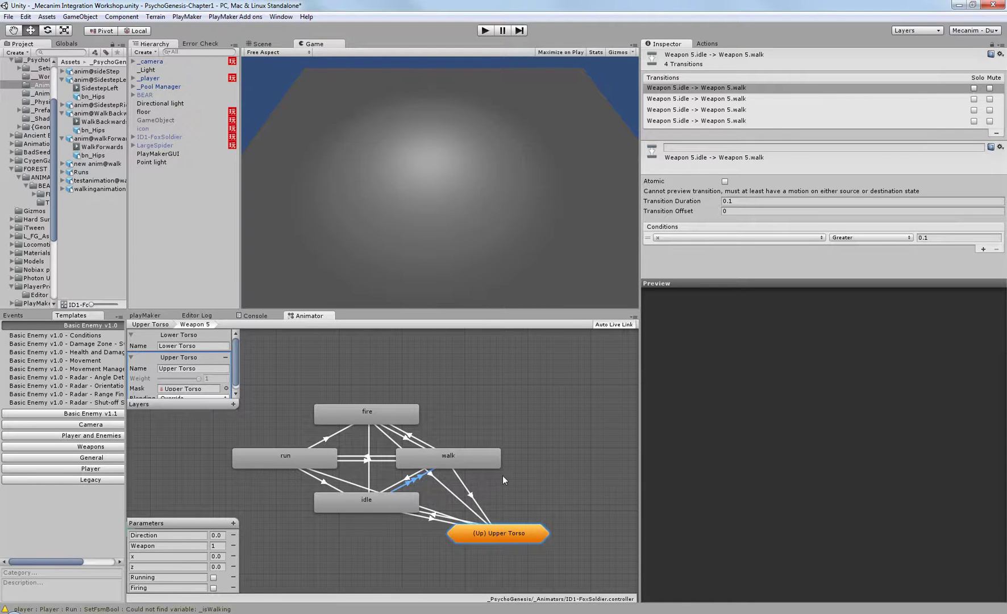
pyautogui.click(397, 486)
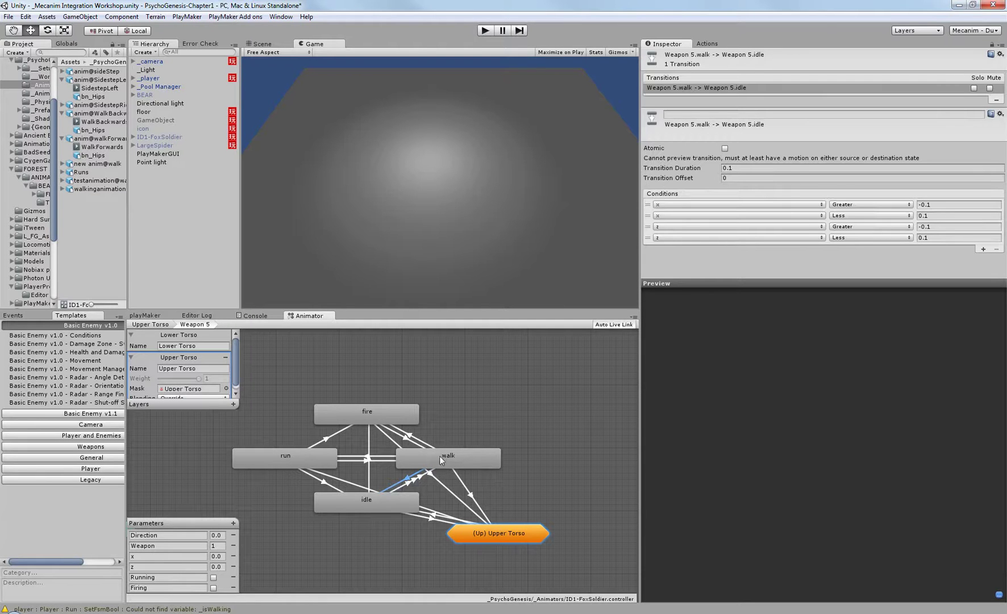
pyautogui.click(407, 484)
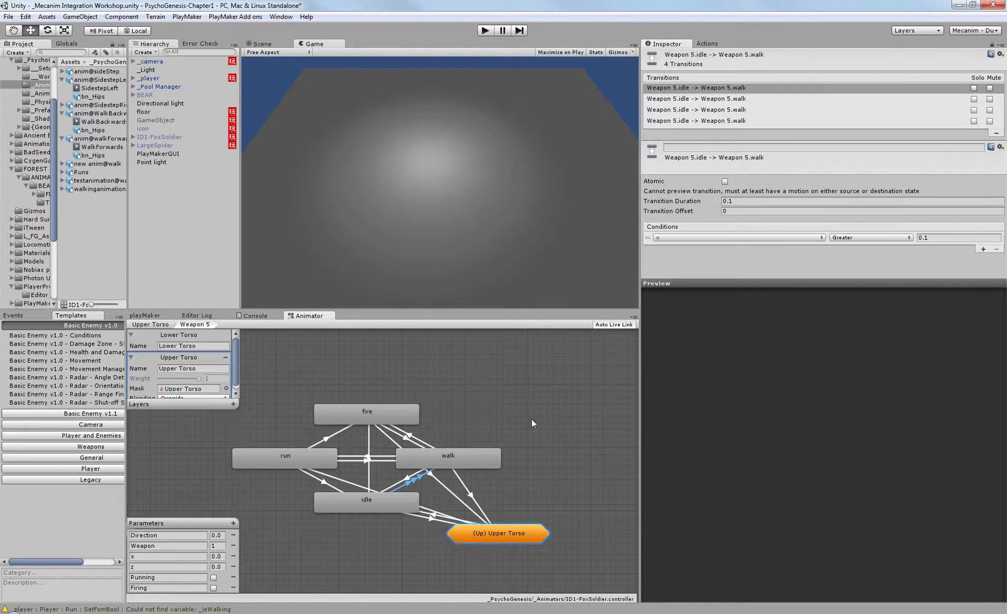
# Step: Examine the conditions of the second, third and fourth idle-to-walk transitions in Weapon 5
pyautogui.click(710, 99)
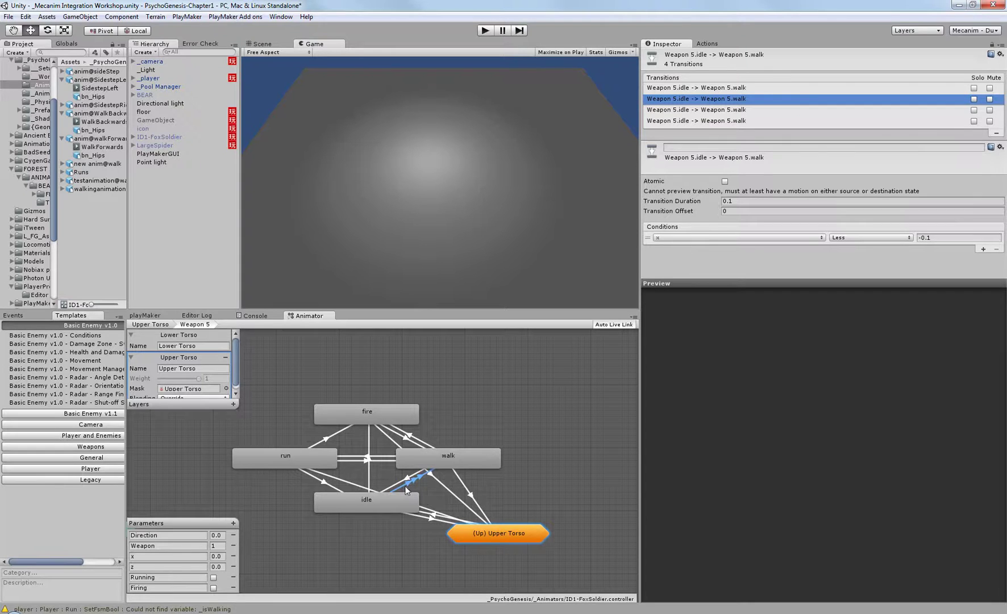
pyautogui.click(696, 111)
pyautogui.click(697, 121)
pyautogui.click(696, 110)
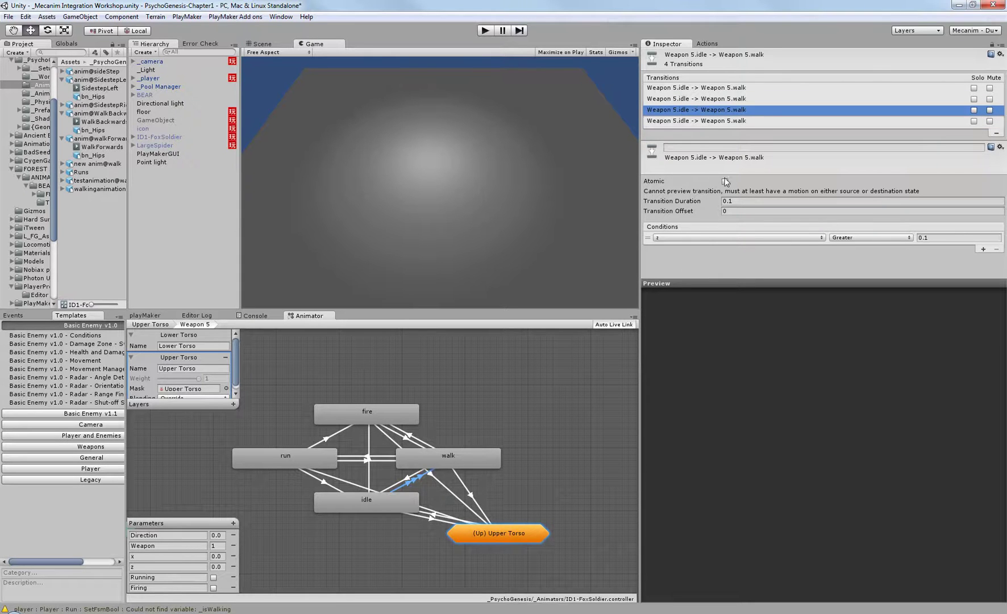
pyautogui.click(710, 122)
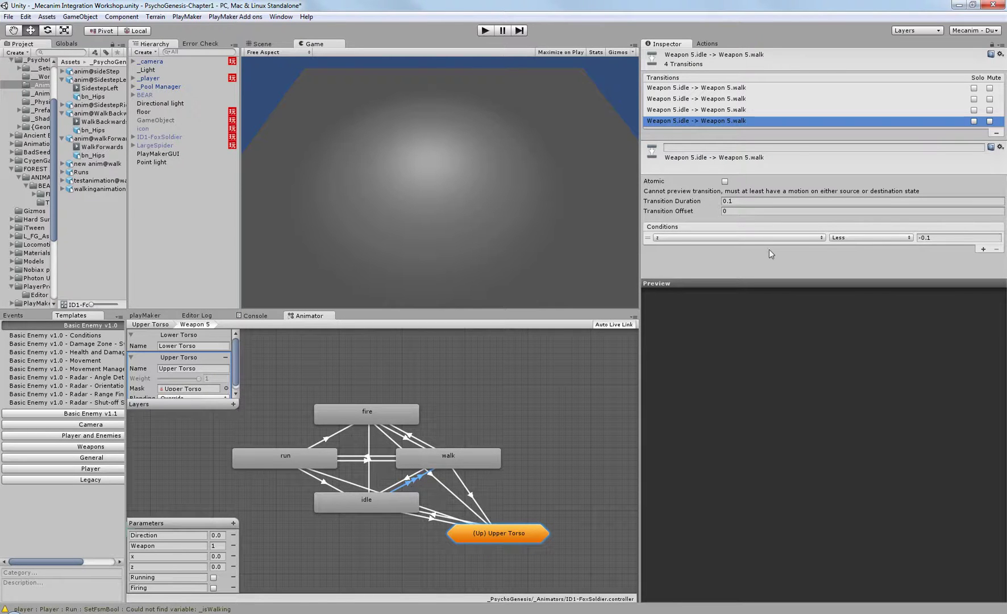
# Step: Inspect the condition on Weapon 5's transition from run to walk
pyautogui.click(306, 458)
pyautogui.click(359, 458)
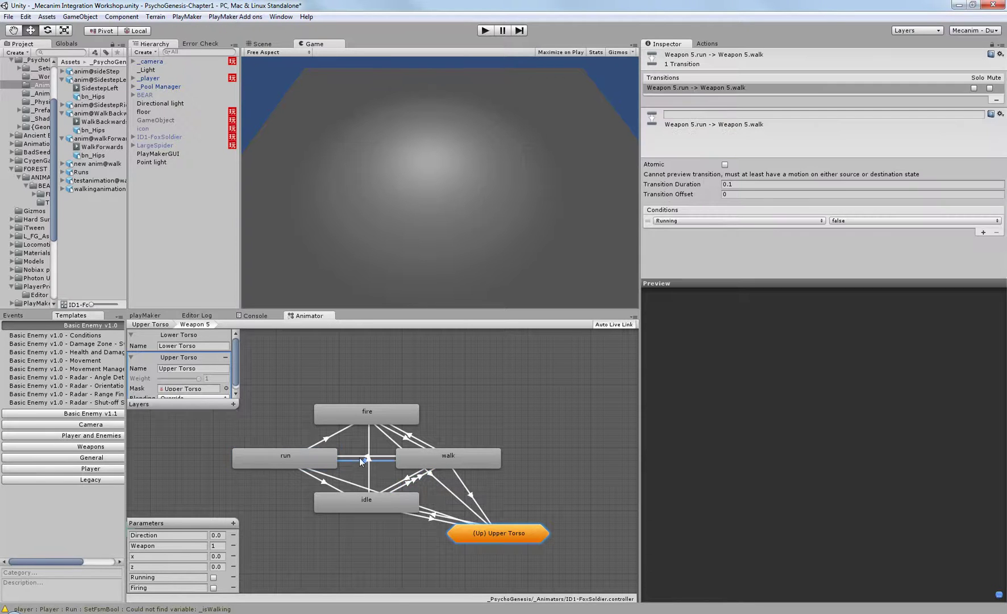
pyautogui.click(358, 461)
# Step: Open the Player FSM on the _player object and examine the actions of its Run state
pyautogui.click(149, 78)
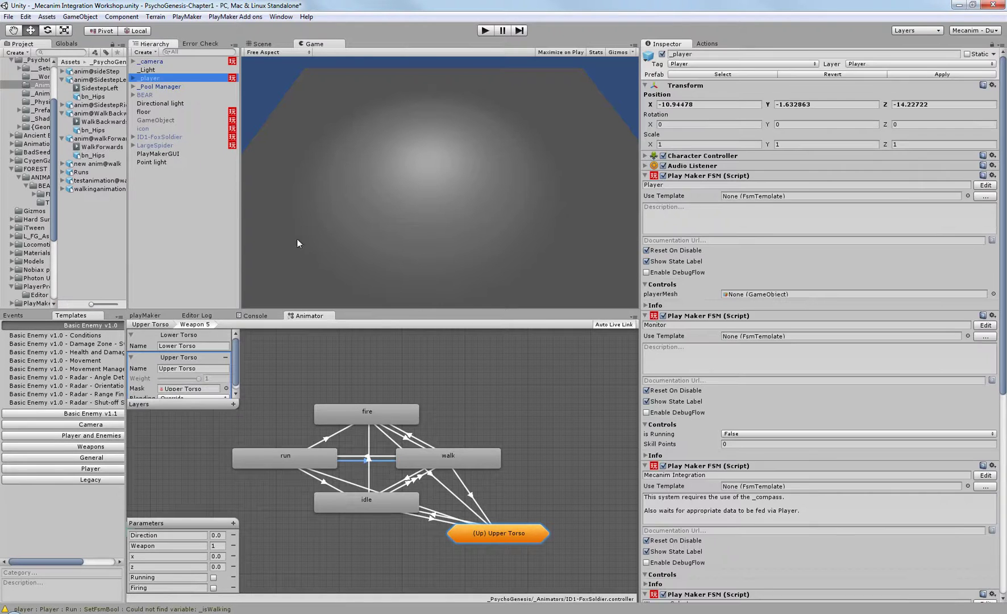
pyautogui.click(146, 95)
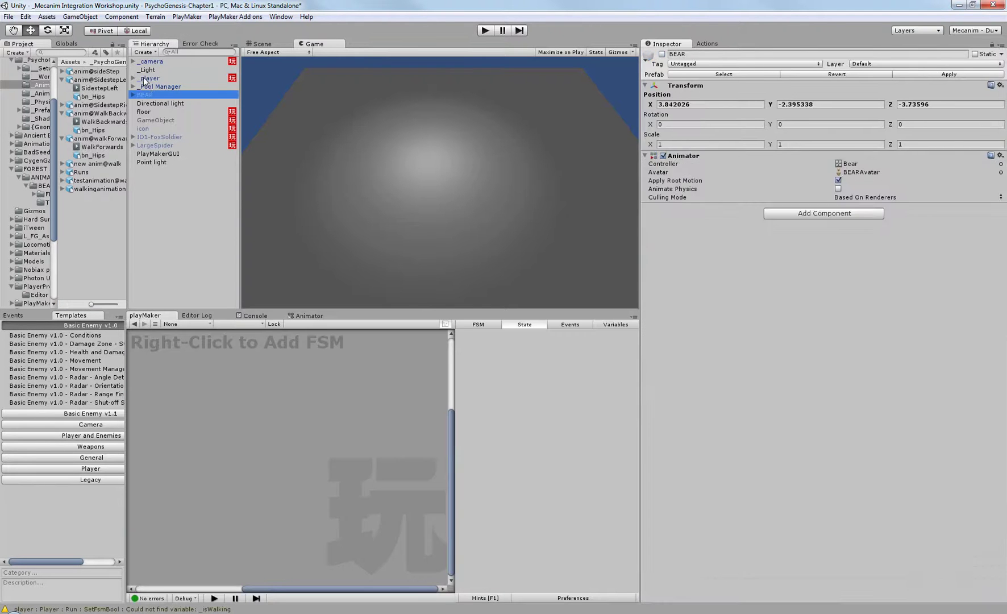
pyautogui.click(149, 78)
pyautogui.moveTo(304, 426); pyautogui.dragTo(258, 444, button='middle')
pyautogui.moveTo(379, 461); pyautogui.dragTo(235, 391, button='middle')
pyautogui.moveTo(406, 424); pyautogui.dragTo(217, 435, button='middle')
pyautogui.moveTo(374, 457); pyautogui.dragTo(342, 429, button='middle')
pyautogui.moveTo(378, 464); pyautogui.dragTo(331, 469, button='middle')
pyautogui.moveTo(250, 369); pyautogui.dragTo(349, 489, button='middle')
pyautogui.moveTo(363, 394); pyautogui.dragTo(332, 491, button='middle')
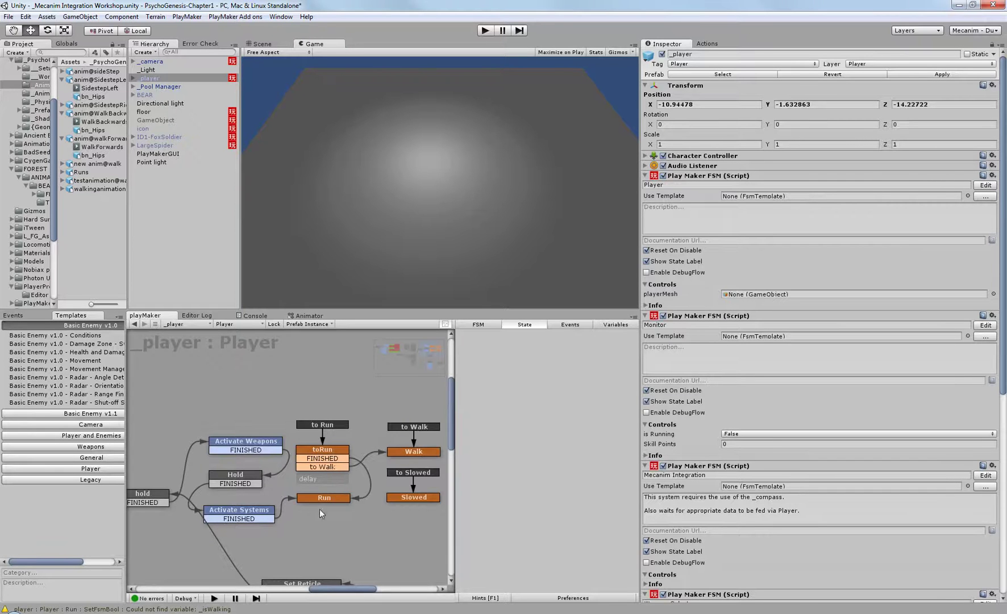
pyautogui.click(313, 497)
pyautogui.scroll(-3, 511, 410)
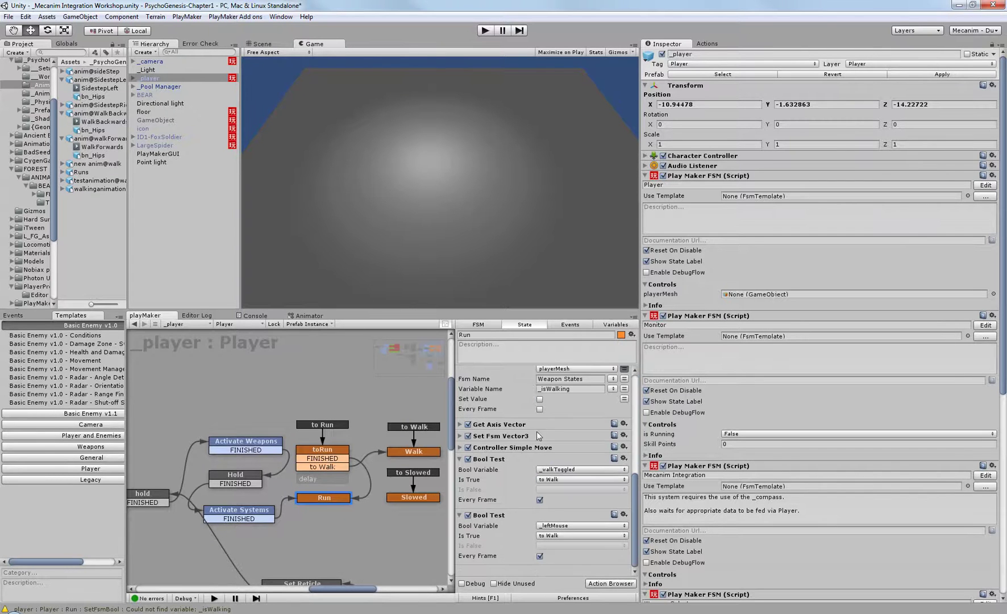
# Step: Add a new state below Slowed in the Player FSM and give it a Set Animator Int action
pyautogui.click(708, 44)
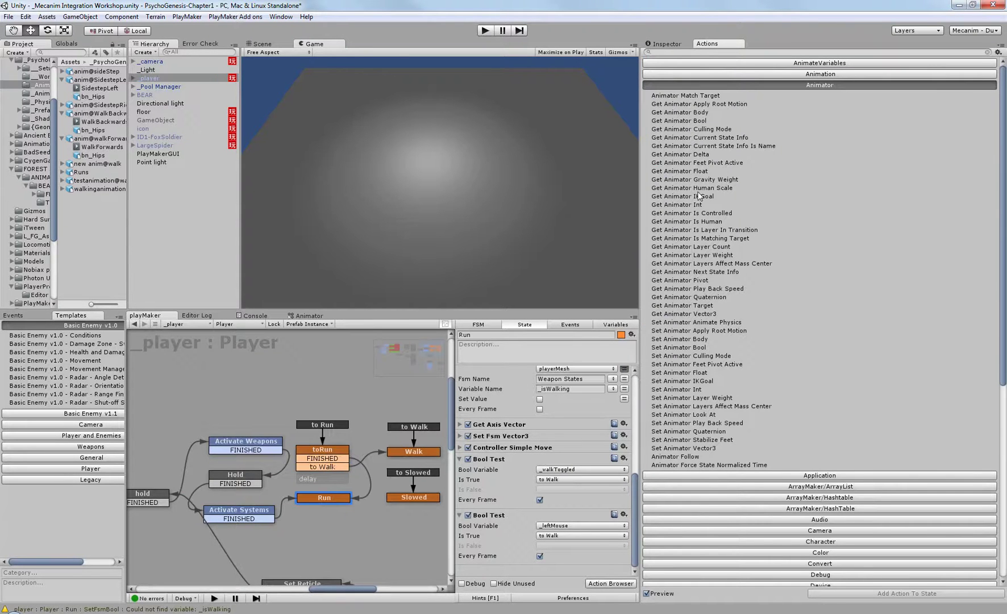
pyautogui.click(689, 390)
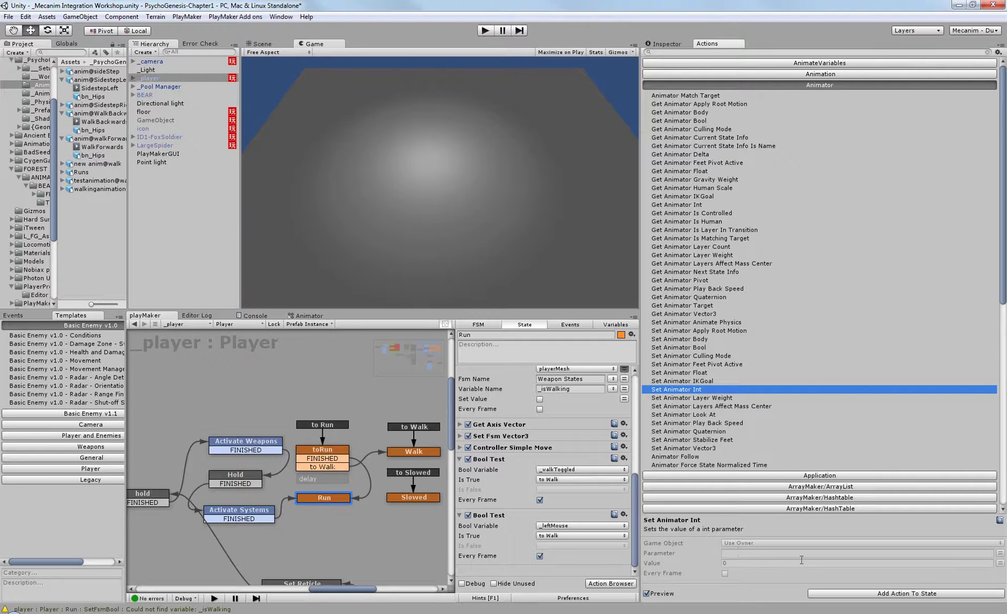
pyautogui.moveTo(356, 519); pyautogui.dragTo(359, 401, button='middle')
pyautogui.rightClick(359, 400)
pyautogui.click(398, 406)
pyautogui.doubleClick(675, 390)
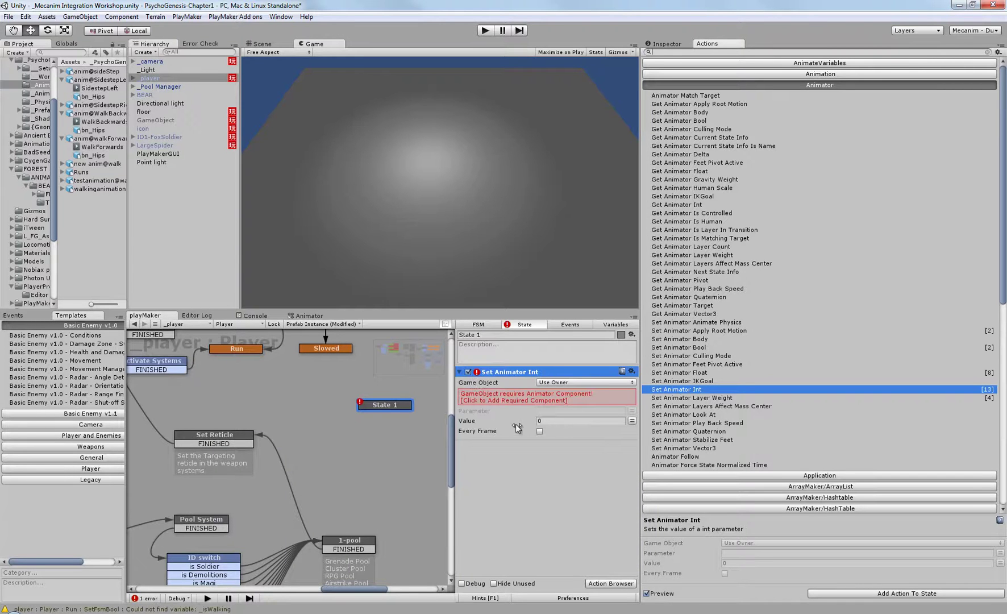
# Step: Create a String variable named sdasdasda in the Player FSM and set its value to asdasdasda
pyautogui.click(617, 325)
pyautogui.scroll(-3, 563, 441)
pyautogui.click(560, 568)
pyautogui.click(597, 560)
pyautogui.write('randomInt')
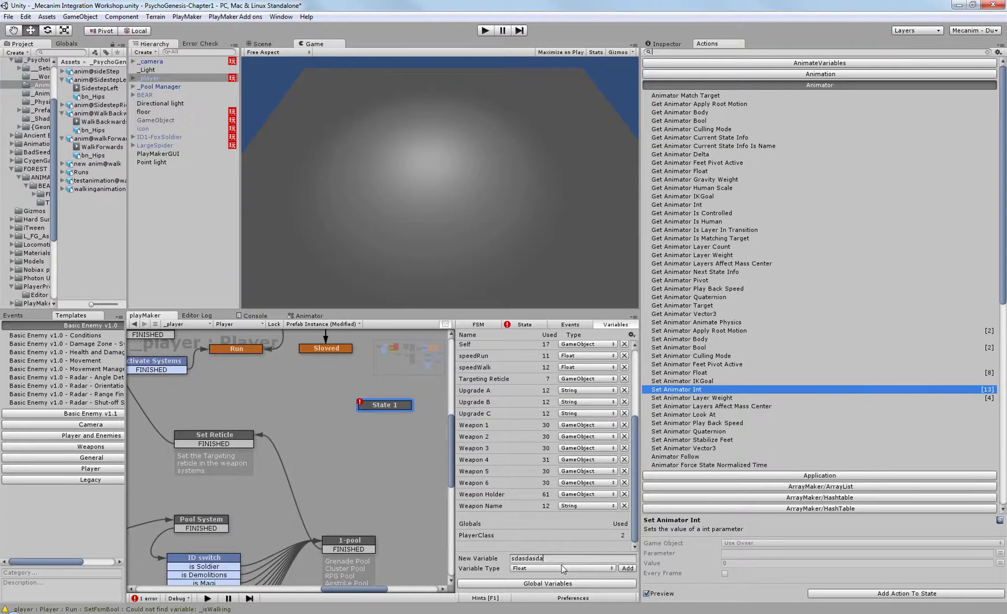
pyautogui.click(562, 567)
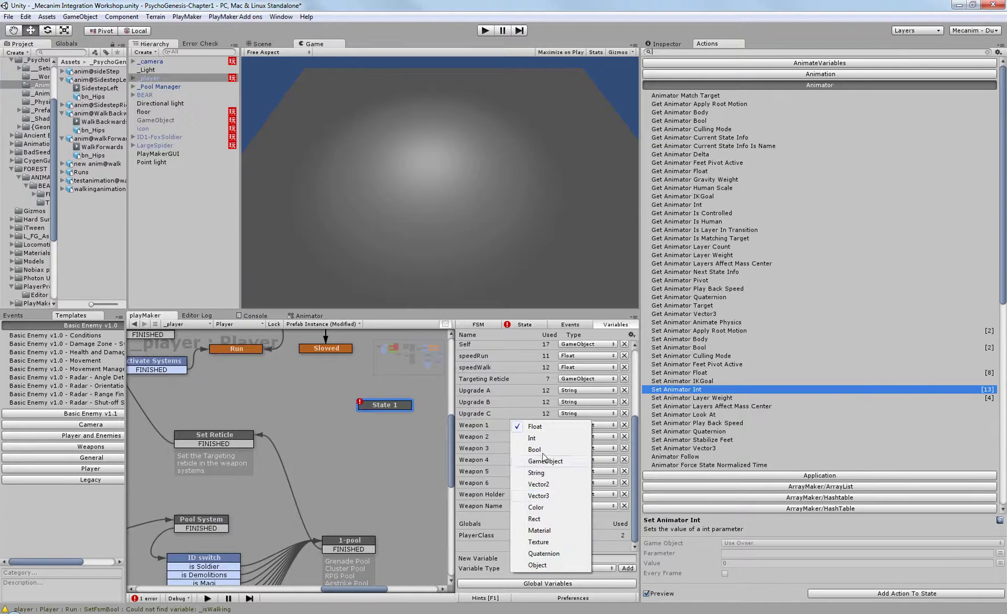
pyautogui.click(536, 472)
pyautogui.click(628, 568)
pyautogui.click(539, 538)
pyautogui.write('asdasdasda')
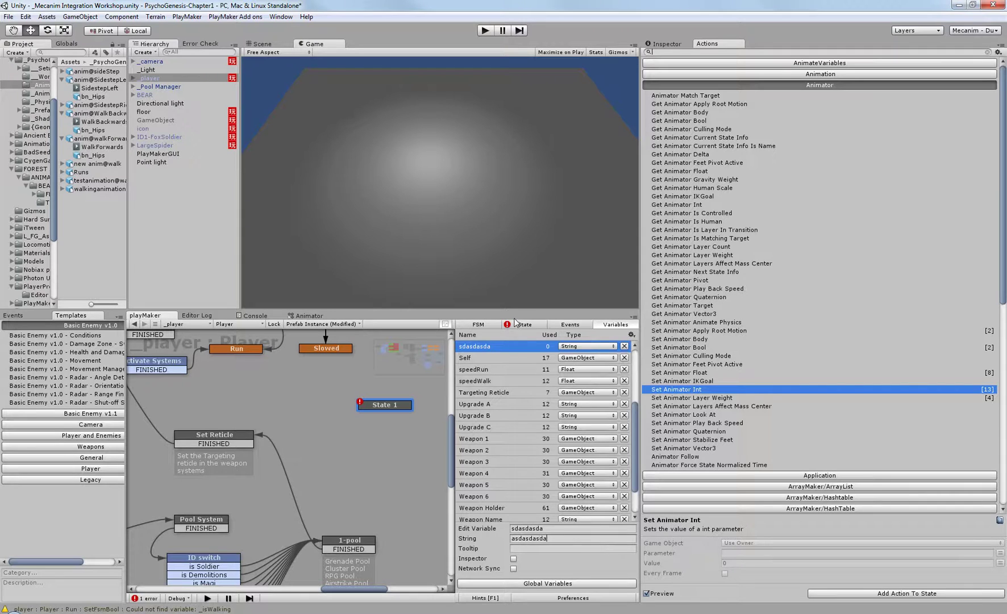
# Step: Try Set Animator Int with sdasdasda as its parameter and Every Frame enabled, adding the required Animator component, and return the parameter to direct text entry
pyautogui.click(521, 325)
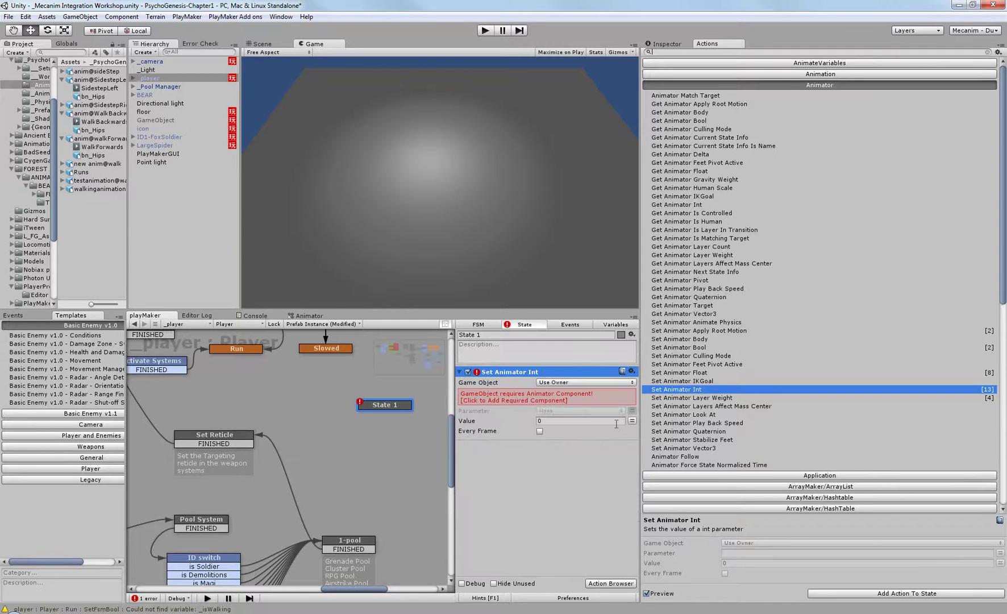
pyautogui.click(599, 413)
pyautogui.click(572, 479)
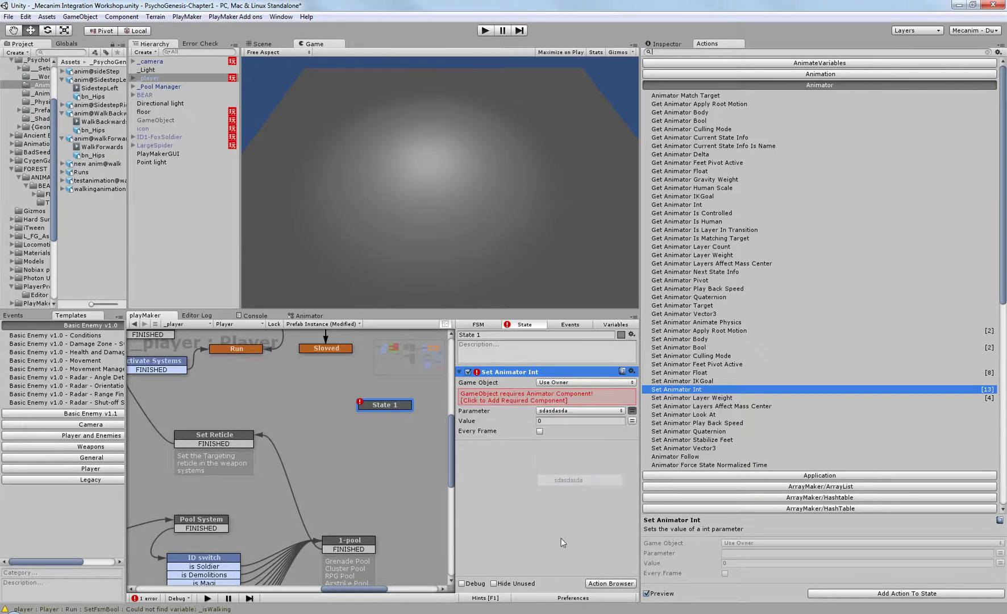
pyautogui.click(540, 431)
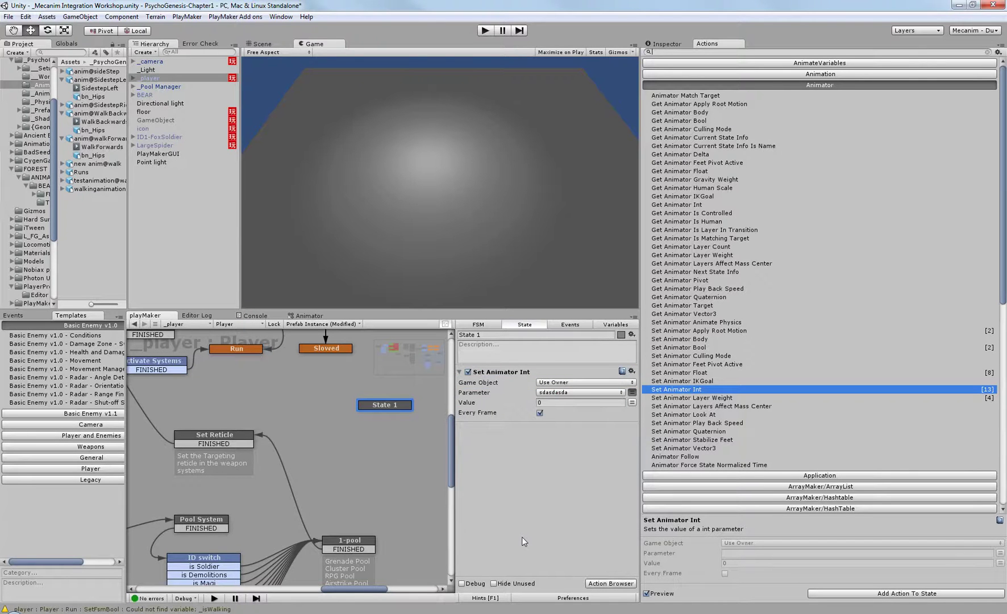
pyautogui.click(632, 392)
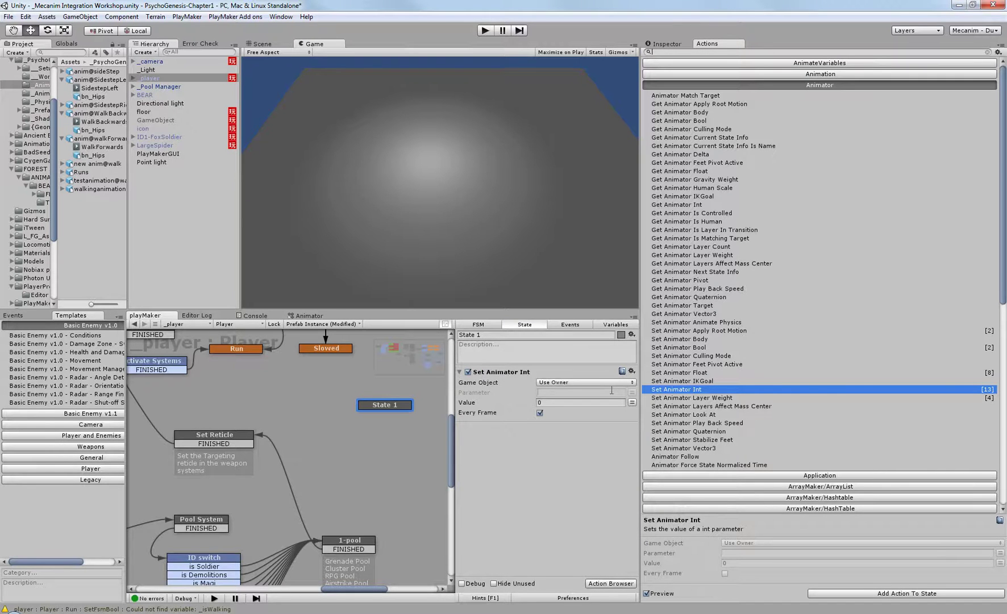
# Step: Check the parameter names in the Animator and delete State 1 from the Player FSM
pyautogui.click(307, 316)
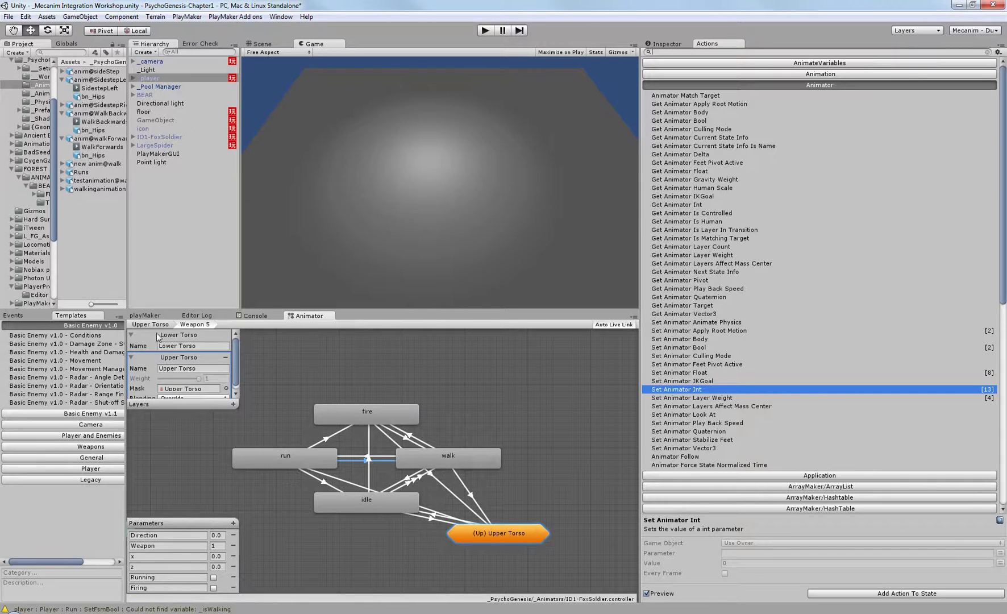
pyautogui.click(146, 315)
pyautogui.rightClick(380, 403)
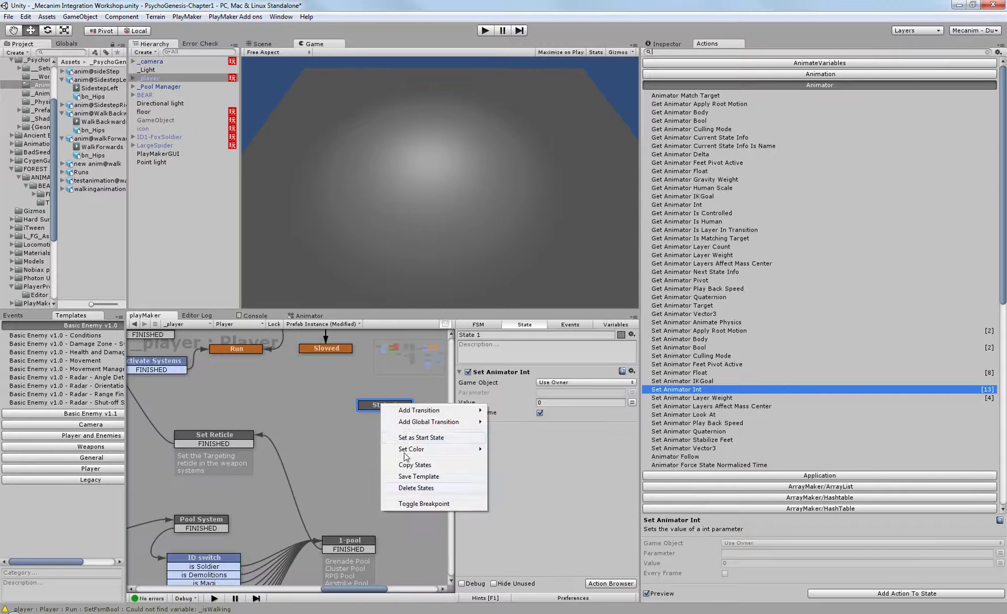
pyautogui.click(421, 494)
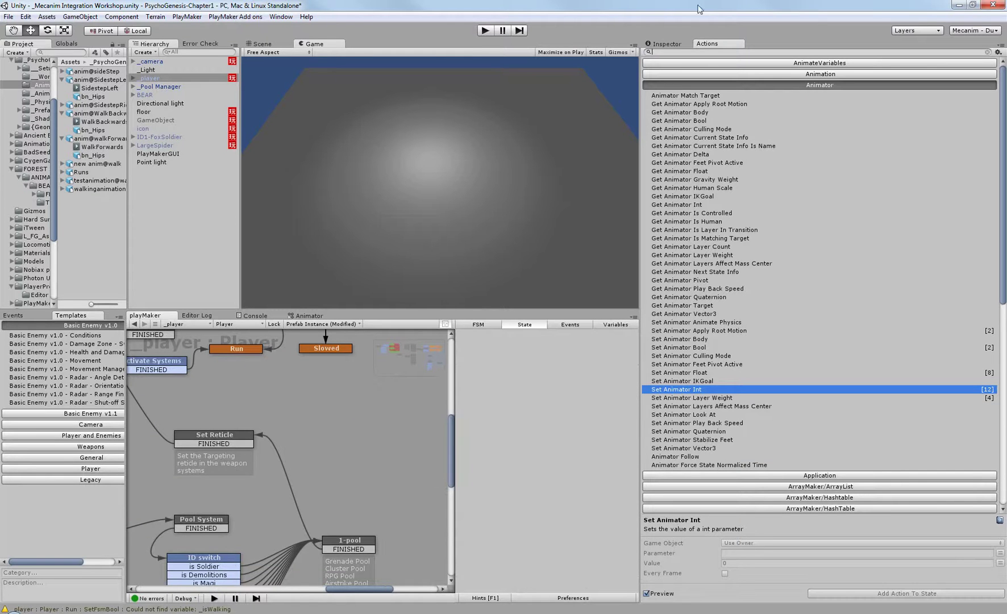
# Step: Remove the Animator component from the _player object and go back to Weapon 5's Animator graph
pyautogui.click(664, 44)
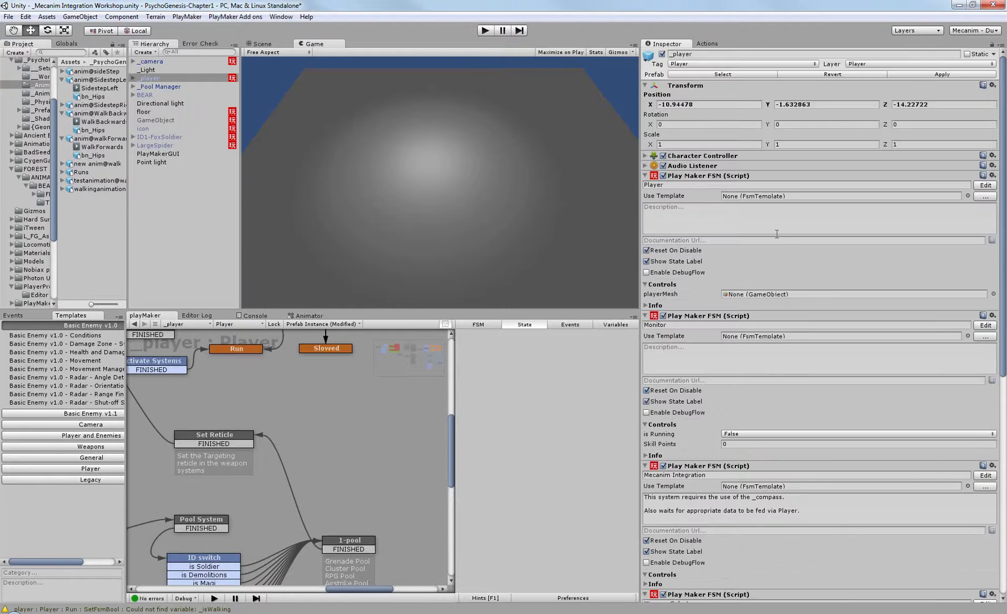
pyautogui.scroll(-10, 788, 218)
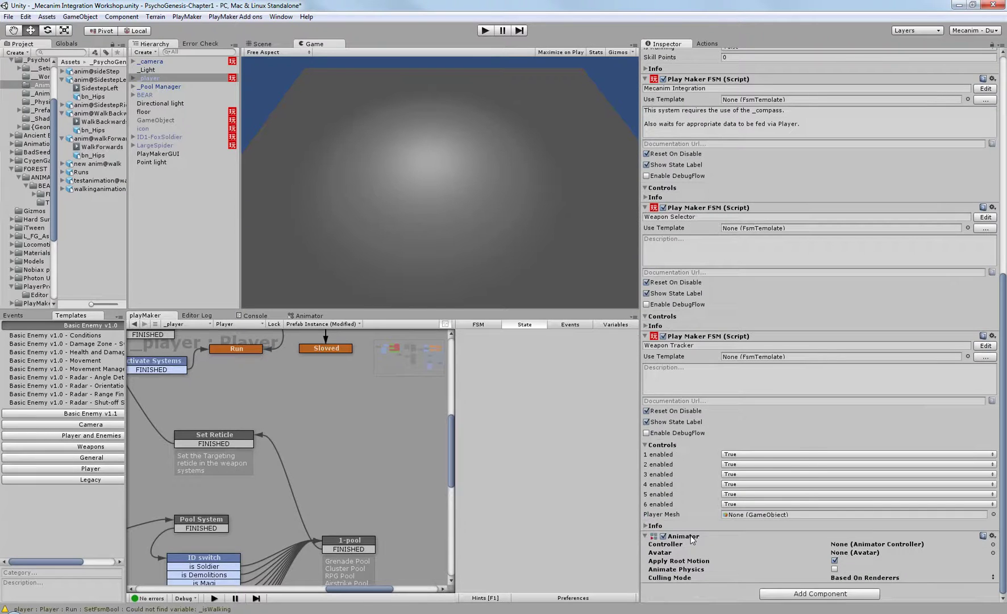
pyautogui.rightClick(693, 537)
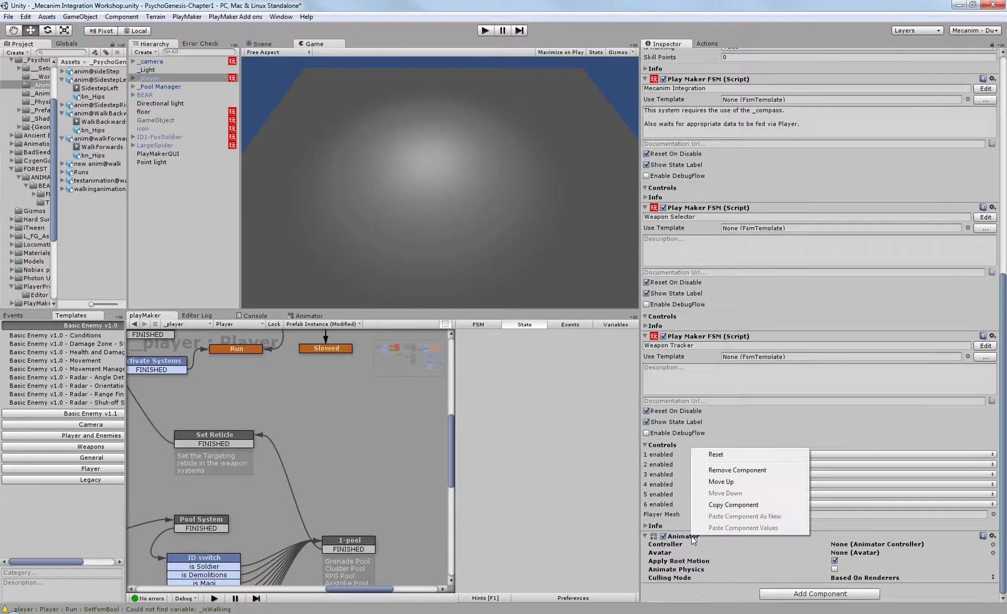
pyautogui.click(724, 473)
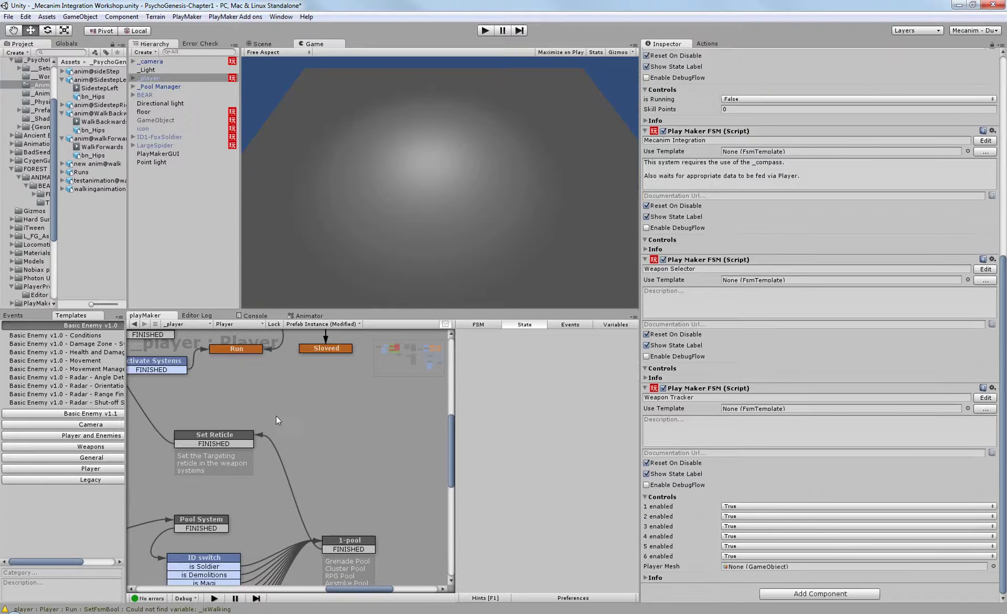
pyautogui.click(311, 316)
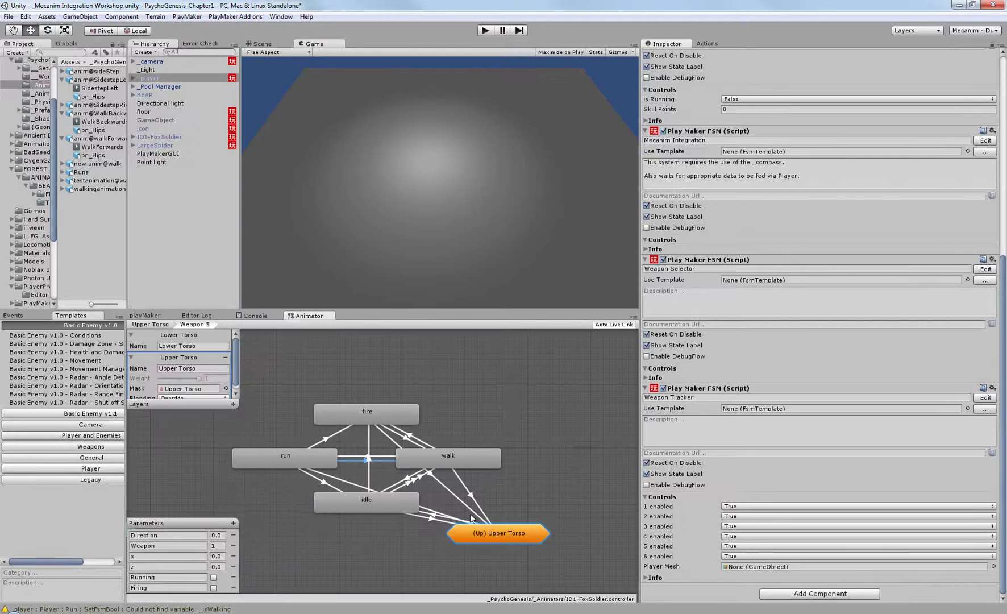
# Step: Return from Weapon 5's graph to the Upper Torso layer's overview of the weapon sub-state machines
pyautogui.moveTo(498, 533); pyautogui.dragTo(413, 493, button='middle')
pyautogui.moveTo(403, 453); pyautogui.dragTo(458, 469, button='middle')
pyautogui.doubleClick(469, 505)
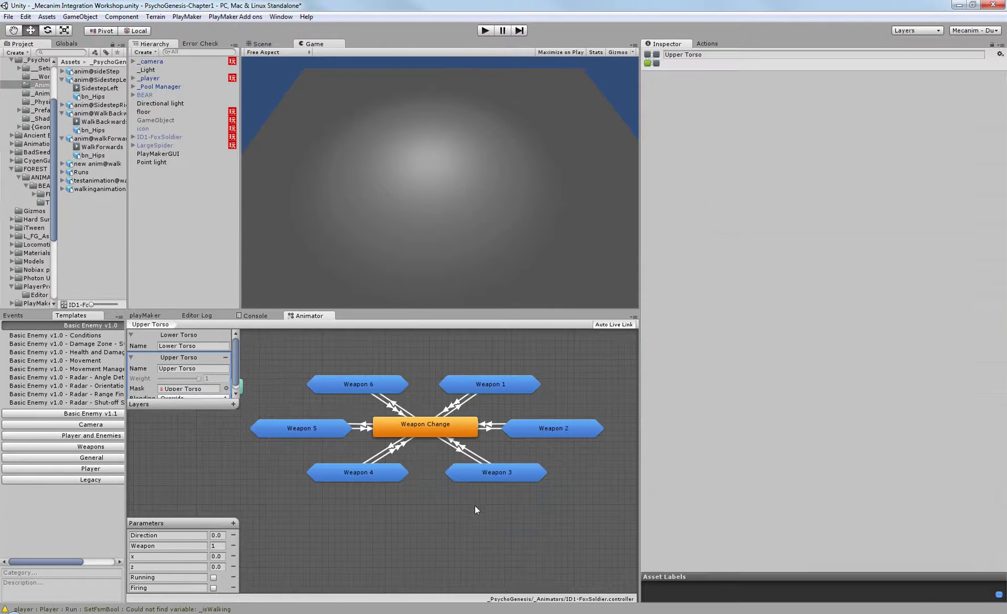
pyautogui.moveTo(317, 415); pyautogui.dragTo(339, 478, button='middle')
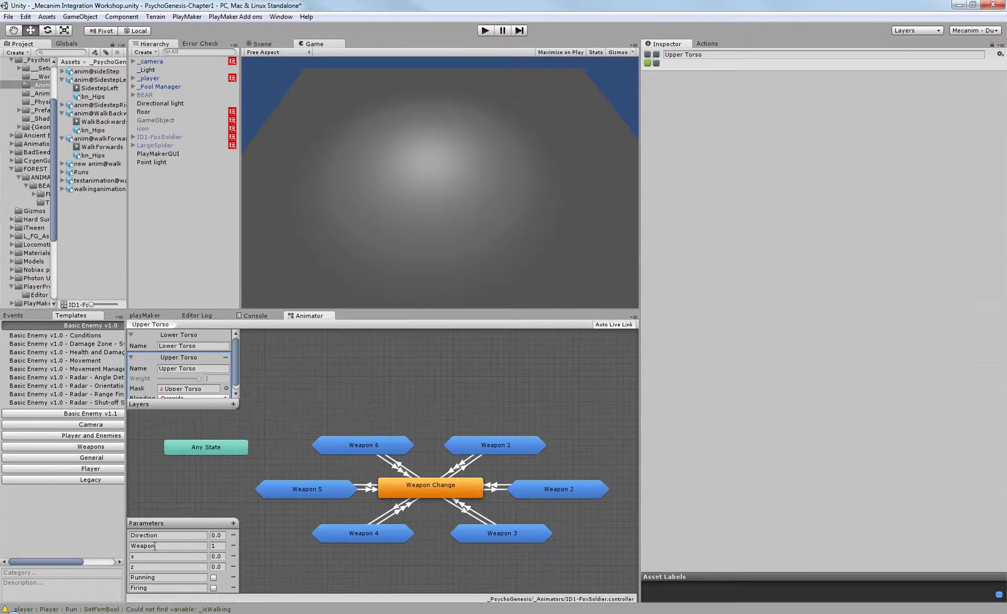
# Step: Inspect the Weapon Tracker FSM component and its weapon enabled controls on the _player object
pyautogui.click(149, 79)
pyautogui.scroll(-10, 930, 348)
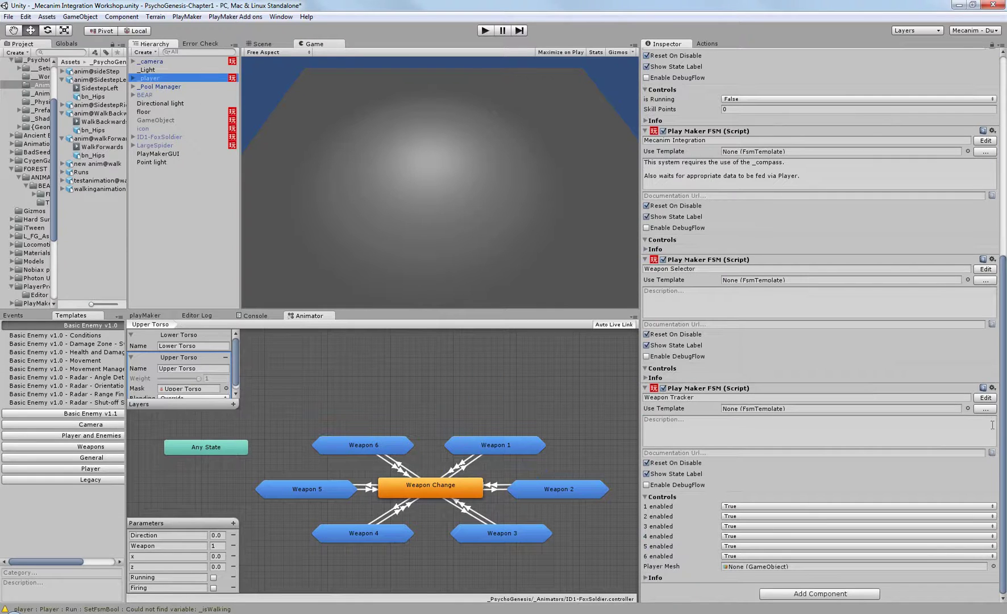
pyautogui.click(985, 408)
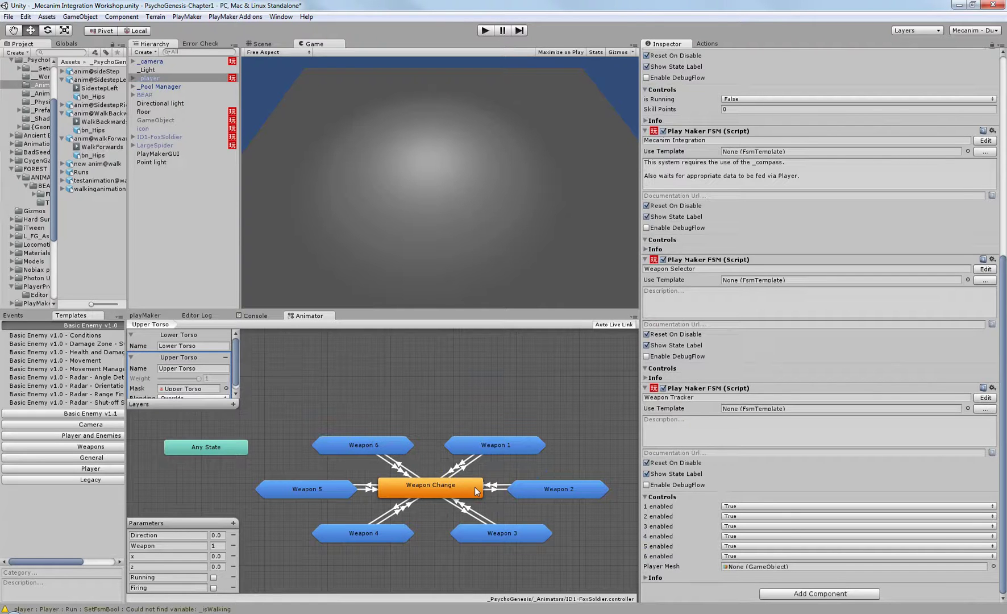
# Step: Go through the Weapon 1 to Weapon 6 sub-state machines surrounding the Weapon Change state
pyautogui.click(499, 444)
pyautogui.click(575, 485)
pyautogui.click(479, 535)
pyautogui.click(348, 529)
pyautogui.click(316, 495)
pyautogui.click(345, 446)
# Step: Check the conditions of the transitions between Weapon 6 and Weapon Change in both directions, ending on the Weapon Change state
pyautogui.click(392, 467)
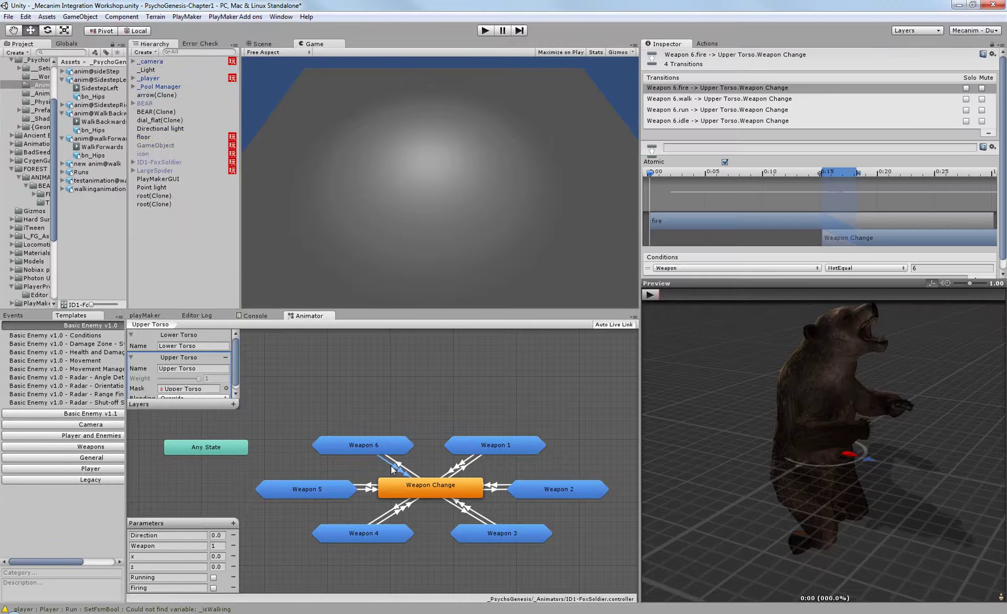
pyautogui.scroll(-2, 891, 201)
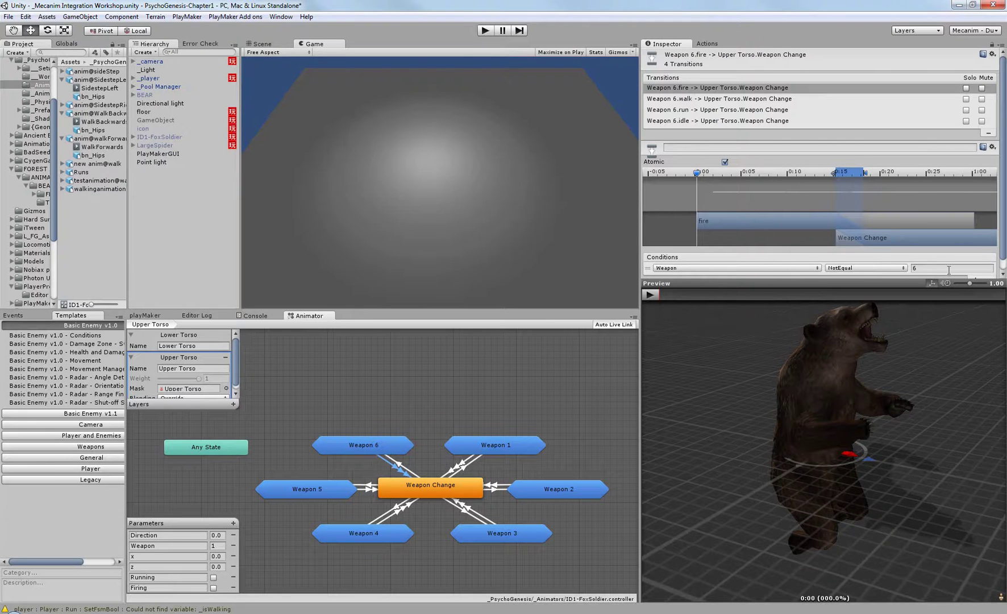
pyautogui.click(400, 465)
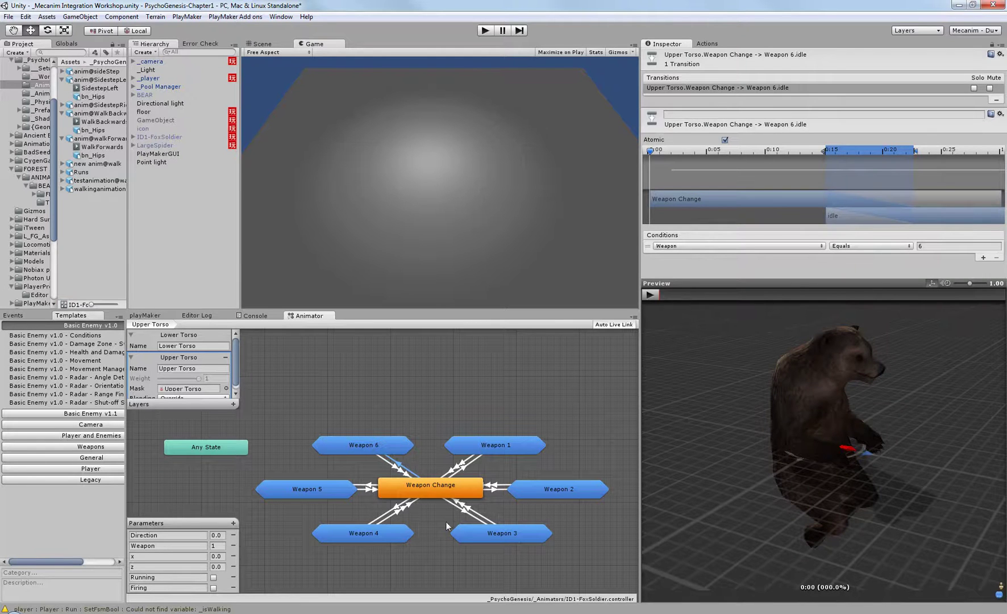
pyautogui.click(445, 483)
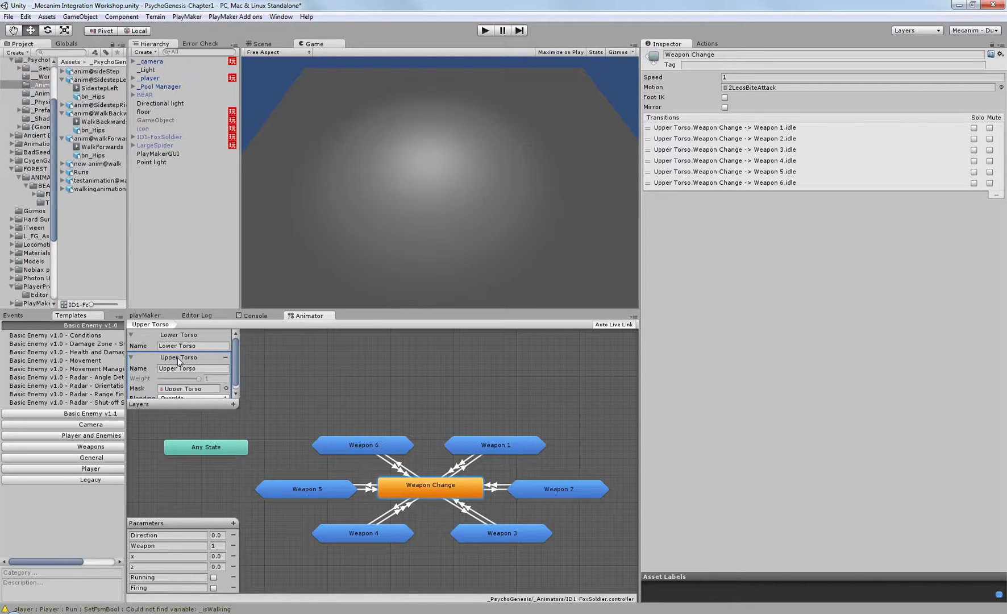
# Step: Examine the Run, Walk and Idle states in the Animator's Lower Torso layer
pyautogui.moveTo(234, 354); pyautogui.dragTo(236, 342)
pyautogui.click(183, 334)
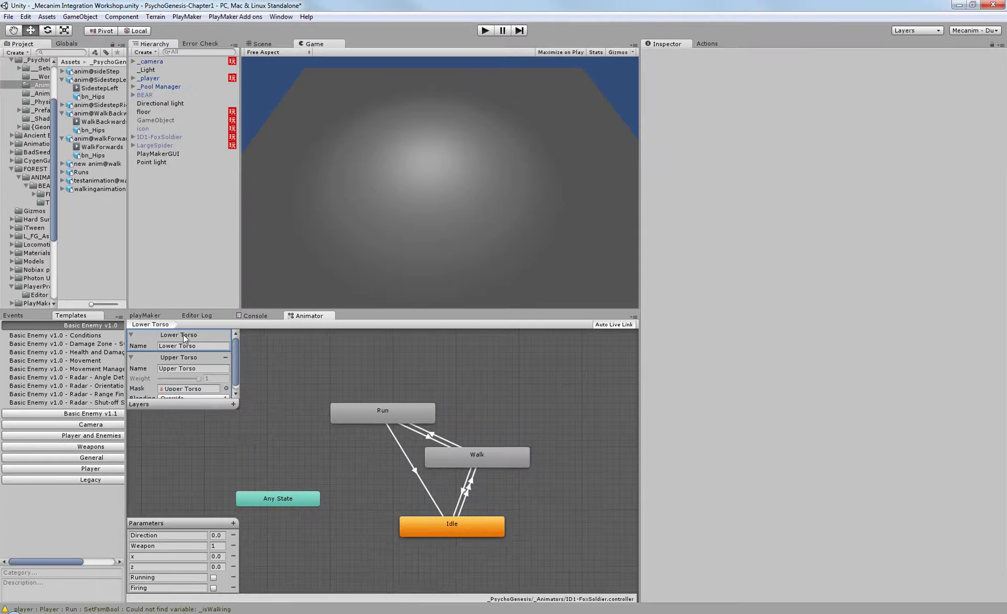
pyautogui.click(488, 455)
pyautogui.click(376, 413)
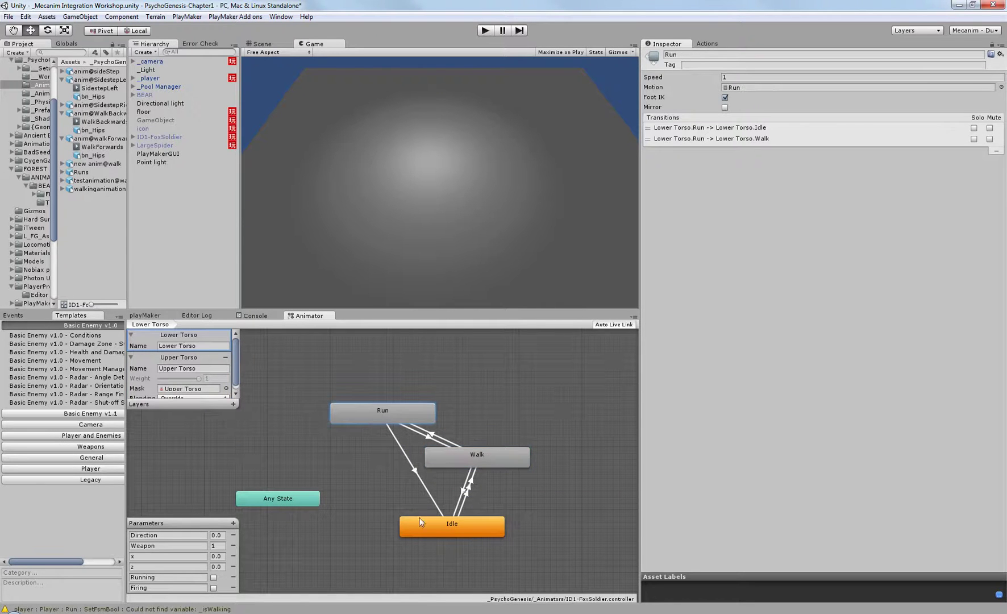
pyautogui.click(445, 524)
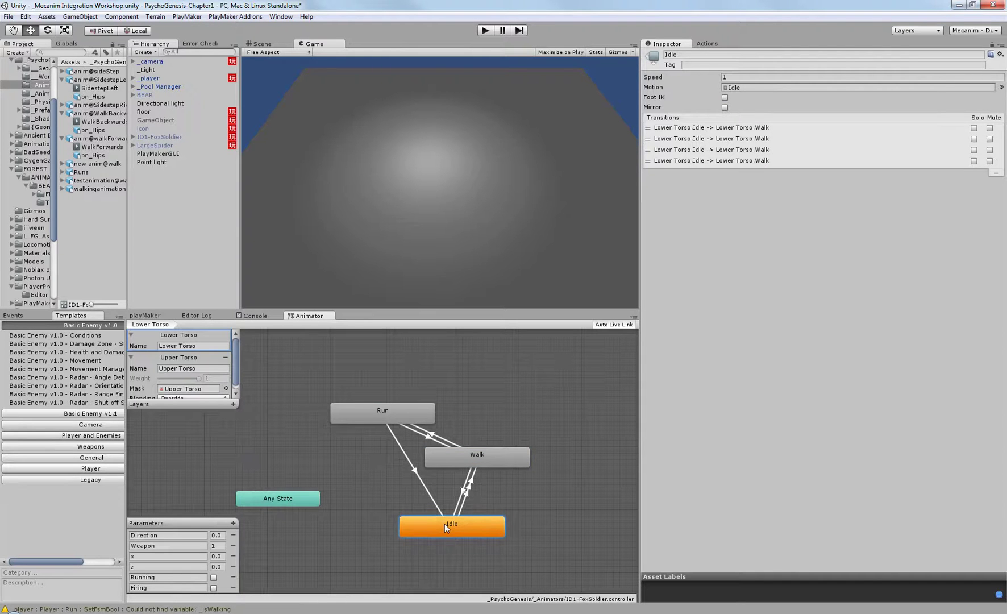
pyautogui.click(497, 450)
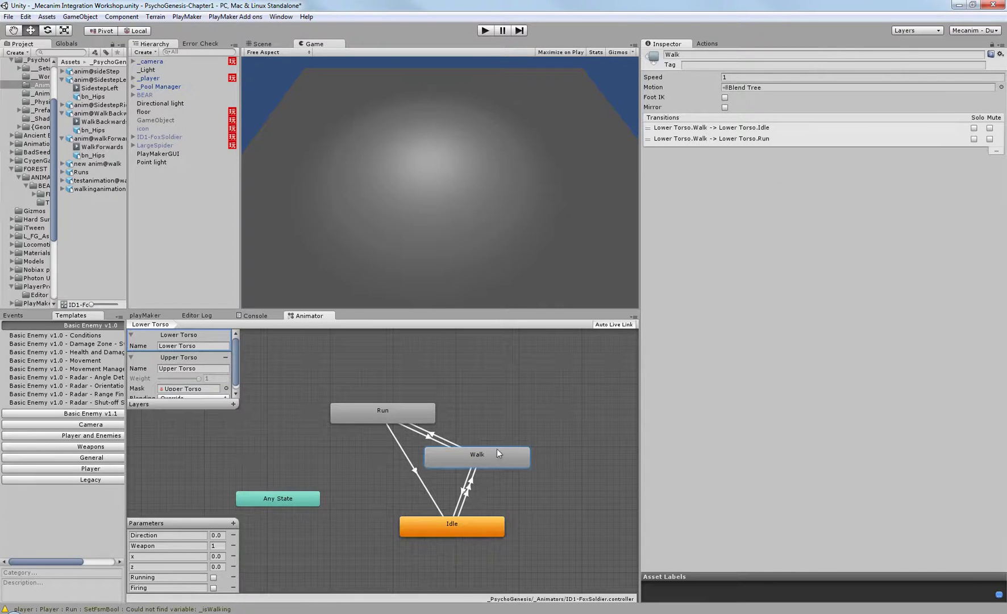
# Step: Go back to the Upper Torso layer and locate the Weapon Change state's motion clip in the project assets
pyautogui.click(189, 358)
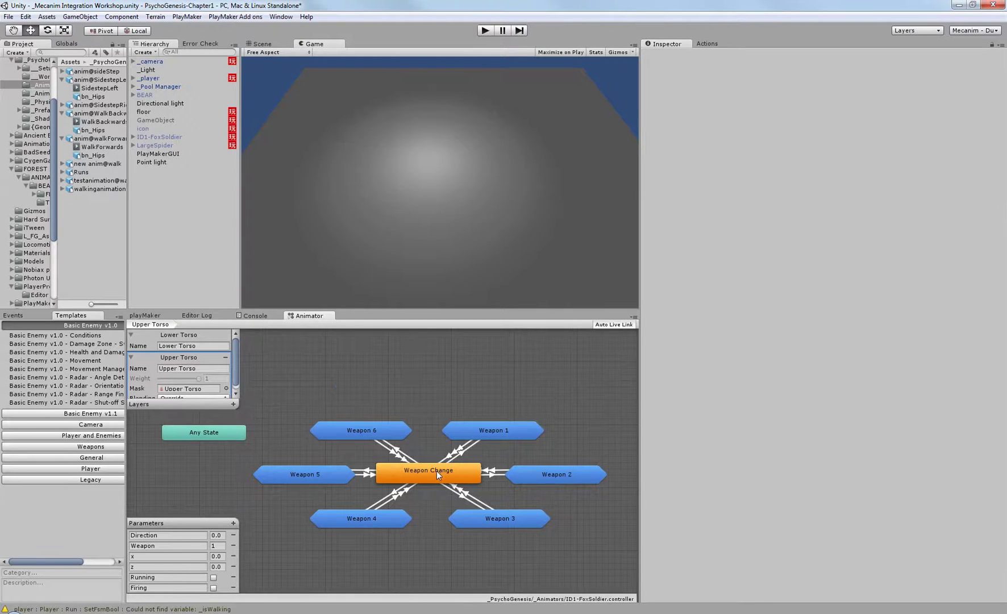
pyautogui.click(437, 471)
pyautogui.click(786, 89)
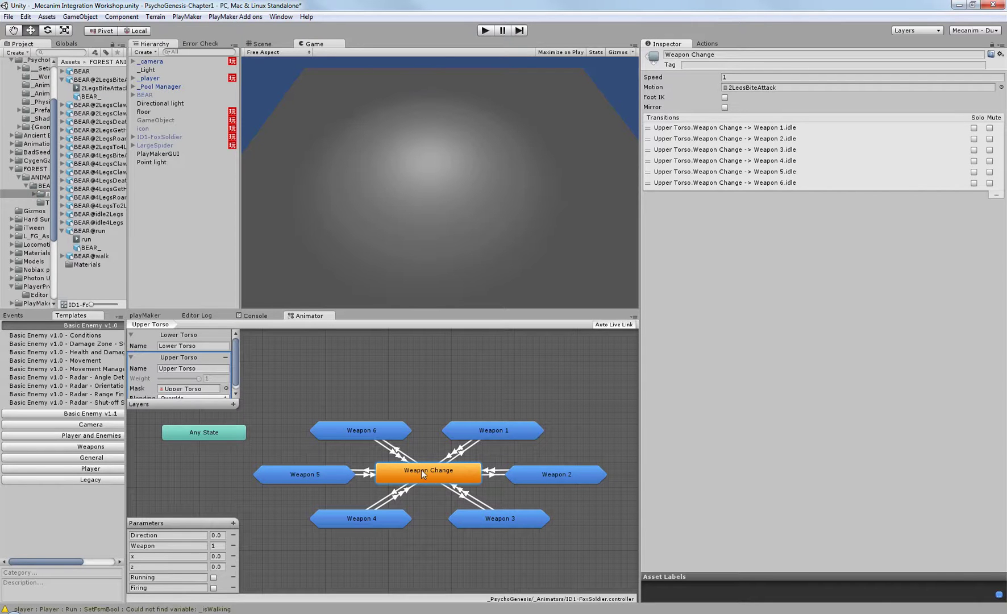
pyautogui.click(763, 89)
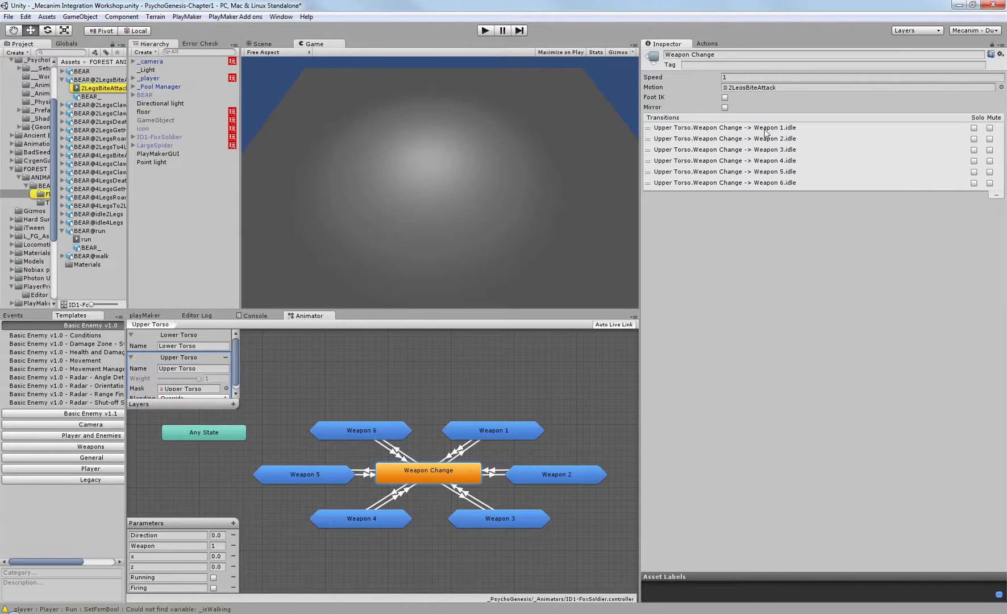
pyautogui.moveTo(425, 392)
pyautogui.mouseDown(button='middle')
pyautogui.moveTo(433, 400)
pyautogui.moveTo(439, 390)
pyautogui.mouseUp(button='middle')
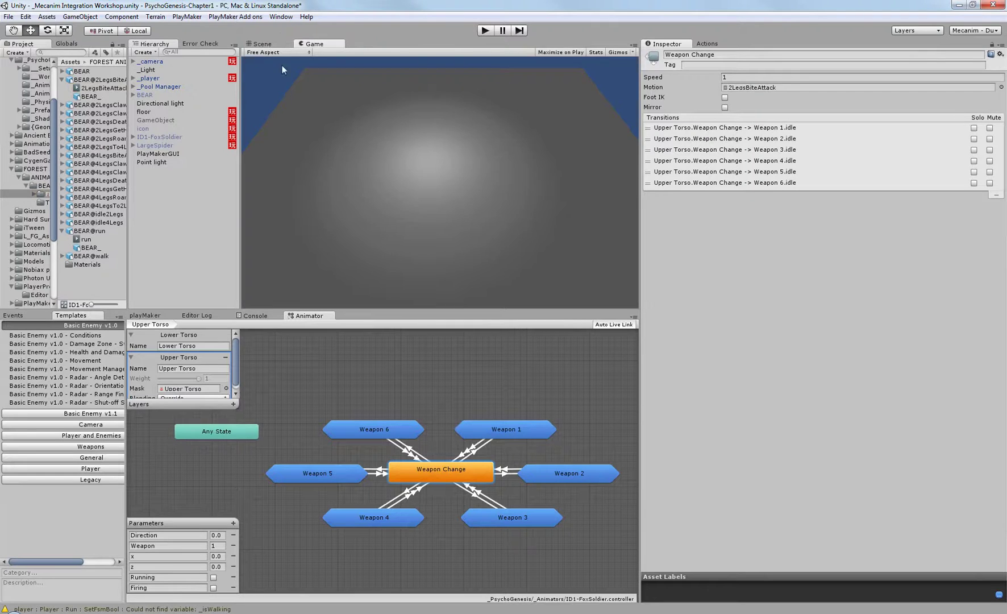
# Step: Show the Scene view and clear the selection in the Animator graph
pyautogui.click(263, 44)
pyautogui.moveTo(458, 149)
pyautogui.mouseDown(button='middle')
pyautogui.moveTo(497, 191)
pyautogui.moveTo(445, 124)
pyautogui.moveTo(472, 161)
pyautogui.mouseUp(button='middle')
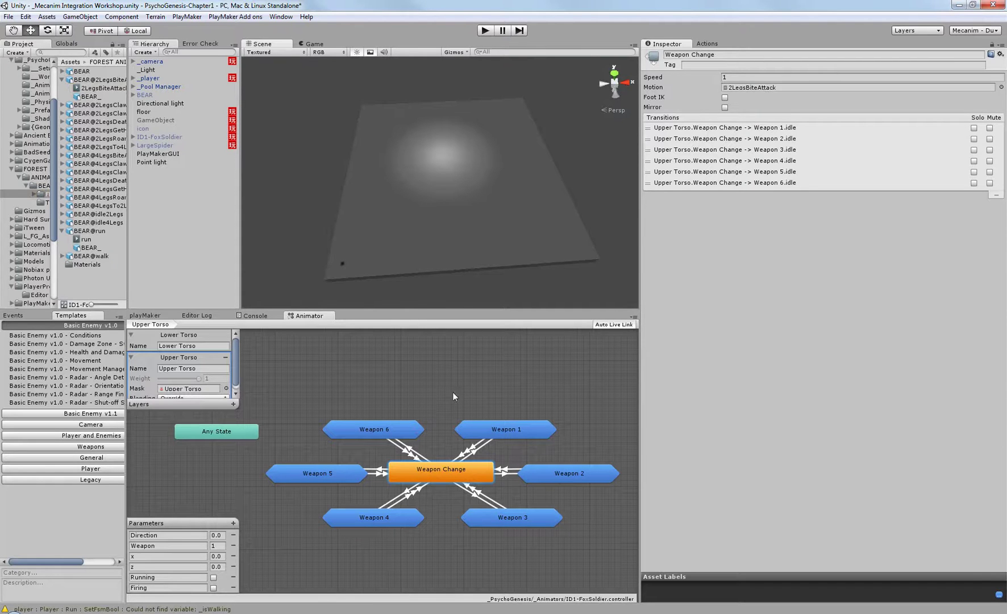
pyautogui.click(424, 409)
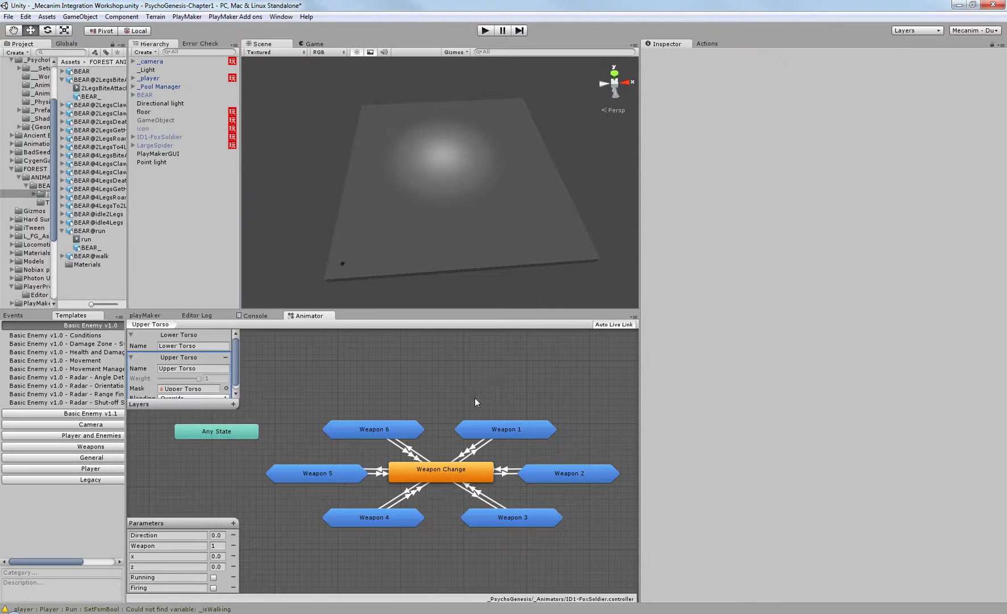
# Step: Highlight Weapon 1 and several groups of weapon sub-state machines around Weapon Change, and clear the selection
pyautogui.click(511, 432)
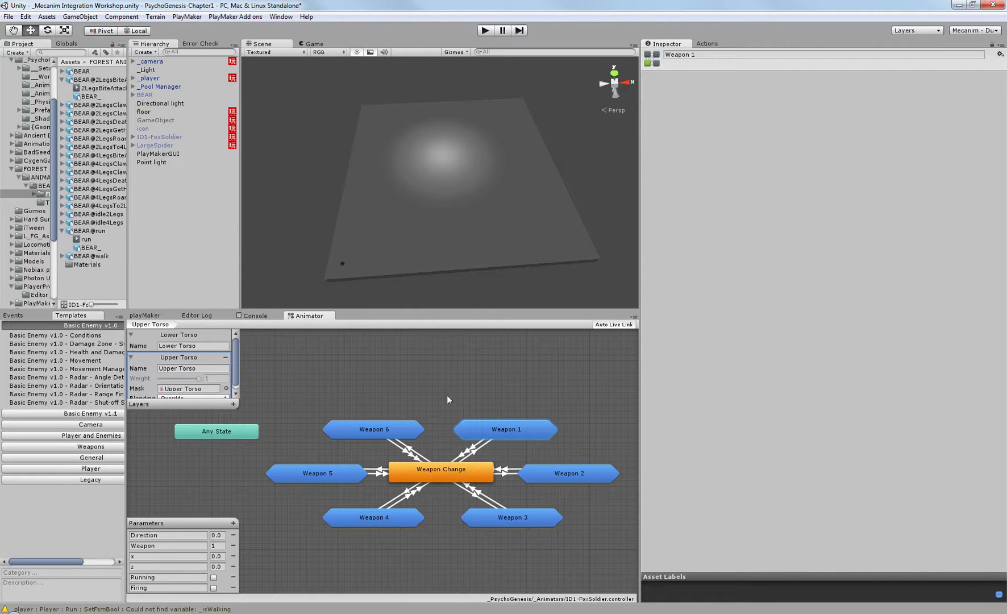
pyautogui.moveTo(447, 396); pyautogui.dragTo(429, 385, button='middle')
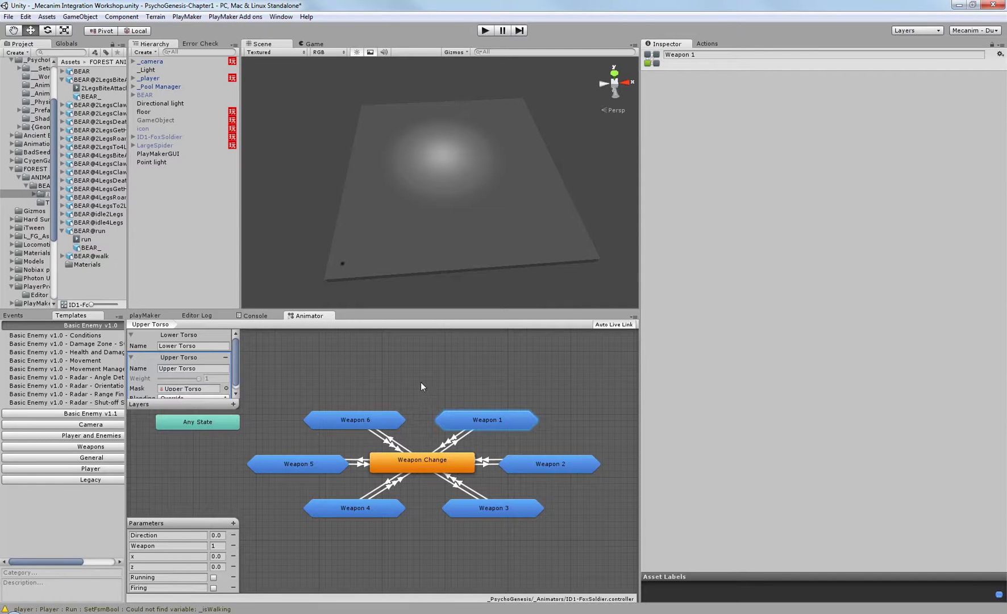
pyautogui.moveTo(271, 384); pyautogui.dragTo(496, 492)
pyautogui.moveTo(282, 560); pyautogui.dragTo(567, 489)
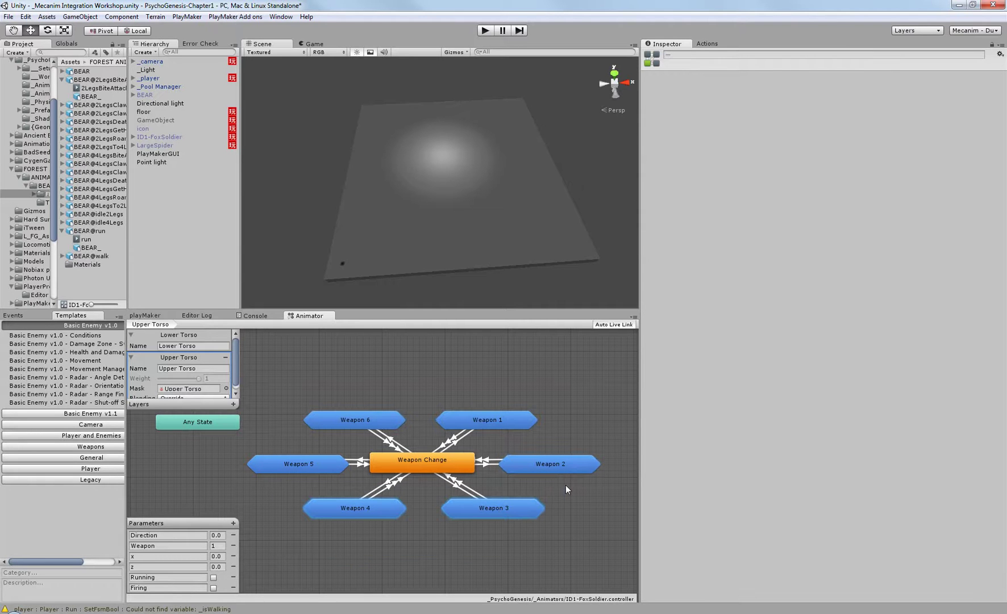
pyautogui.moveTo(616, 374); pyautogui.dragTo(491, 535)
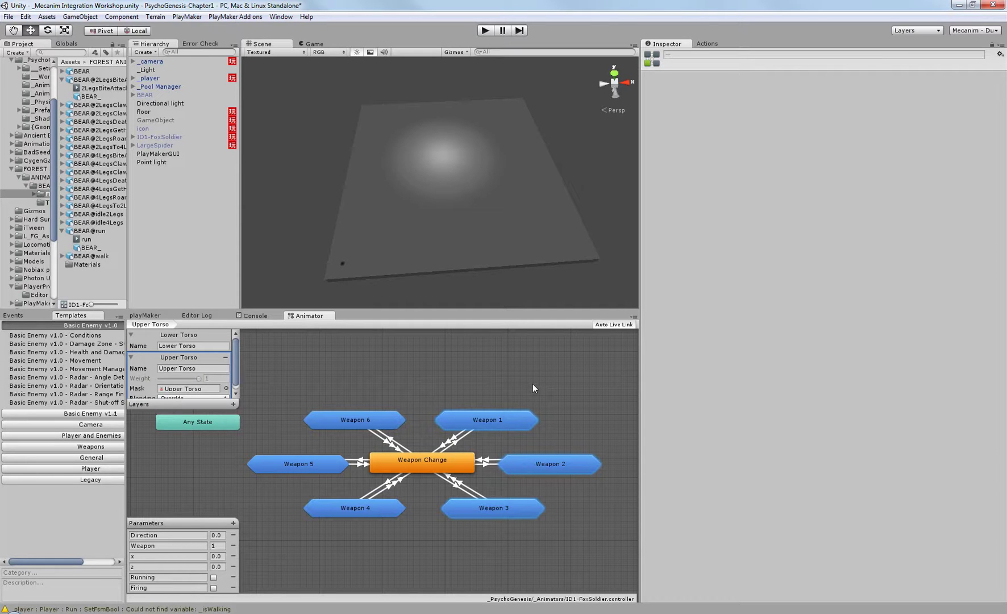
pyautogui.click(446, 358)
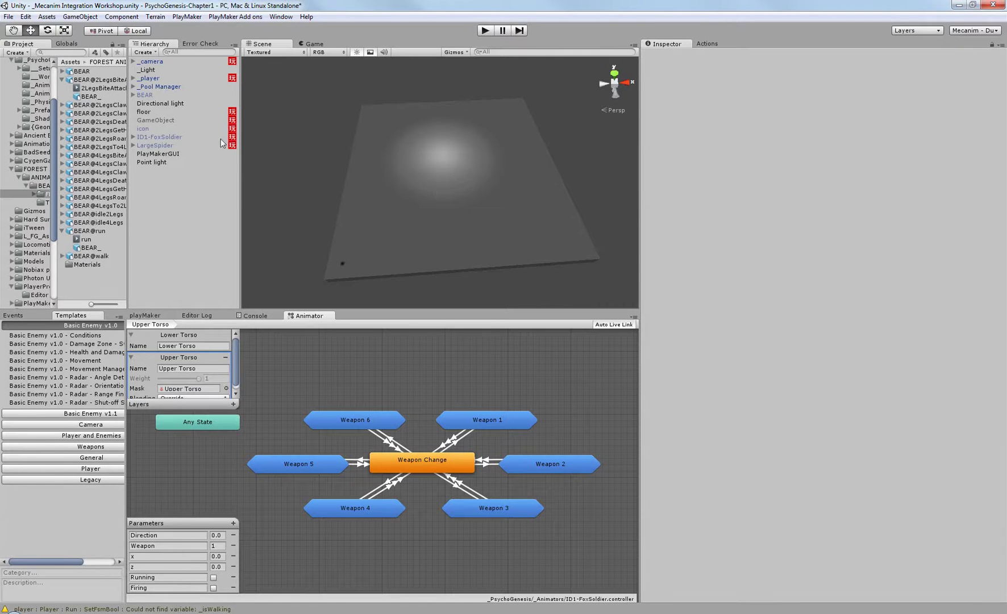
# Step: Play the scene and test the character by running it across the floor and throwing a grenade
pyautogui.click(485, 31)
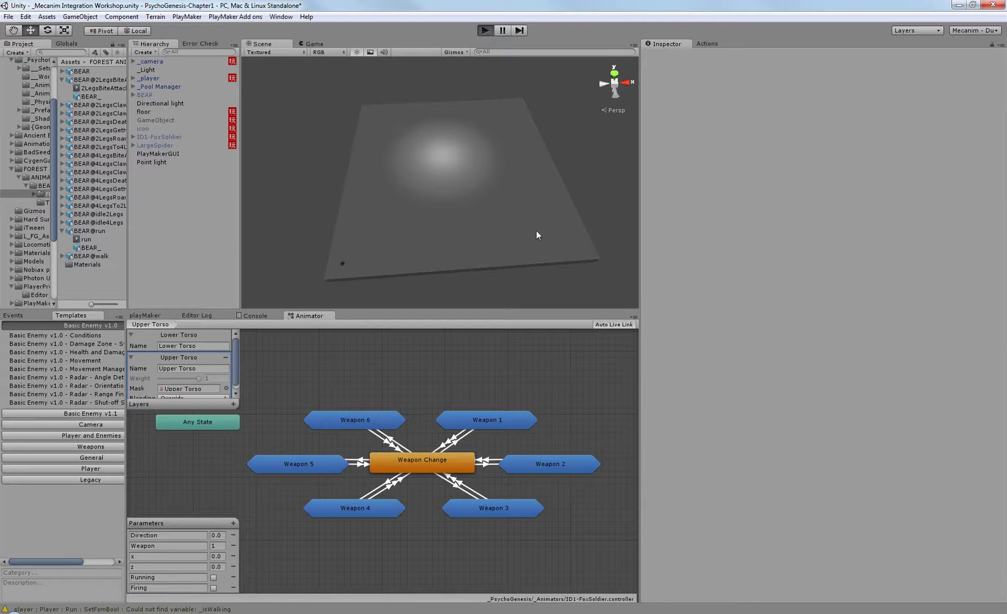
pyautogui.hotkey('ctrl', 'p')
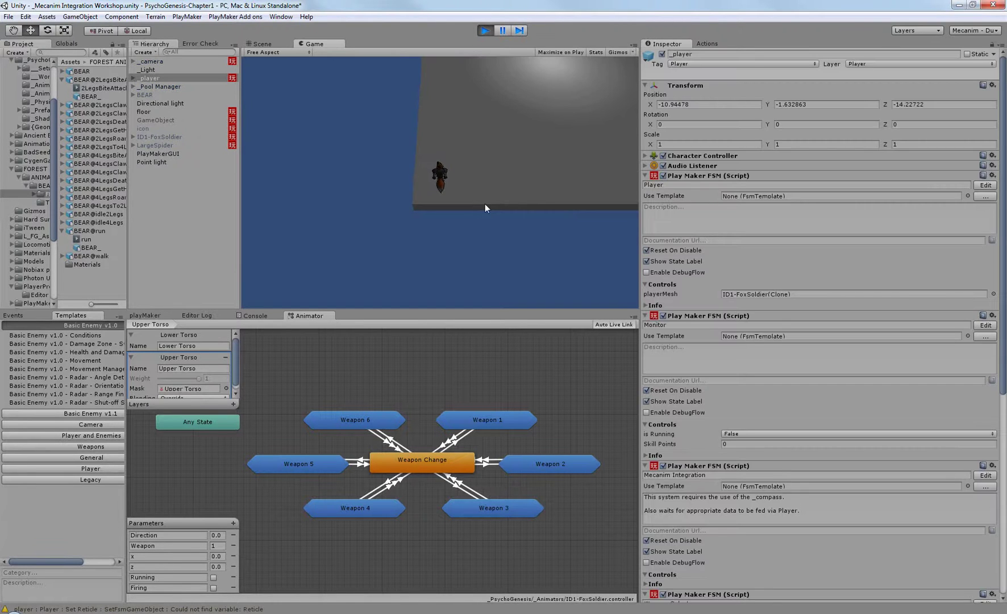
pyautogui.press('w')
pyautogui.press('d')
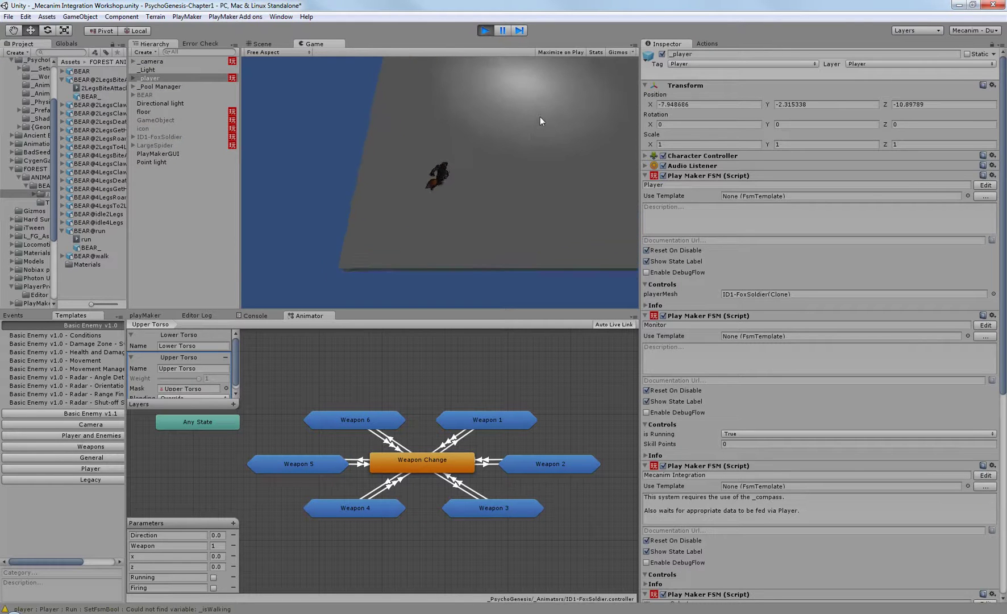
pyautogui.press('w')
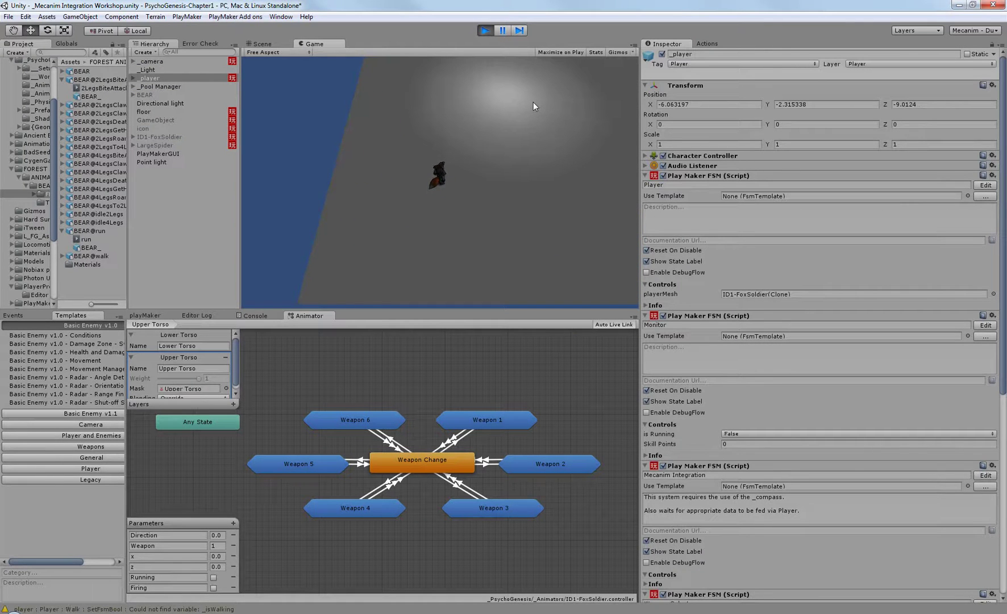
pyautogui.click(534, 103)
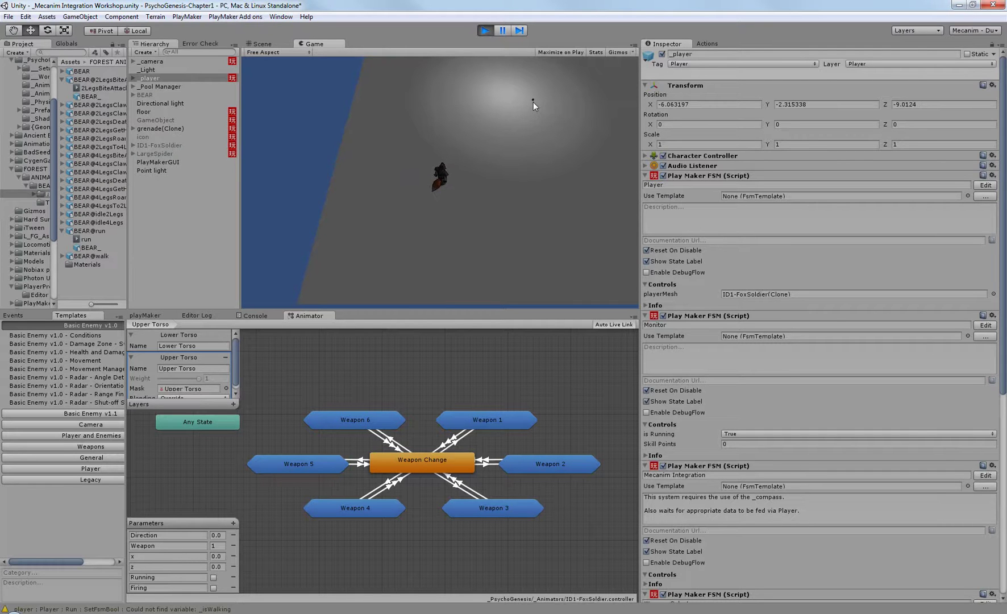
pyautogui.press('w')
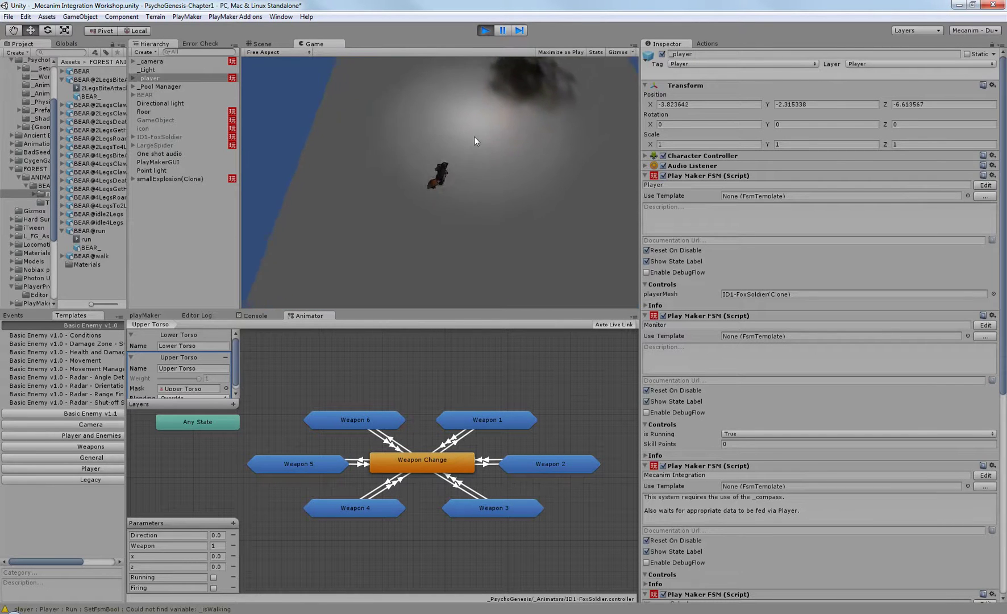
pyautogui.press('a')
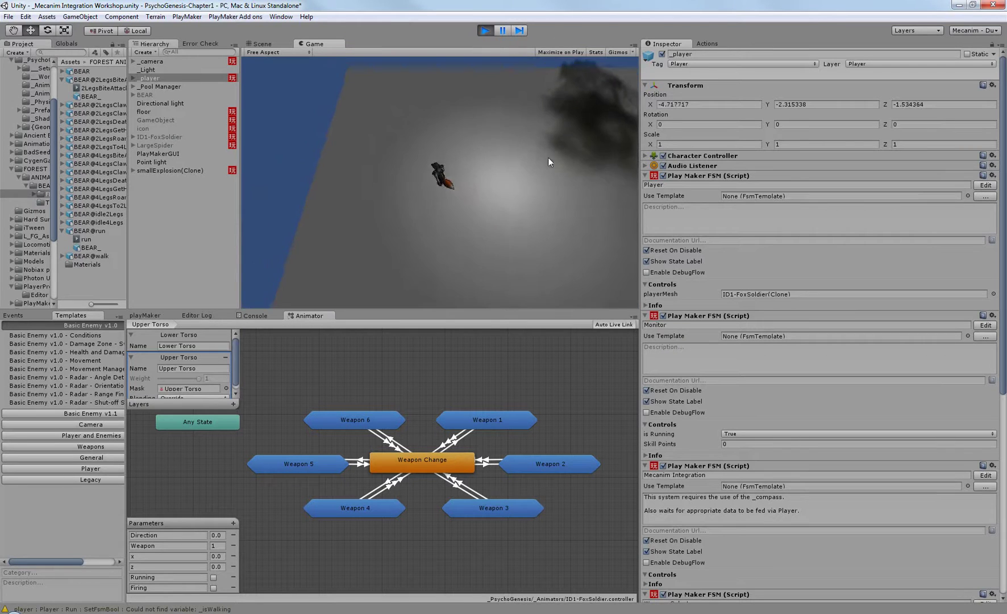
# Step: Test throwing grenades in several directions while the character stands still
pyautogui.click(541, 119)
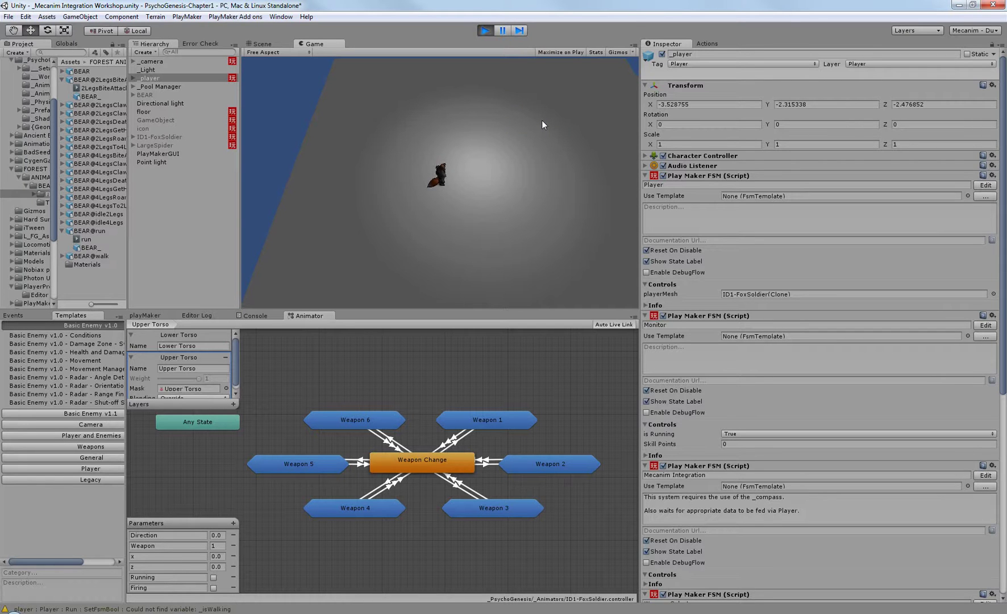
pyautogui.press('g')
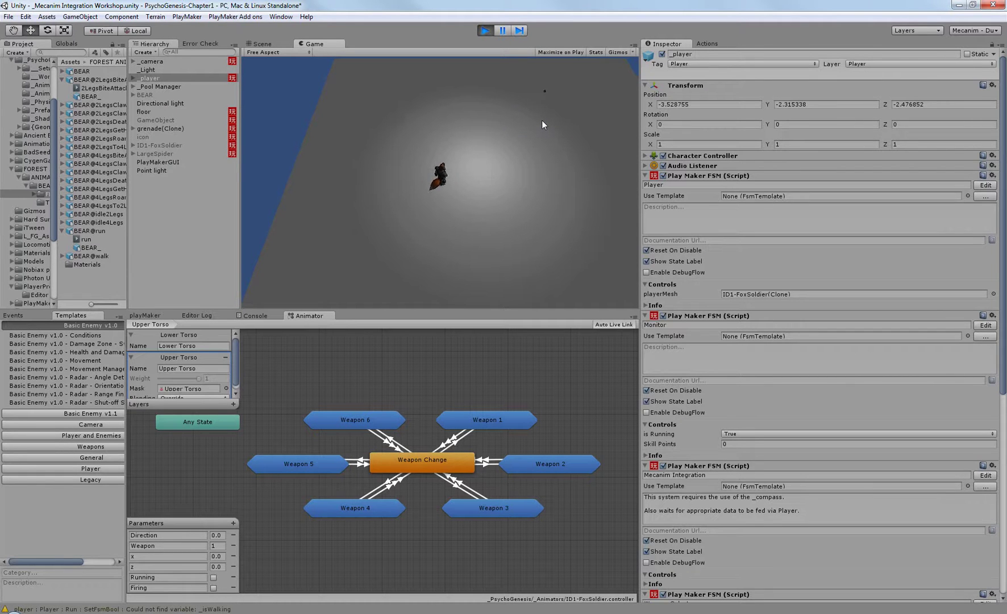
pyautogui.press('g')
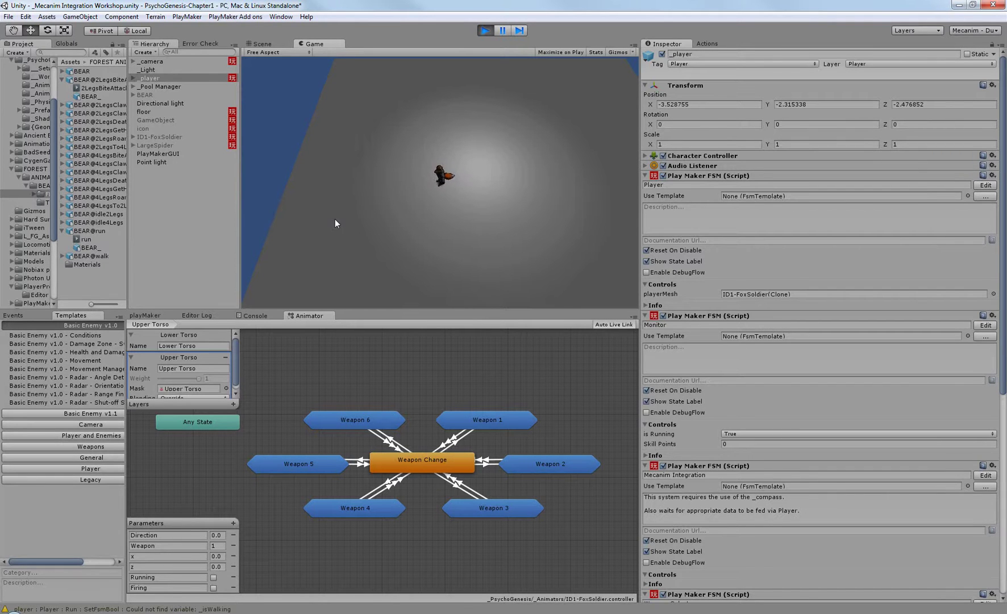
pyautogui.click(358, 103)
pyautogui.click(582, 119)
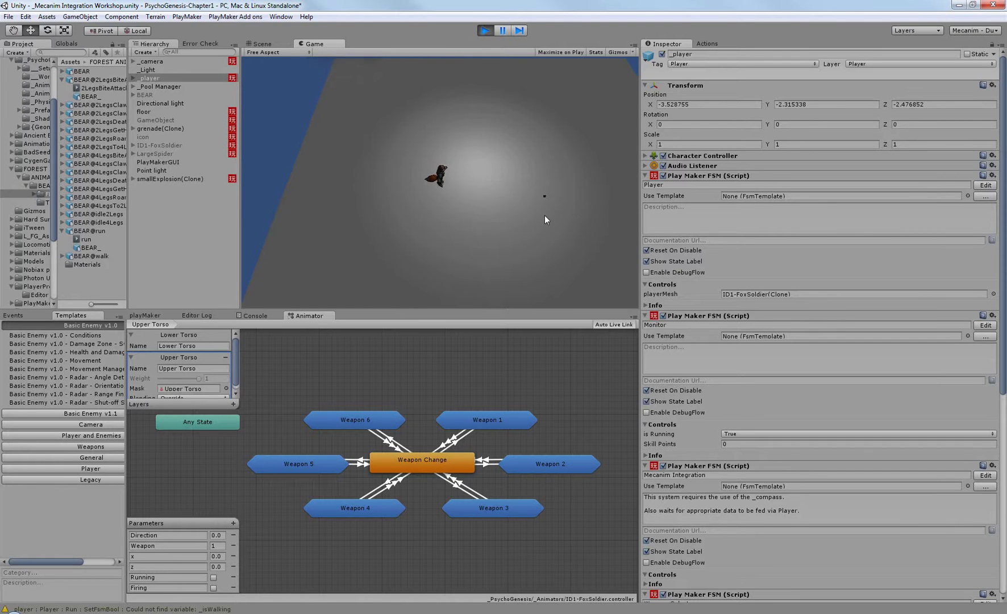
pyautogui.click(543, 119)
pyautogui.click(524, 247)
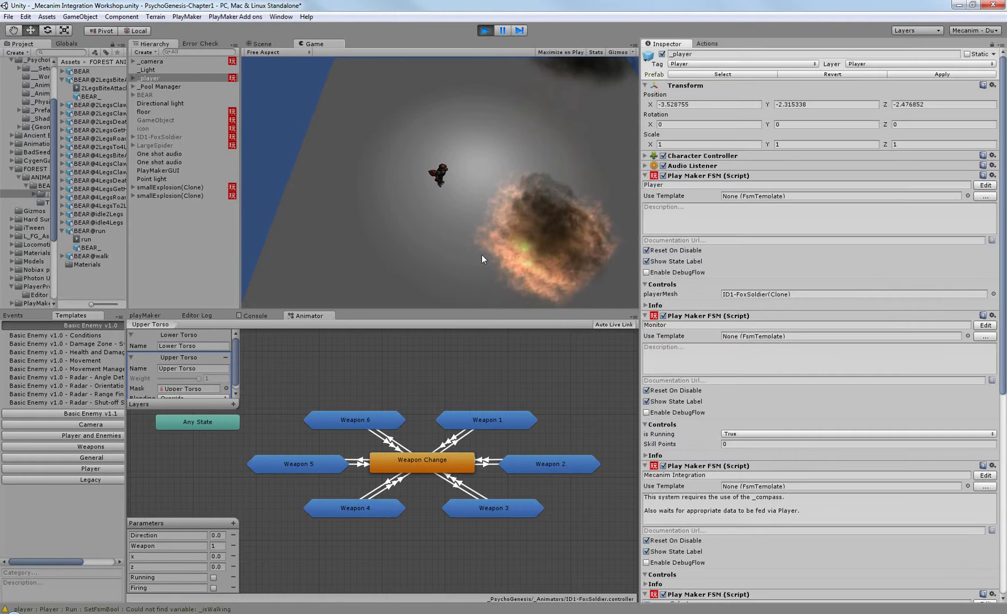
# Step: Stop play mode and activate the LargeSpider object in the scene
pyautogui.hotkey('ctrl', 'p')
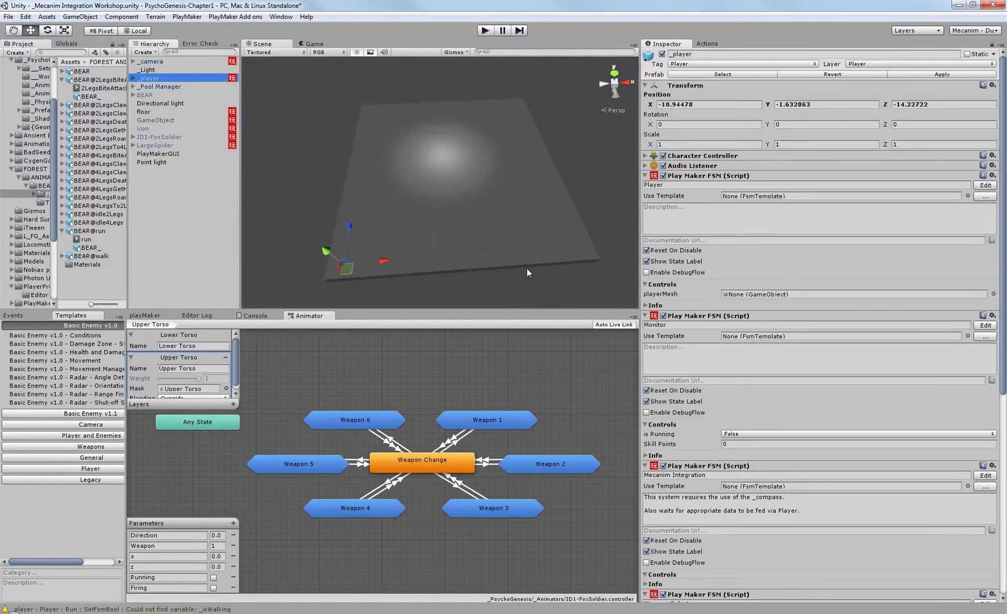
pyautogui.click(158, 145)
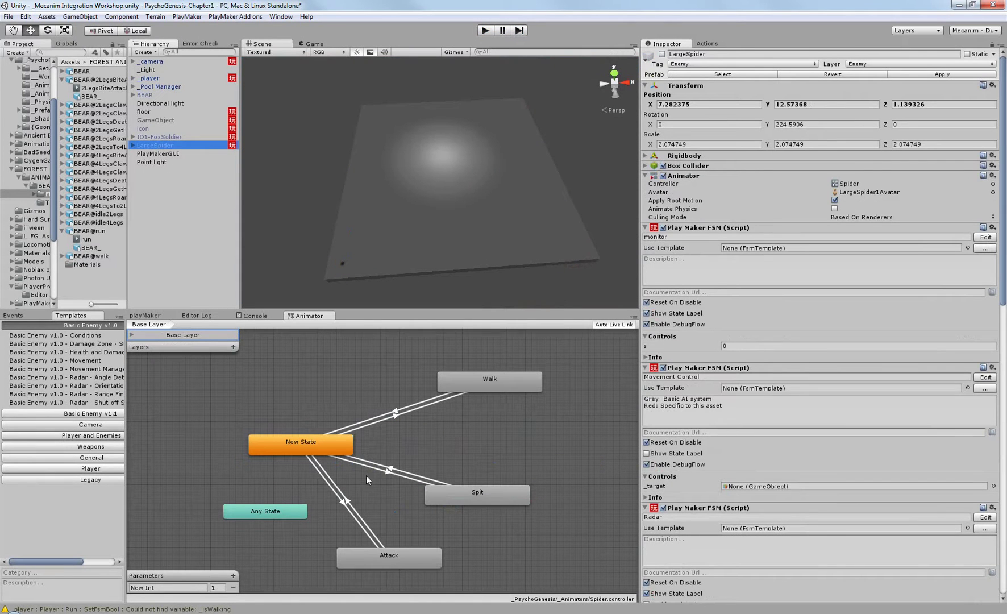
pyautogui.moveTo(370, 461); pyautogui.dragTo(375, 447, button='middle')
pyautogui.scroll(2, 461, 180)
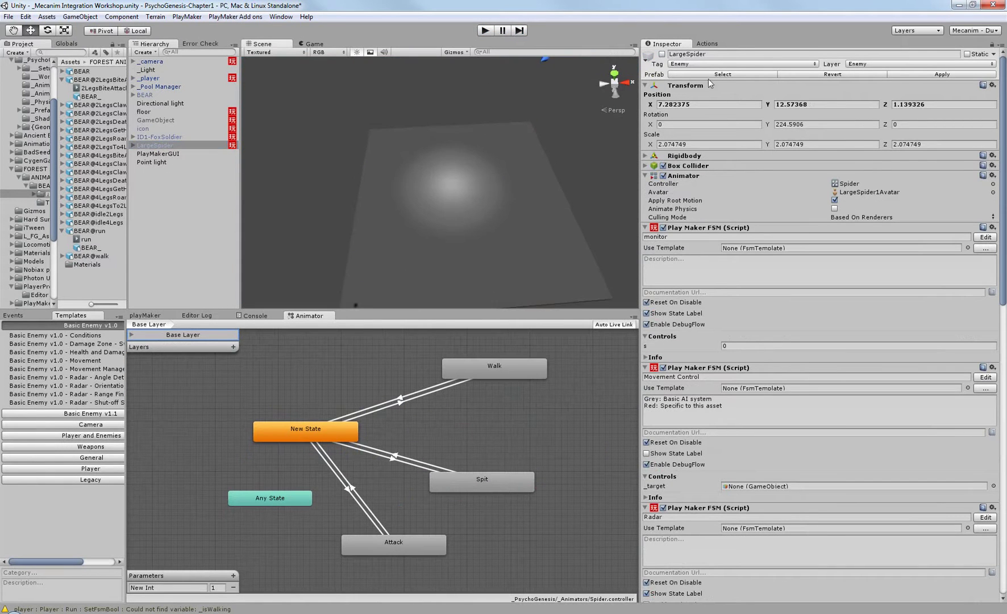
pyautogui.click(662, 54)
# Step: Play the scene and run the character diagonally across the floor toward the spider
pyautogui.click(484, 30)
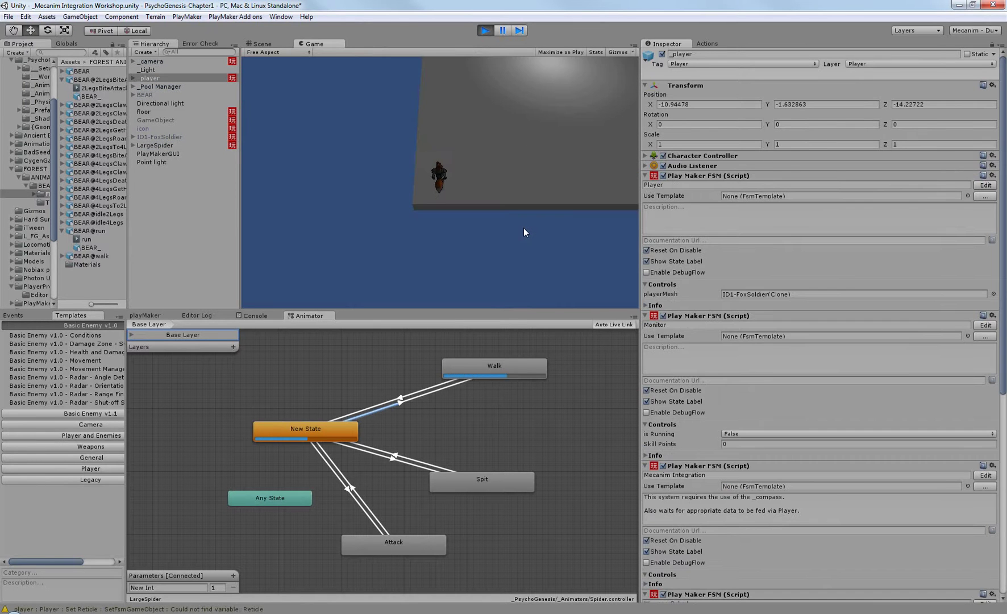
pyautogui.press('w')
pyautogui.press('d')
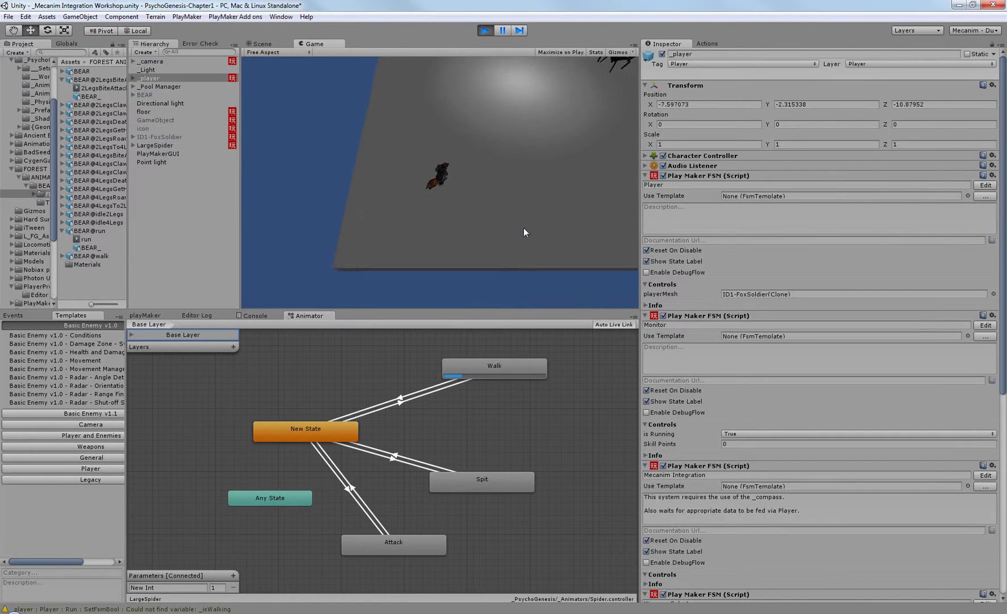
pyautogui.press('w')
pyautogui.press('d')
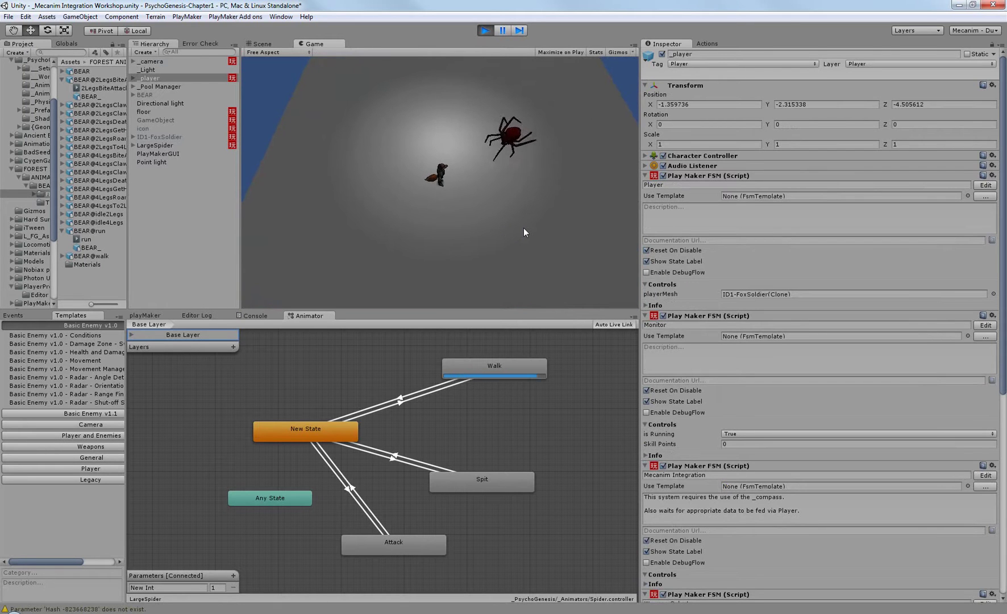
# Step: Run the character back toward the floor's near edge and around the pursuing spider to test its chase and Walk state
pyautogui.press('s')
pyautogui.press('a')
pyautogui.press('s')
pyautogui.press('a')
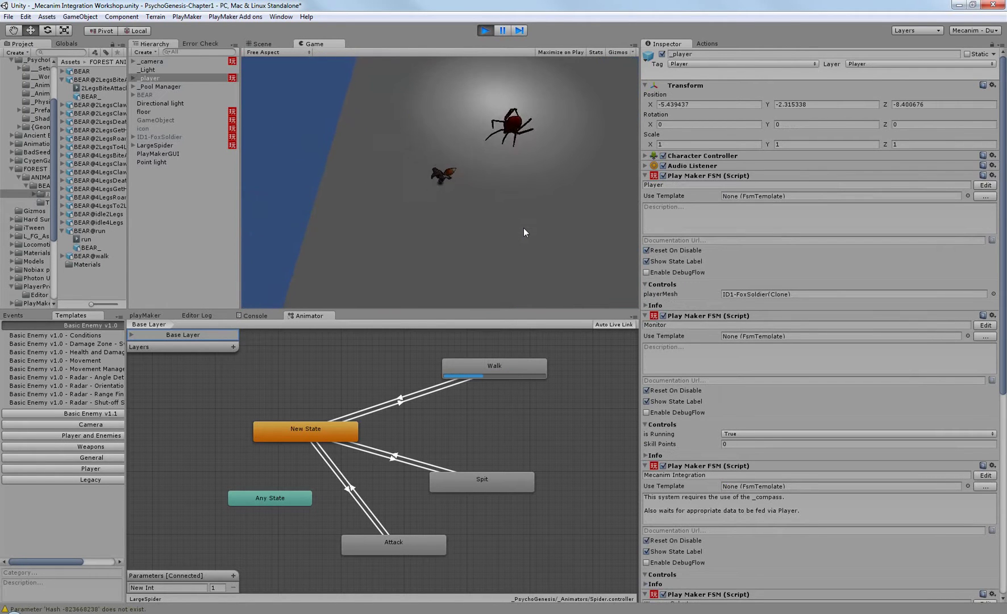
pyautogui.press('d')
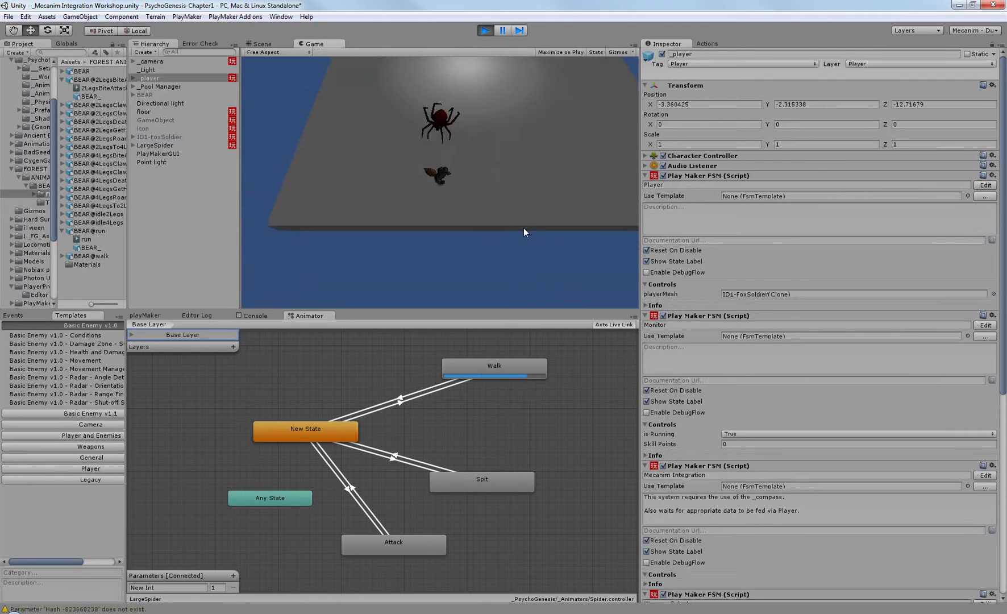
pyautogui.press('d')
pyautogui.press('w')
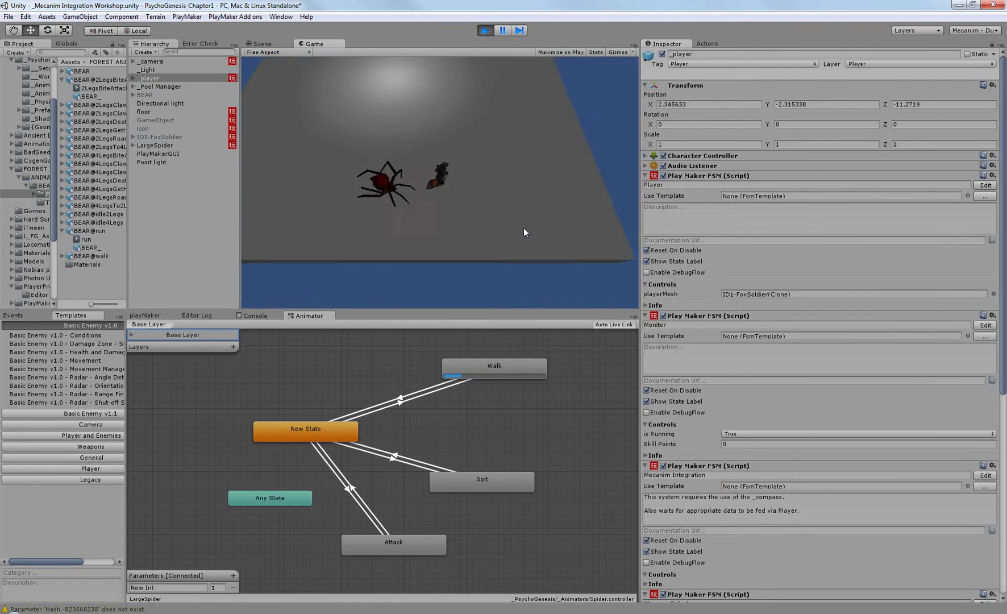
pyautogui.press('a')
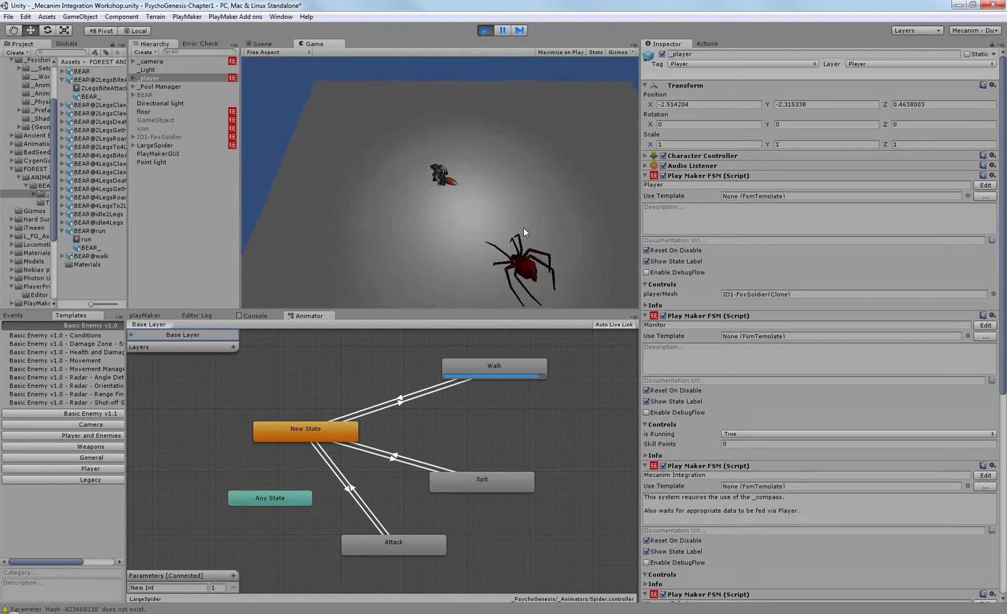
# Step: Change the character's direction repeatedly near the floor's front edge to test how closely the spider follows
pyautogui.press('s')
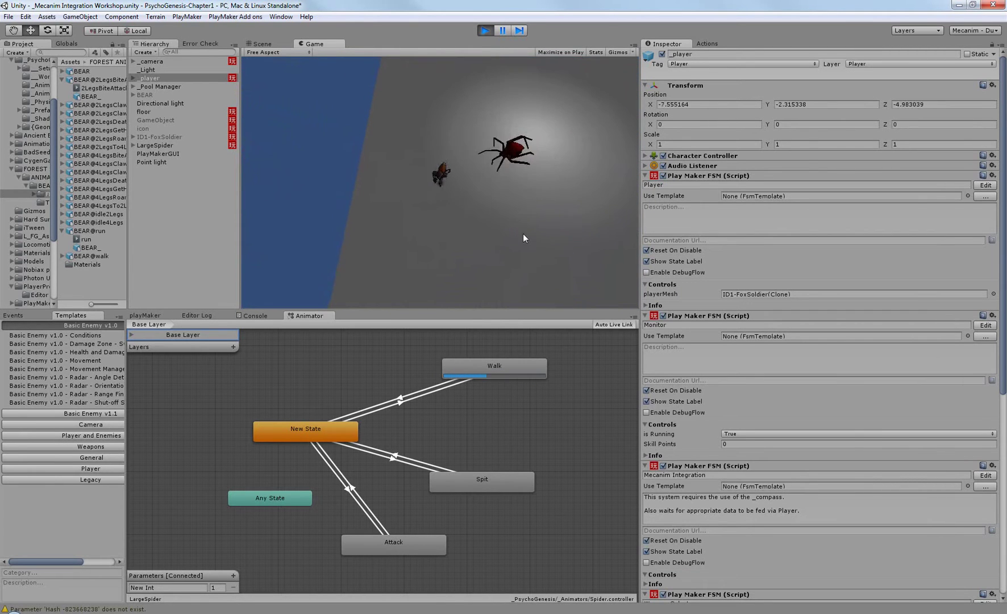
pyautogui.press('d')
pyautogui.press('w')
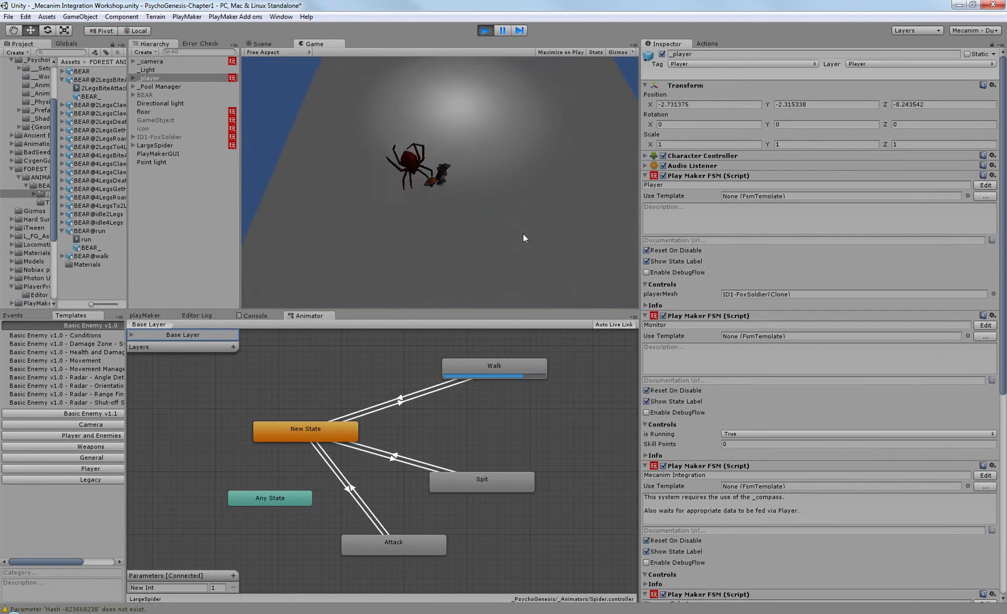
pyautogui.press('s')
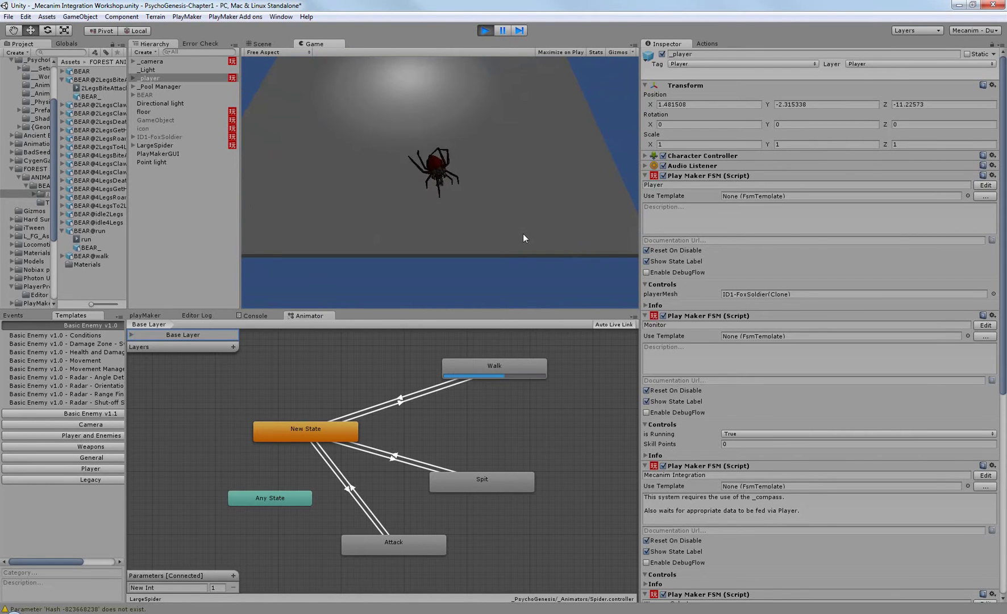
pyautogui.press('d')
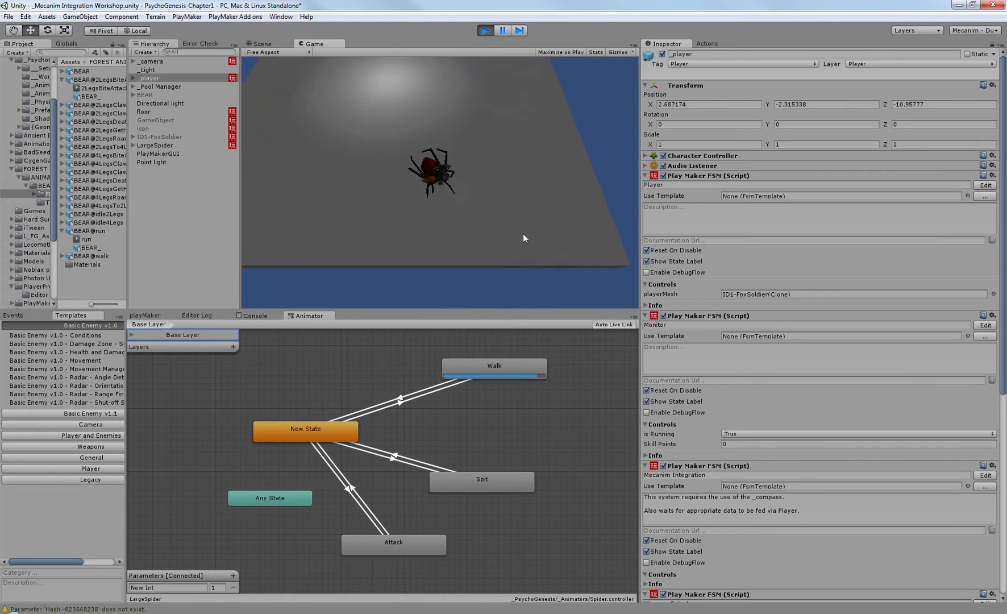
pyautogui.press('a')
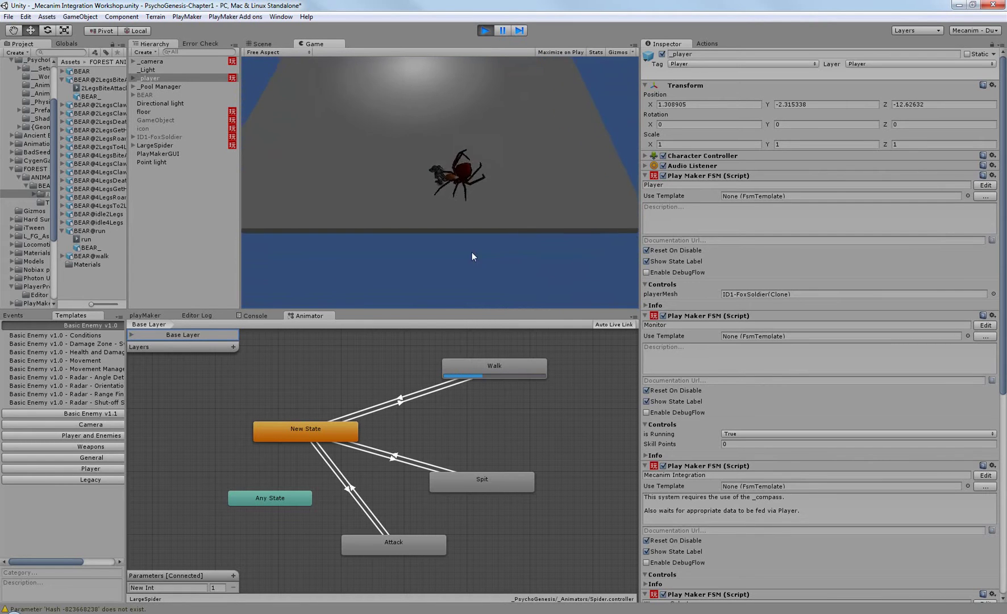
# Step: Run the character back across the middle of the floor to test the spider's pursuit
pyautogui.press('w')
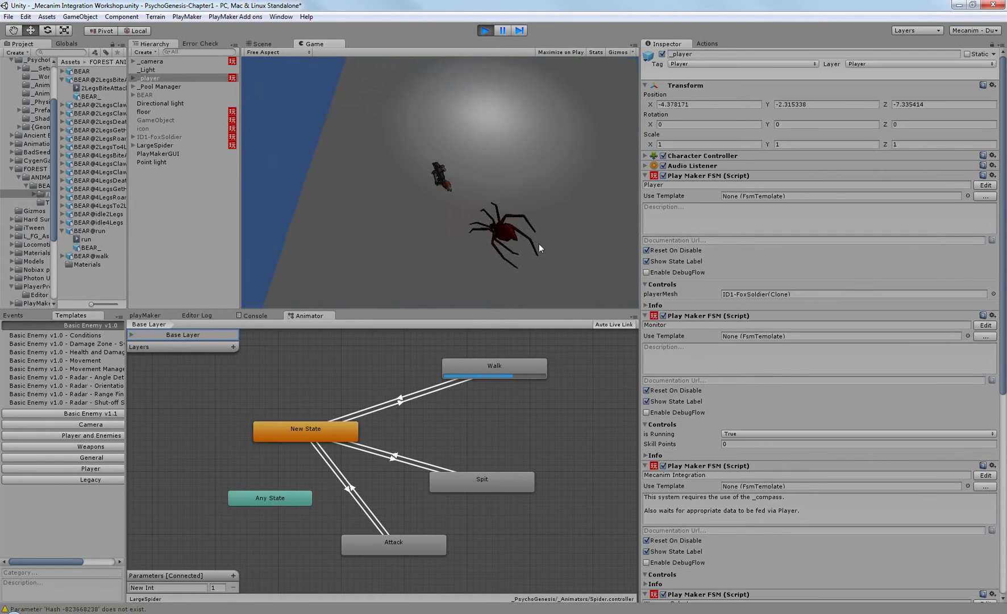
pyautogui.press('d')
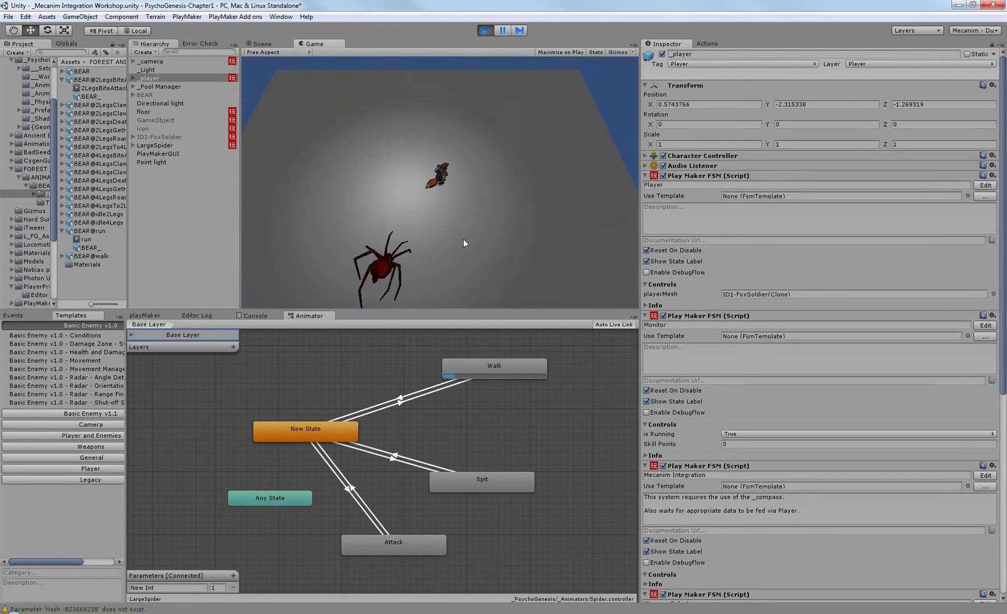
pyautogui.press('d')
pyautogui.press('s')
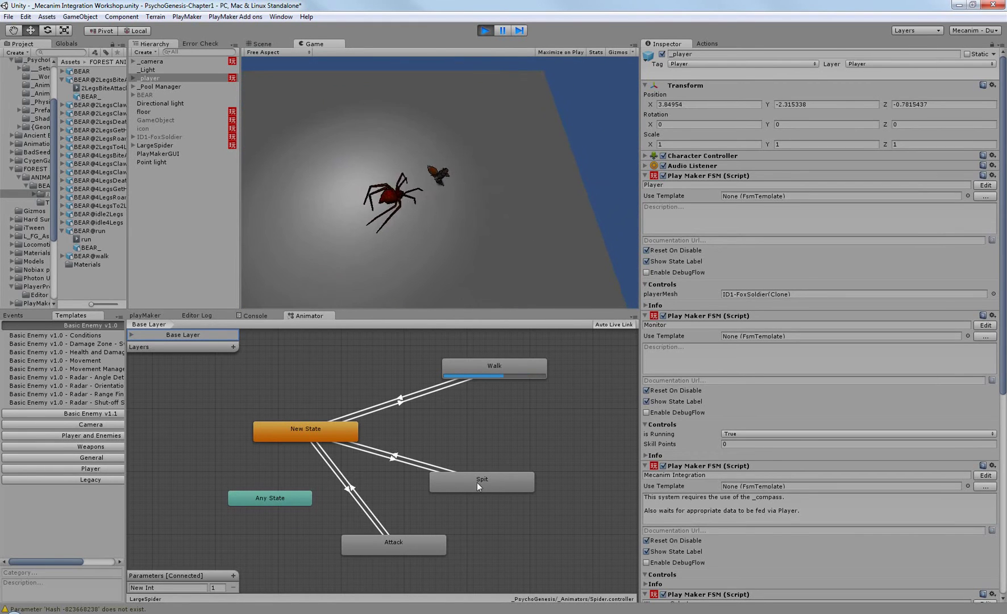
# Step: Inspect the Spit state in the spider's Animator graph, and clear the selection
pyautogui.click(487, 478)
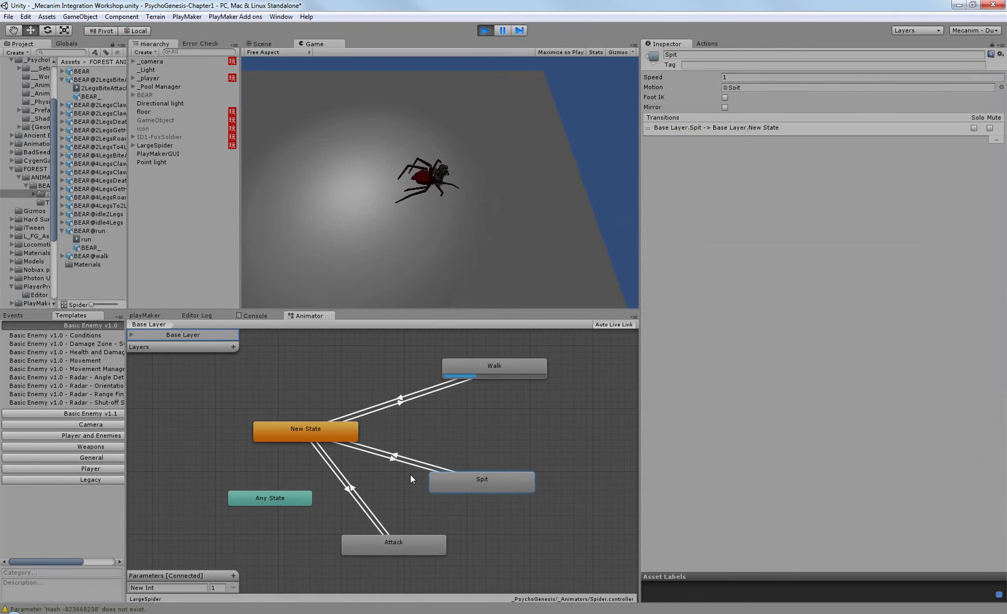
pyautogui.click(525, 409)
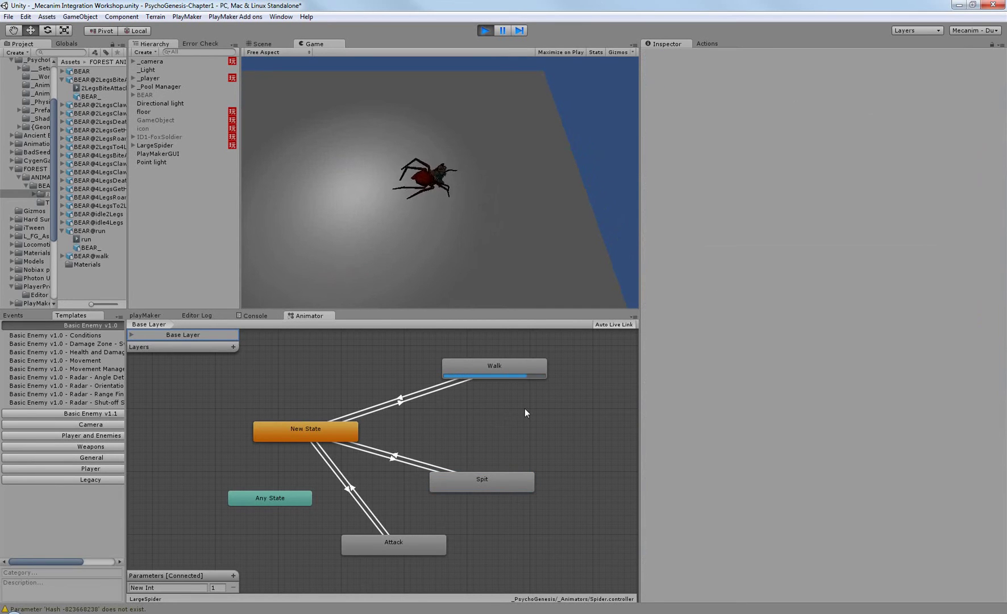